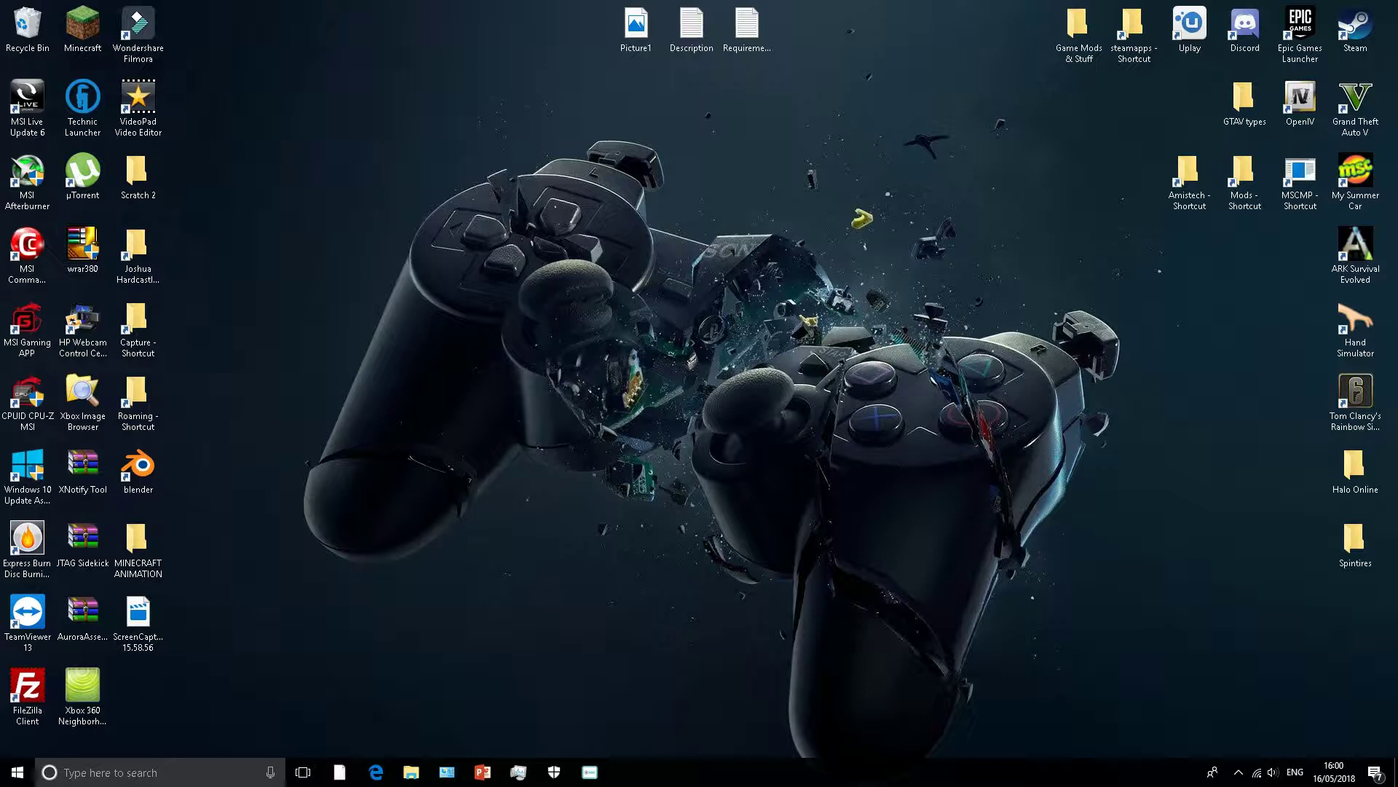
{"action": "left_click", "coordinate": [376, 772]}
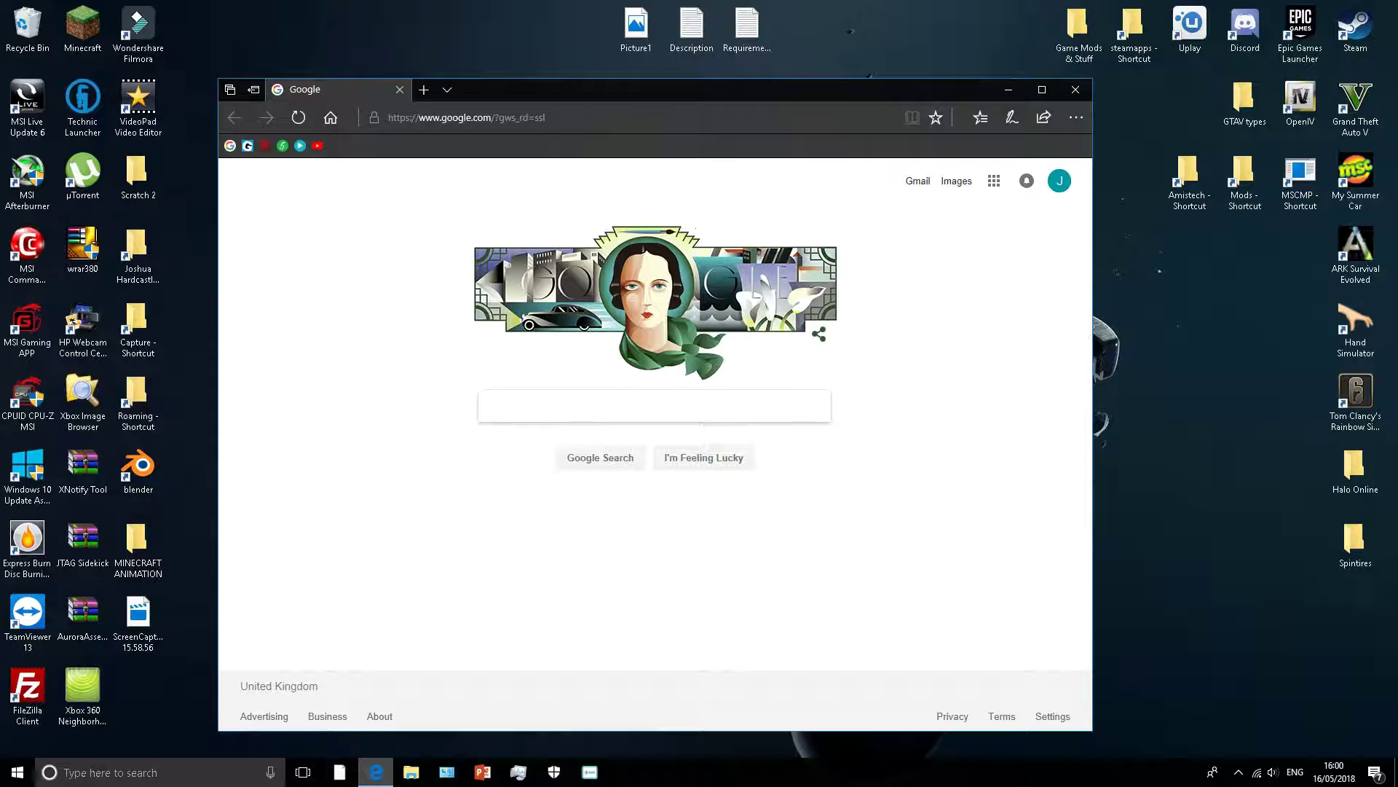
{"action": "left_click", "coordinate": [655, 118]}
{"action": "left_click", "coordinate": [655, 117]}
{"action": "type", "text": "http://phoenix.xboxunity.net/downloads/Aurora%200.7b%20-%20Release%20Package.rar"}
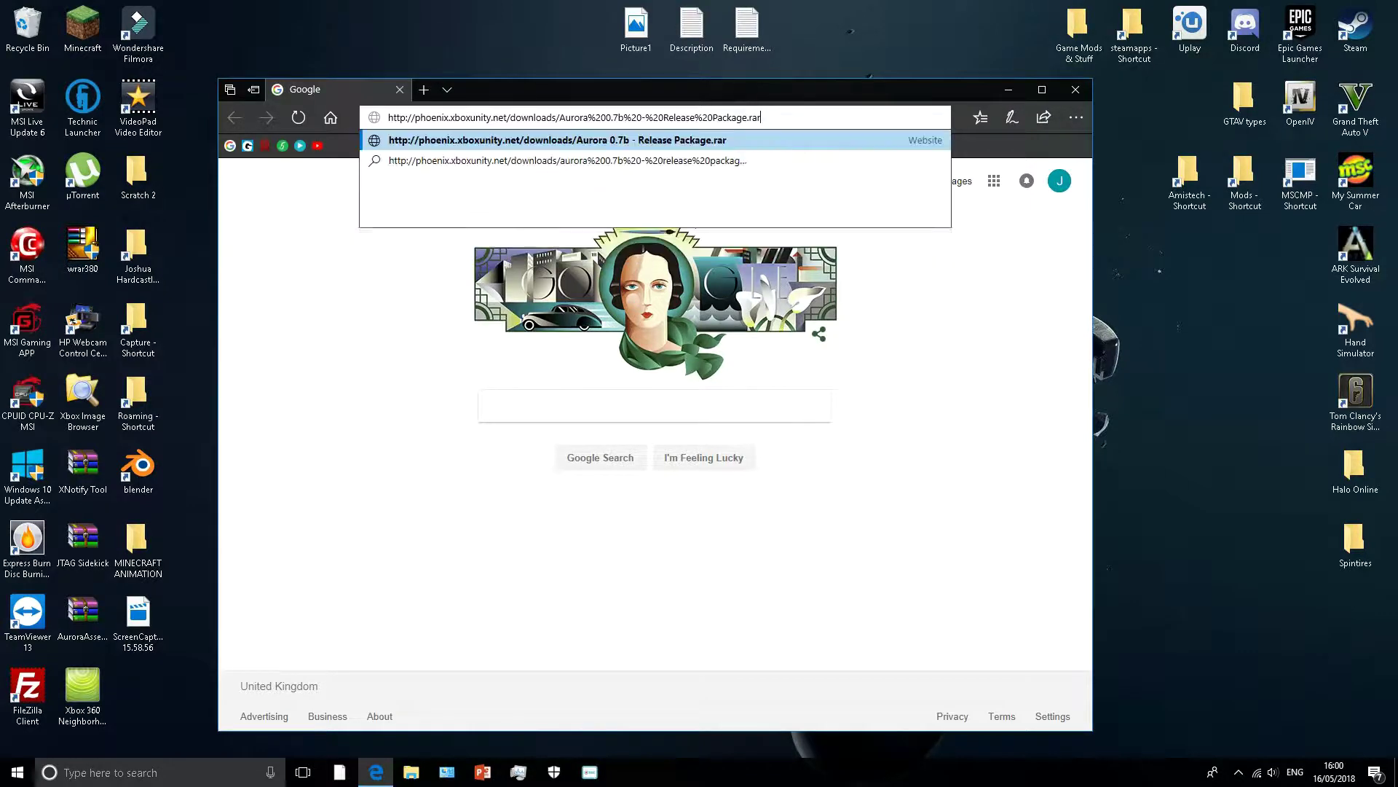
{"action": "key", "text": "Return"}
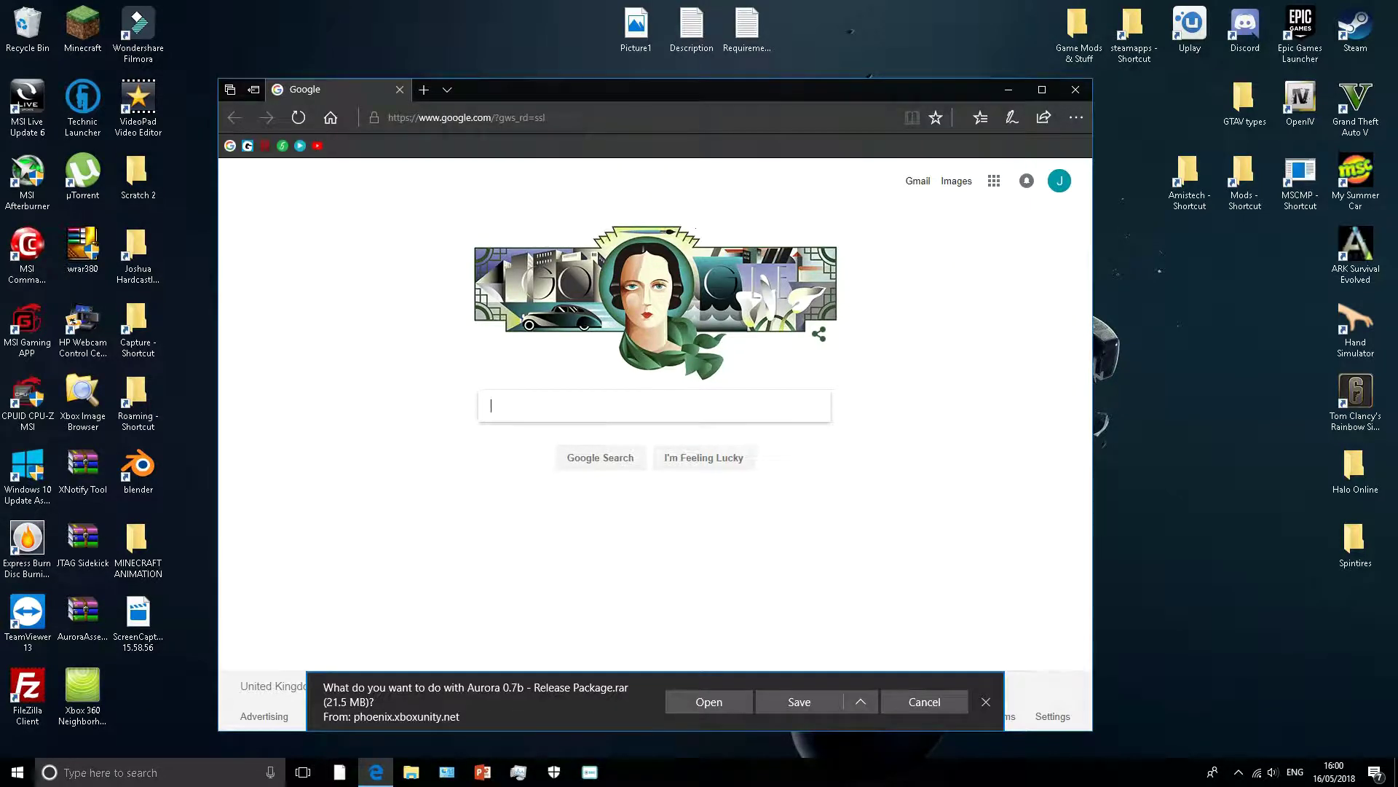
Step: Save the Aurora 0.7b - Release Package.rar download and open the folder that contains it
{"action": "left_click", "coordinate": [491, 406]}
{"action": "left_click", "coordinate": [798, 702]}
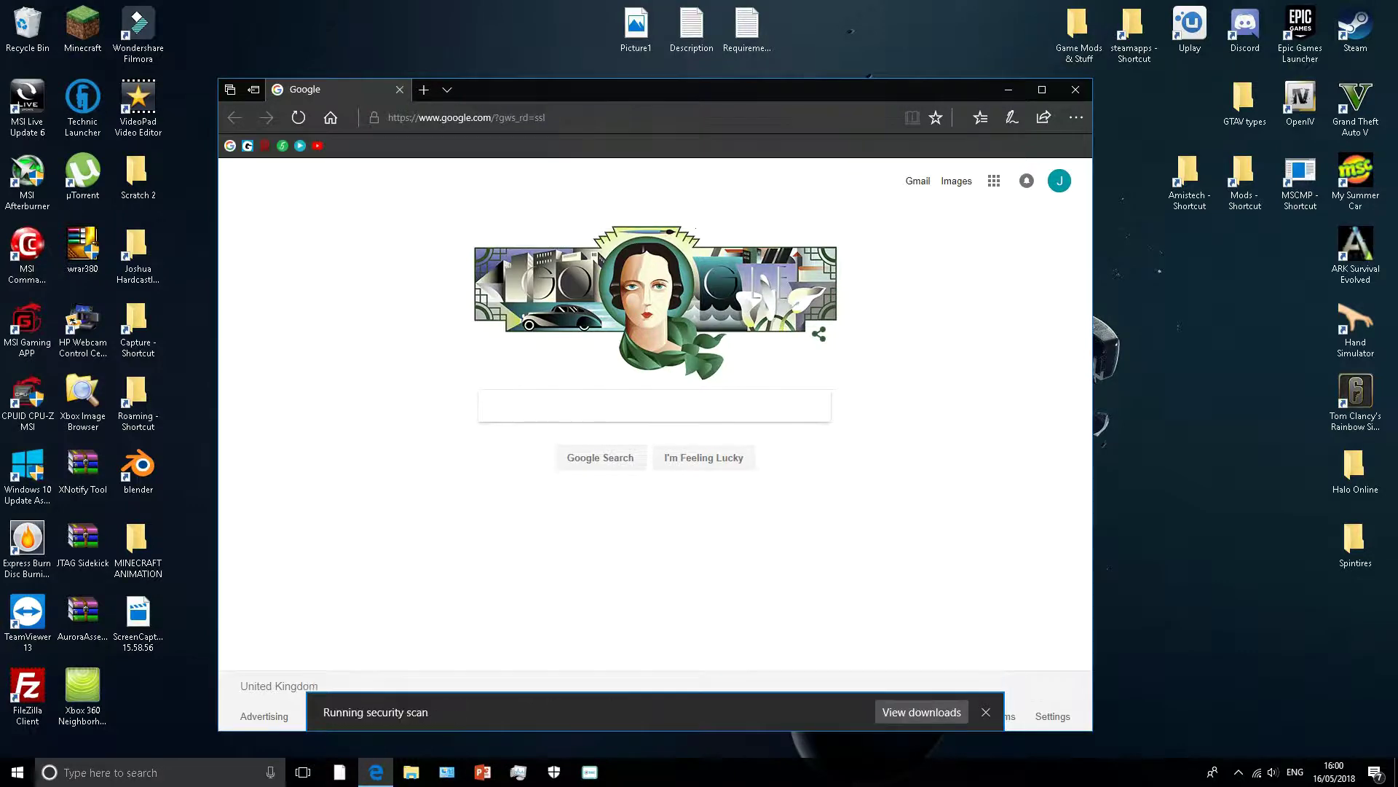
{"action": "left_click", "coordinate": [828, 711]}
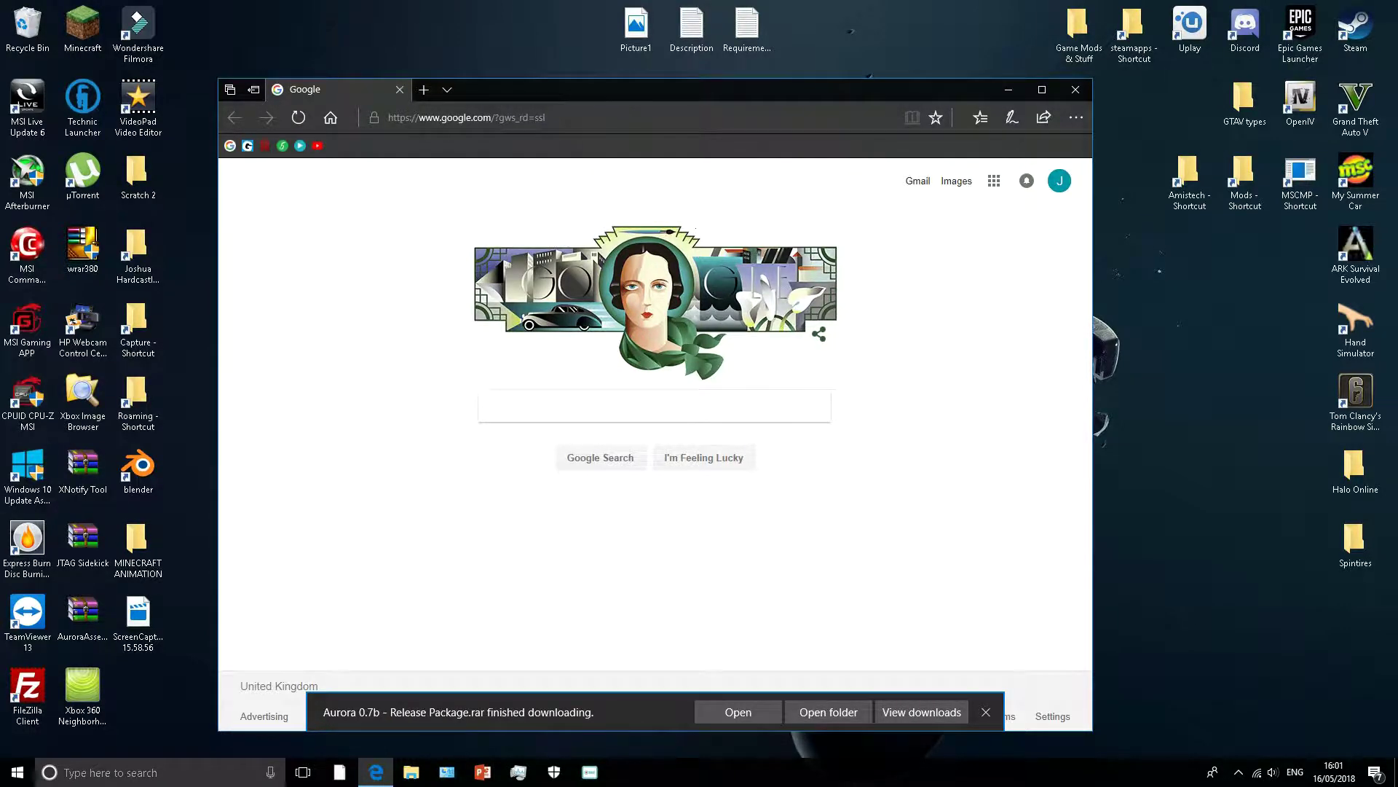
{"action": "left_click", "coordinate": [852, 408]}
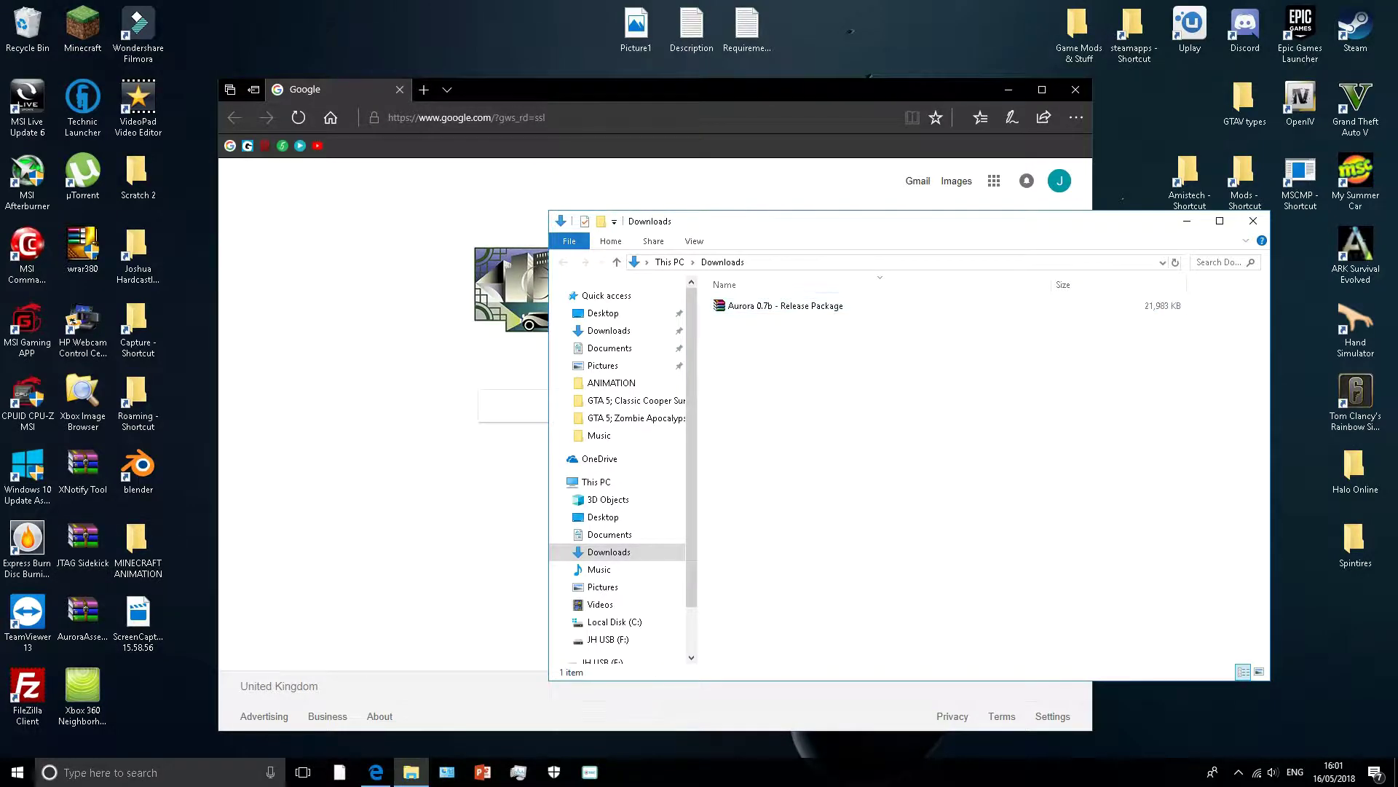
{"action": "right_click", "coordinate": [842, 307]}
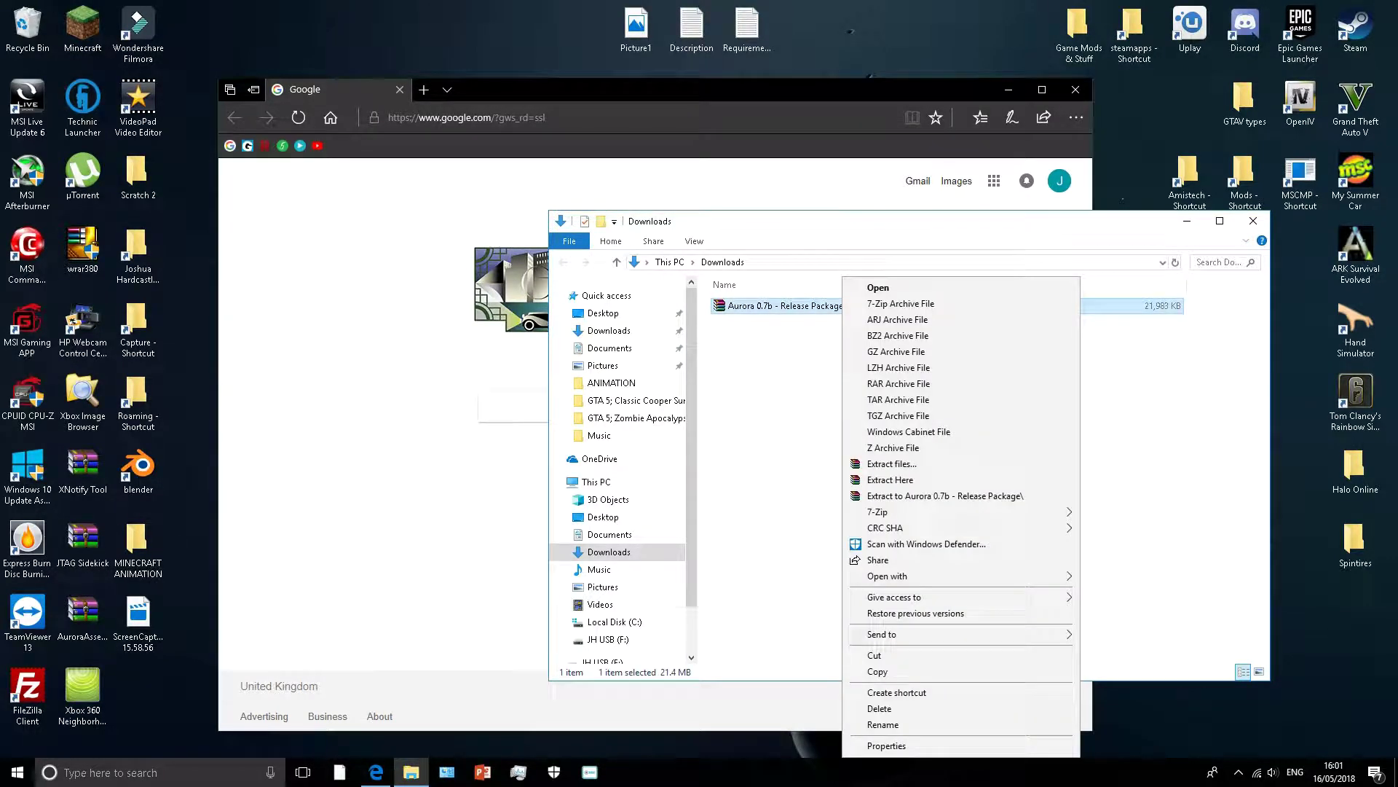
{"action": "left_click", "coordinate": [792, 402]}
{"action": "left_click_drag", "start_coordinate": [793, 402], "coordinate": [874, 294]}
{"action": "left_click_drag", "start_coordinate": [965, 414], "coordinate": [896, 294]}
{"action": "double_click", "coordinate": [815, 306]}
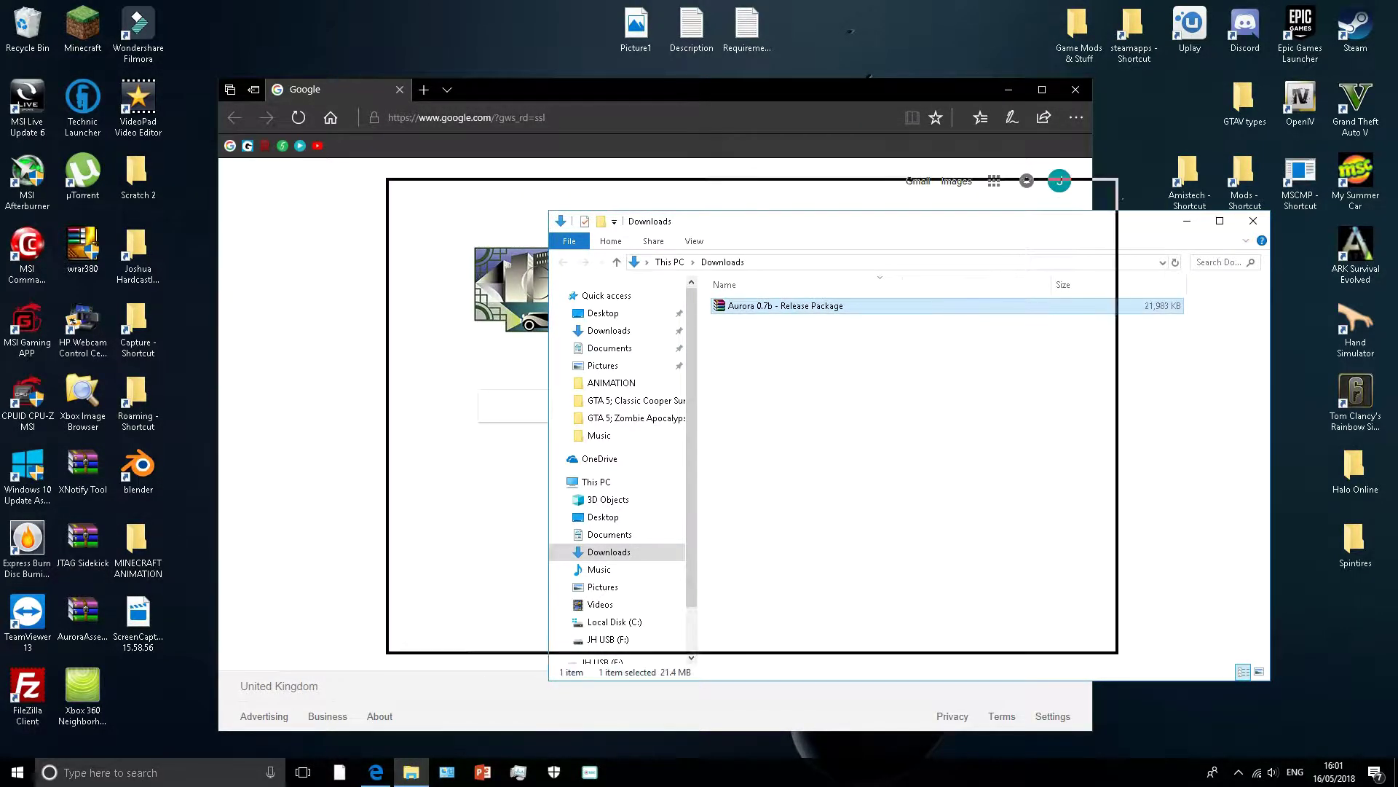
Step: Extract the Aurora 0.7b release archive into its own folder named Aurora 0.7b - Release Package in Downloads
{"action": "left_click_drag", "start_coordinate": [837, 221], "coordinate": [680, 189]}
{"action": "right_click", "coordinate": [669, 276]}
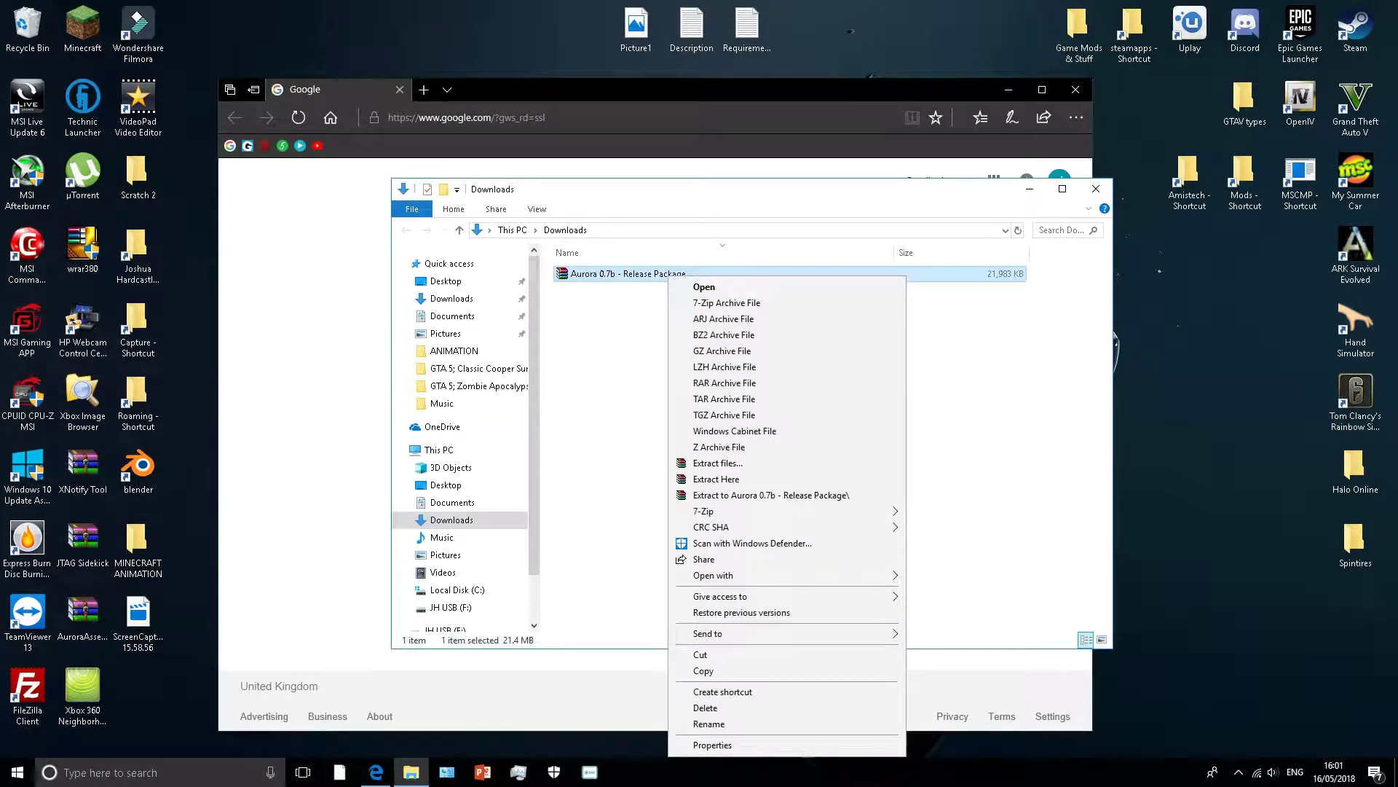
{"action": "left_click", "coordinate": [716, 479]}
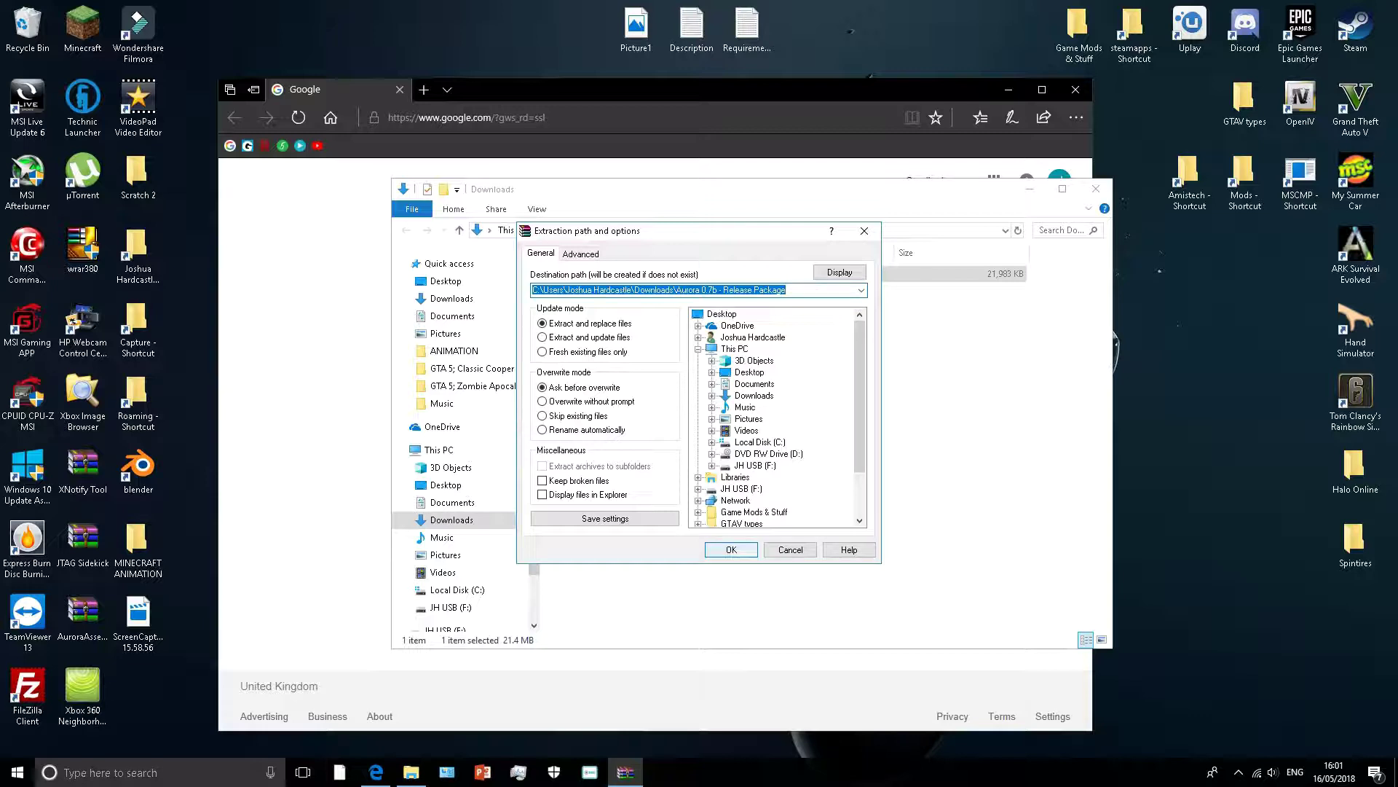
{"action": "key", "text": "Return"}
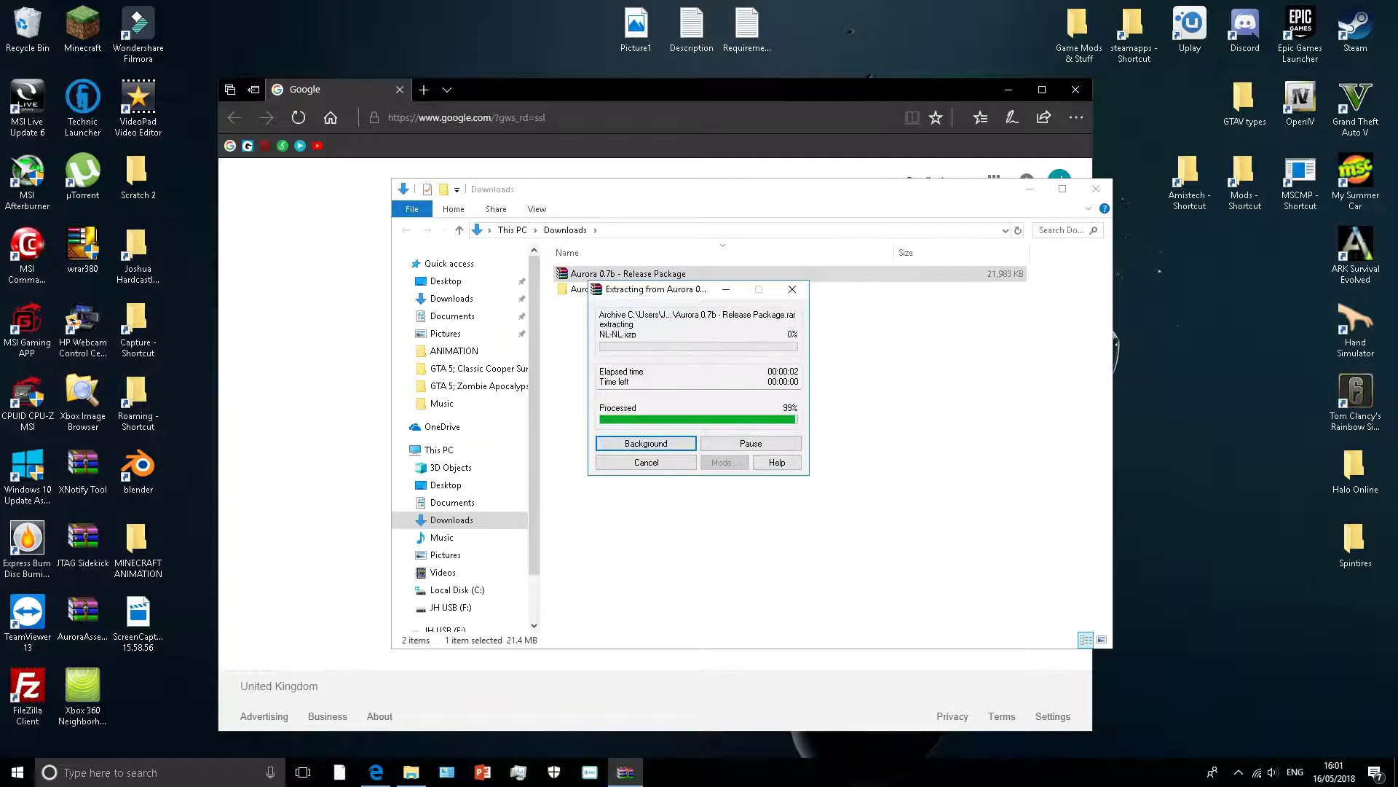
Step: Rename the extracted release package folder to Aurora
{"action": "left_click", "coordinate": [628, 289]}
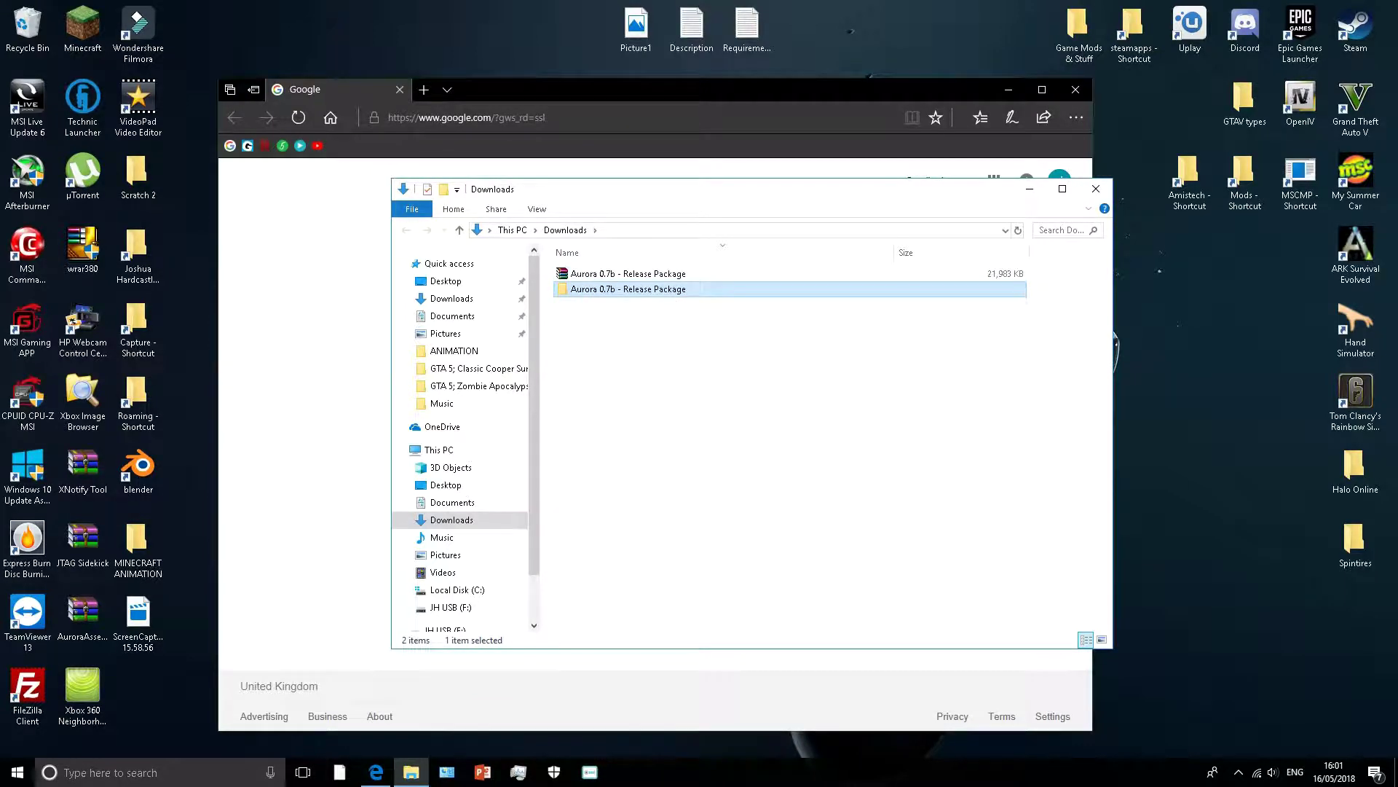
{"action": "right_click", "coordinate": [609, 289]}
{"action": "left_click", "coordinate": [655, 628]}
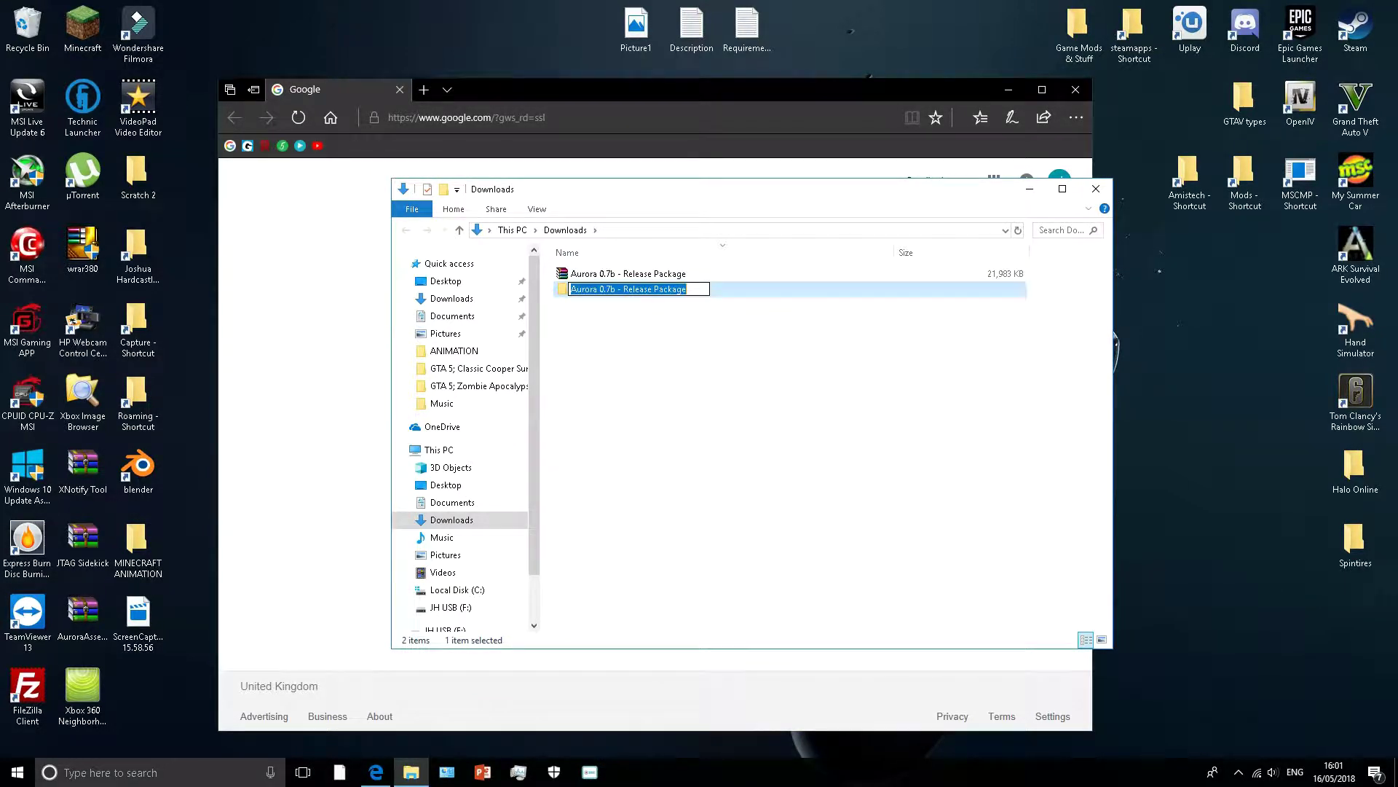
{"action": "left_click_drag", "start_coordinate": [688, 289], "coordinate": [594, 289]}
{"action": "key", "text": "BackSpace"}
{"action": "type", "text": "a"}
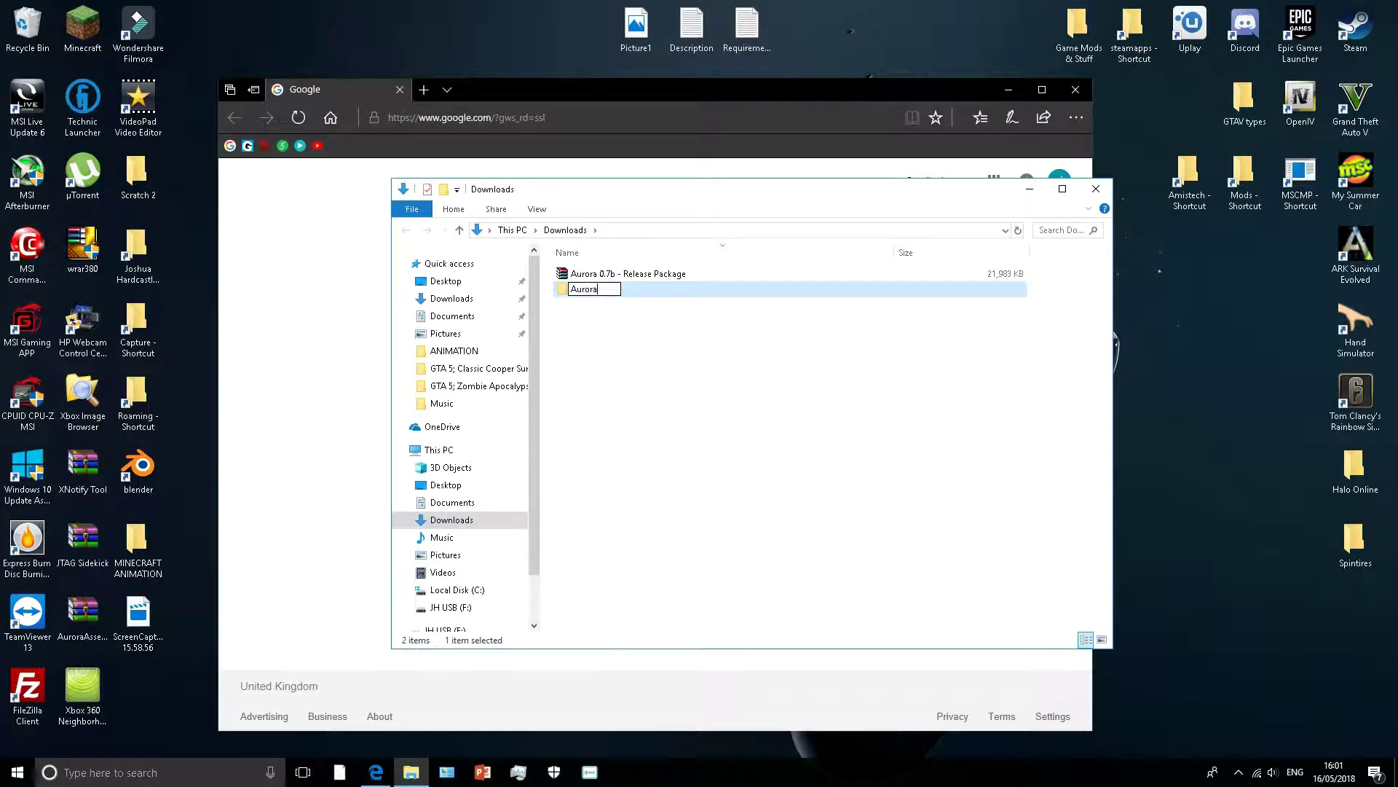
{"action": "key", "text": "Return"}
Step: Check the contents of the Aurora folder and return to Downloads
{"action": "double_click", "coordinate": [655, 289]}
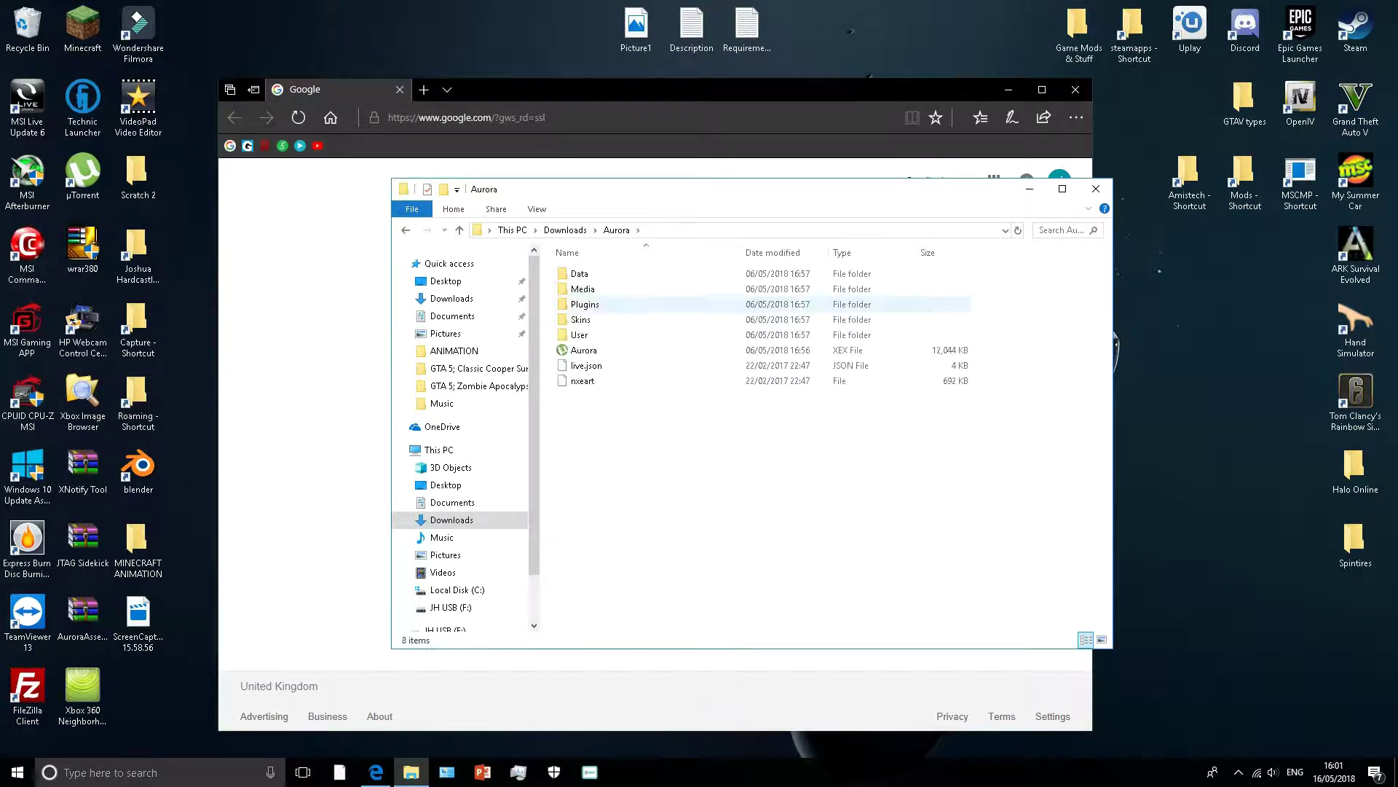
{"action": "left_click_drag", "start_coordinate": [741, 464], "coordinate": [664, 255]}
{"action": "left_click", "coordinate": [660, 452]}
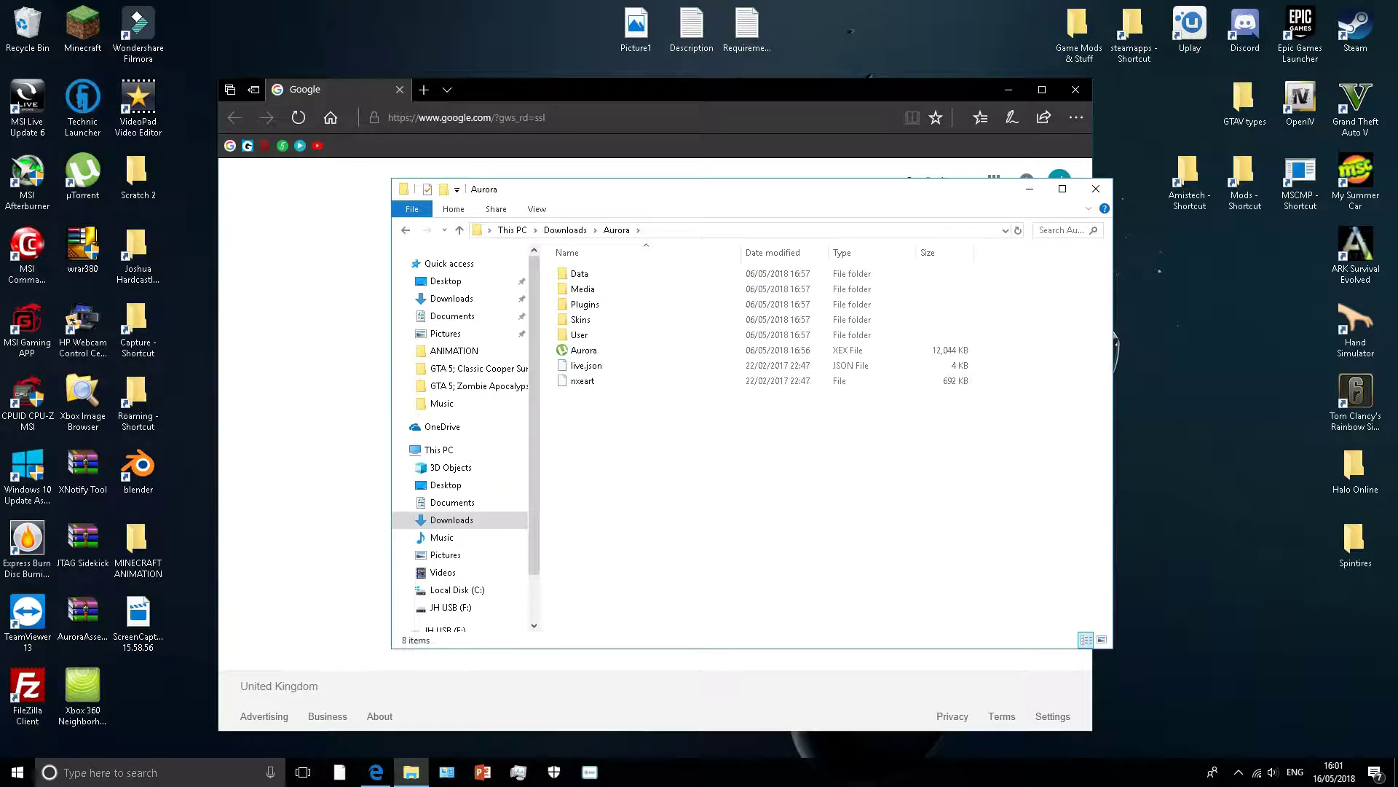
{"action": "key", "text": "alt+Left"}
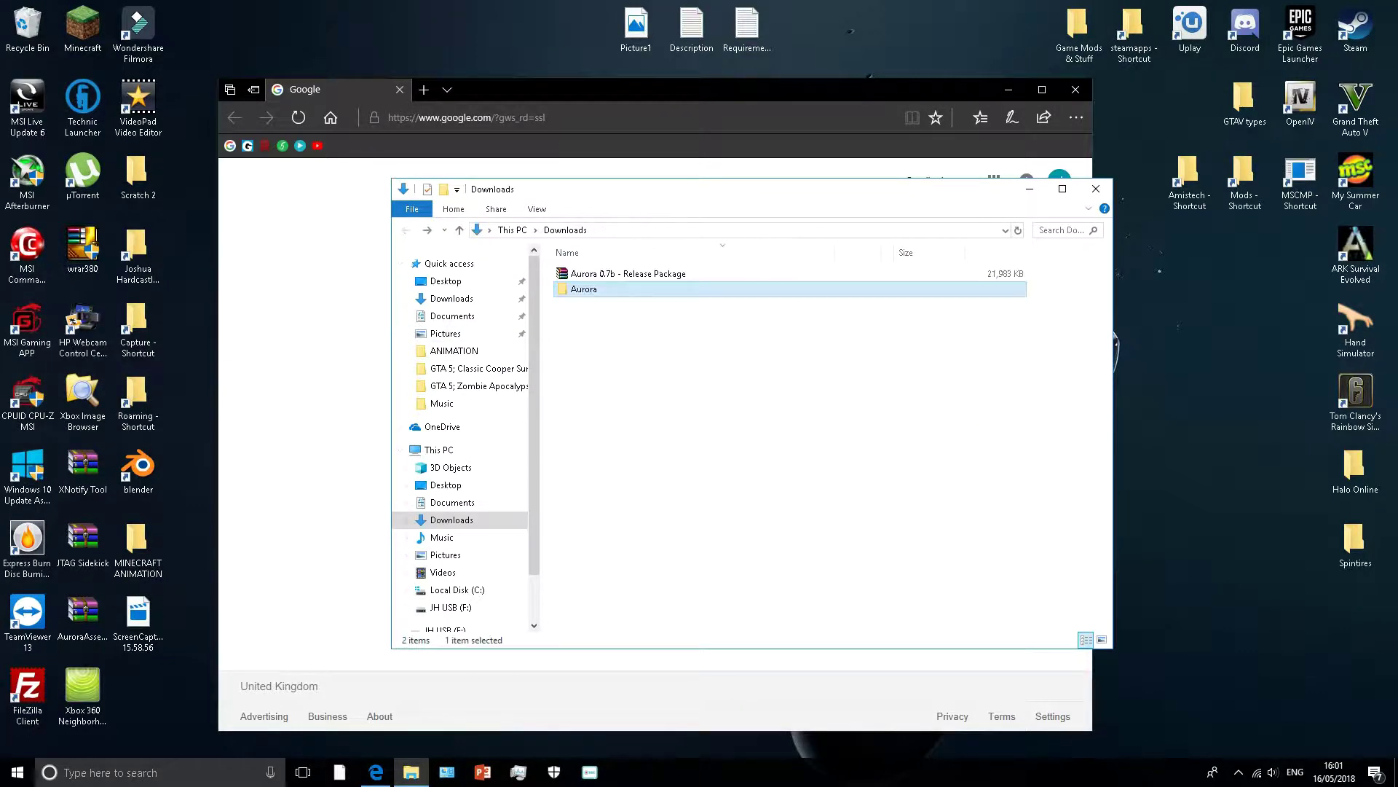
Step: Move the Aurora folder from Downloads to the root of the JH USB (F:) drive
{"action": "right_click", "coordinate": [600, 289]}
{"action": "left_click", "coordinate": [631, 555]}
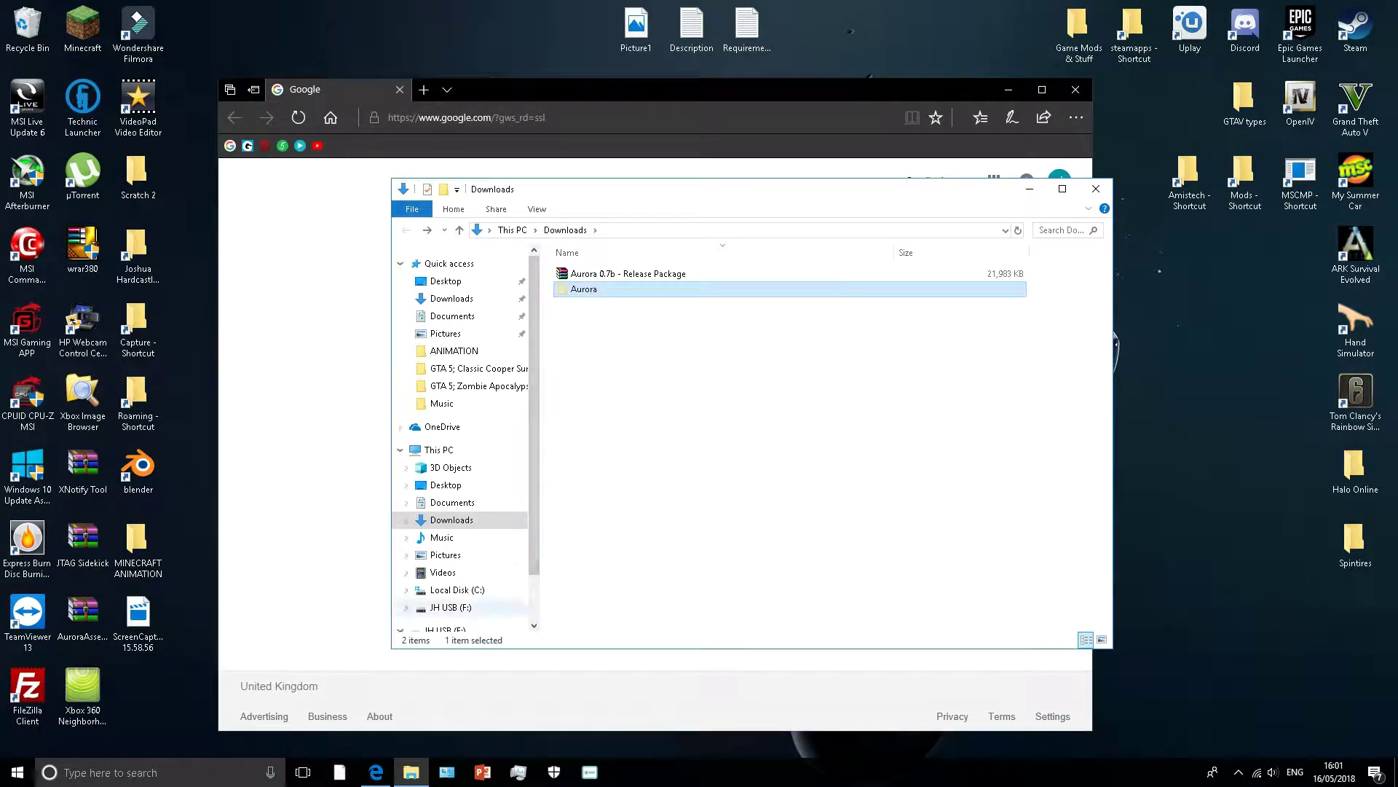
{"action": "left_click", "coordinate": [450, 607]}
{"action": "right_click", "coordinate": [739, 350]}
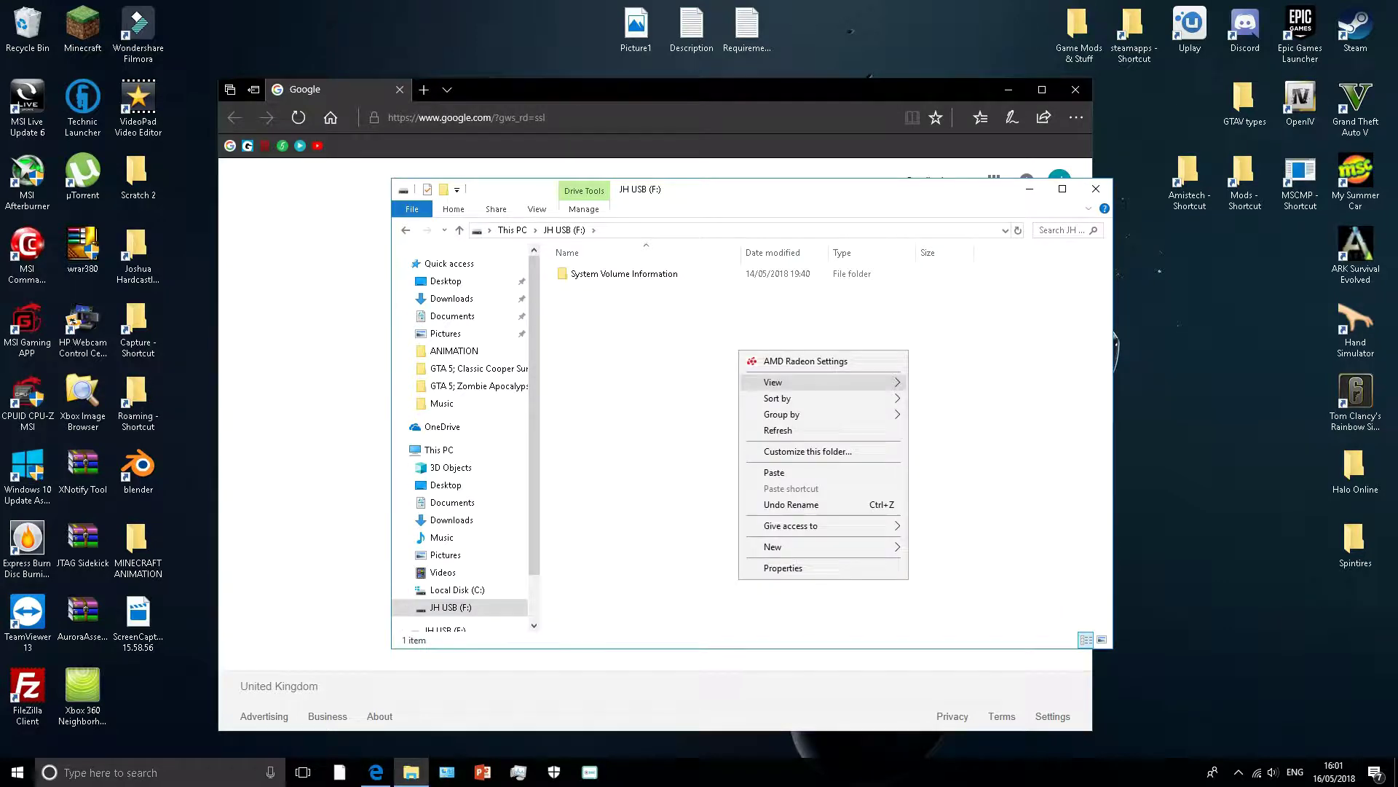
{"action": "left_click", "coordinate": [775, 472]}
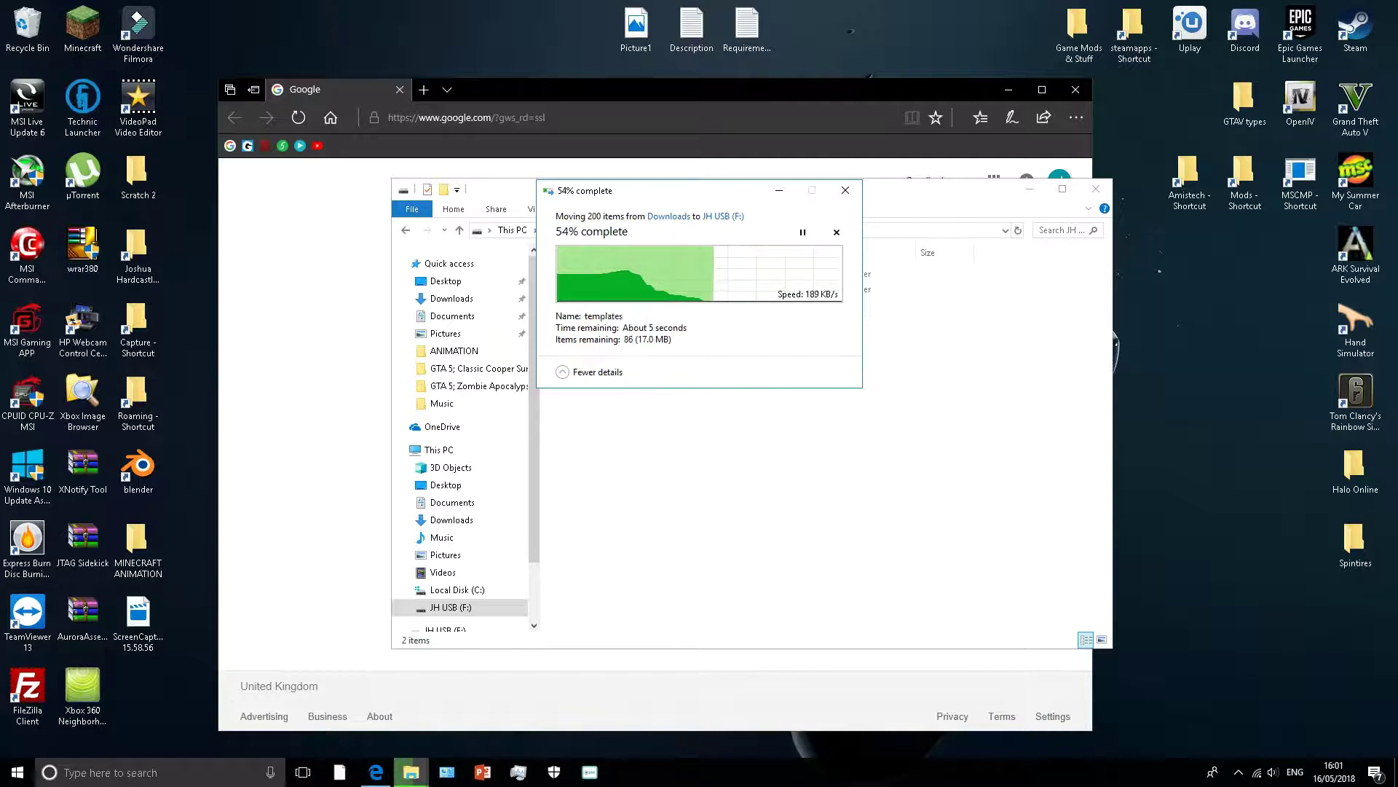
{"action": "left_click_drag", "start_coordinate": [700, 264], "coordinate": [702, 344]}
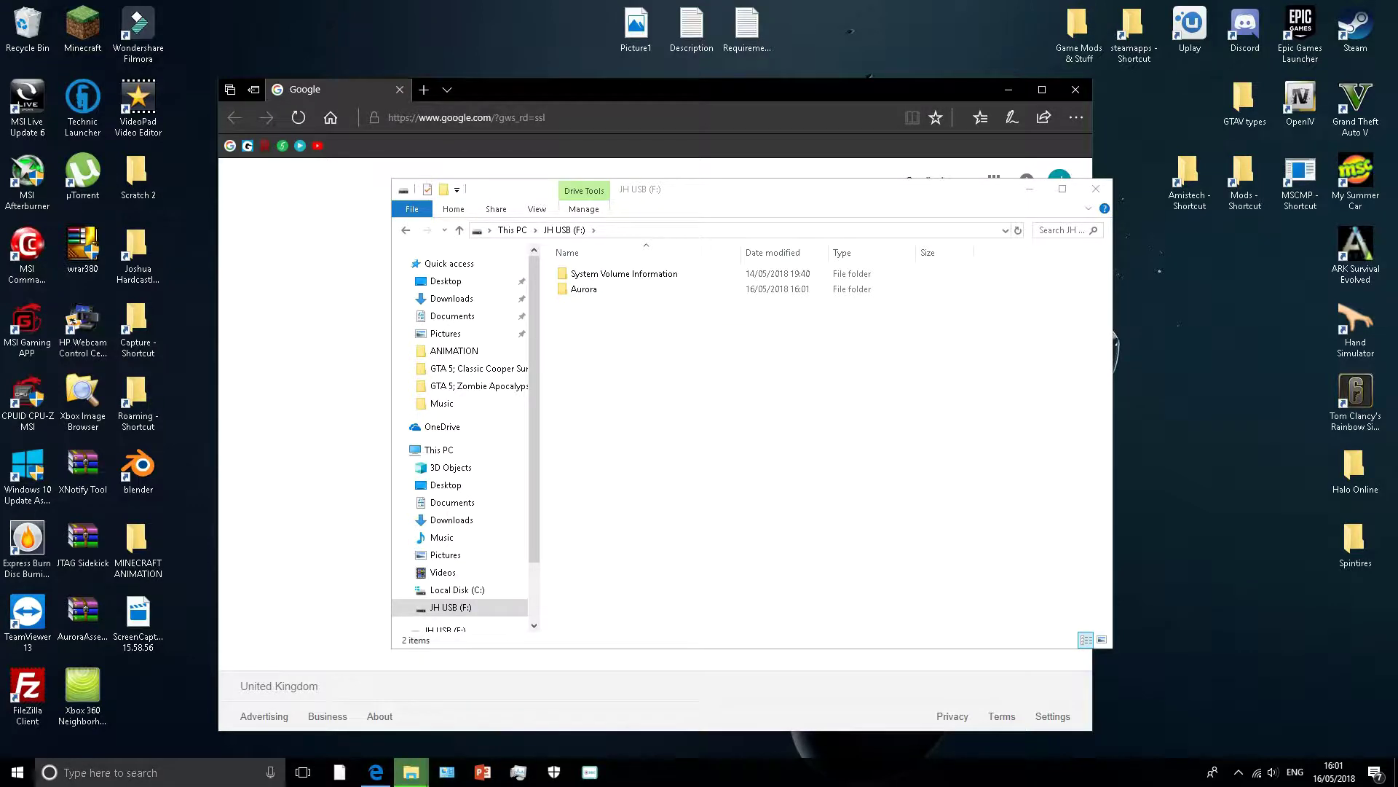
Step: Check the files inside the Aurora folder on the USB drive, return to the drive's root and close the window
{"action": "key", "text": "Return"}
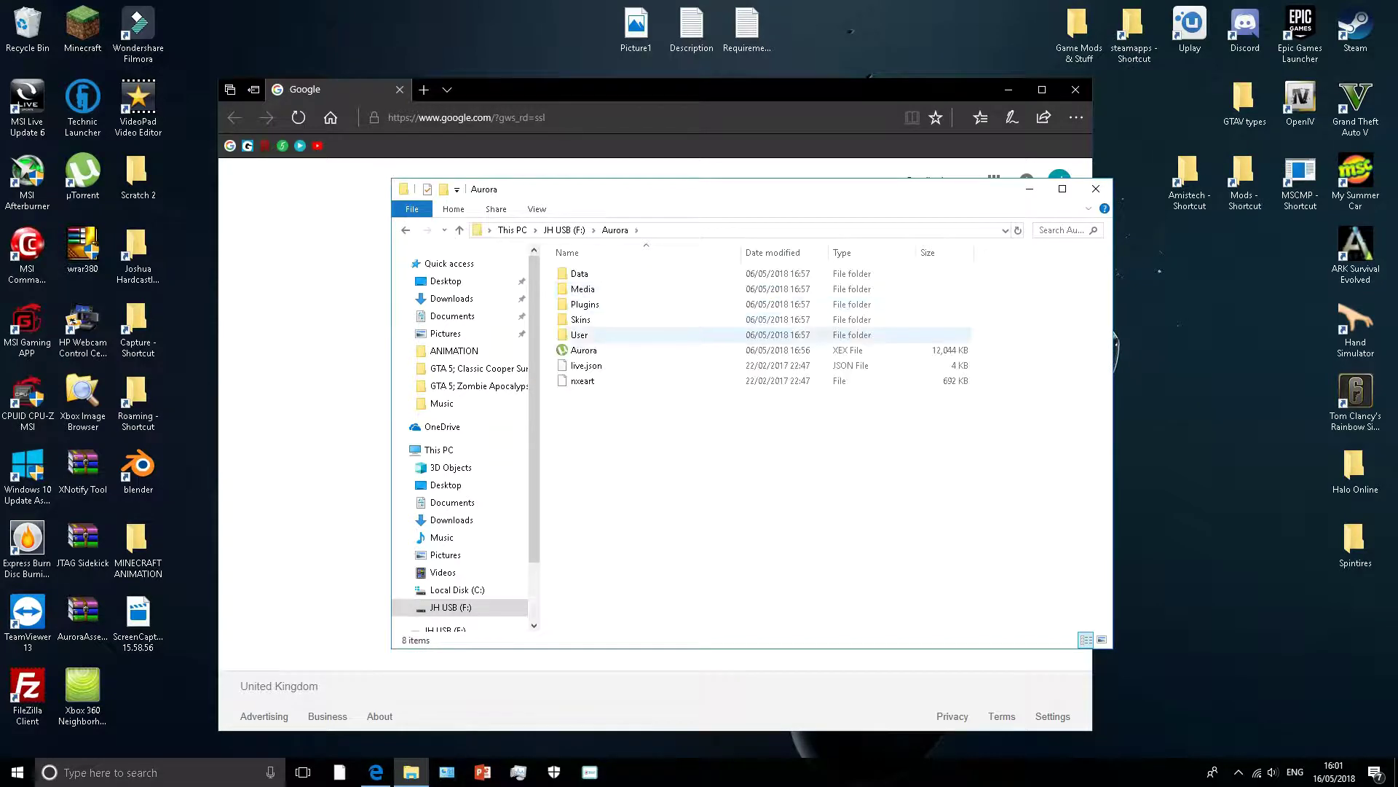
{"action": "left_click_drag", "start_coordinate": [717, 538], "coordinate": [593, 262]}
{"action": "left_click", "coordinate": [678, 459]}
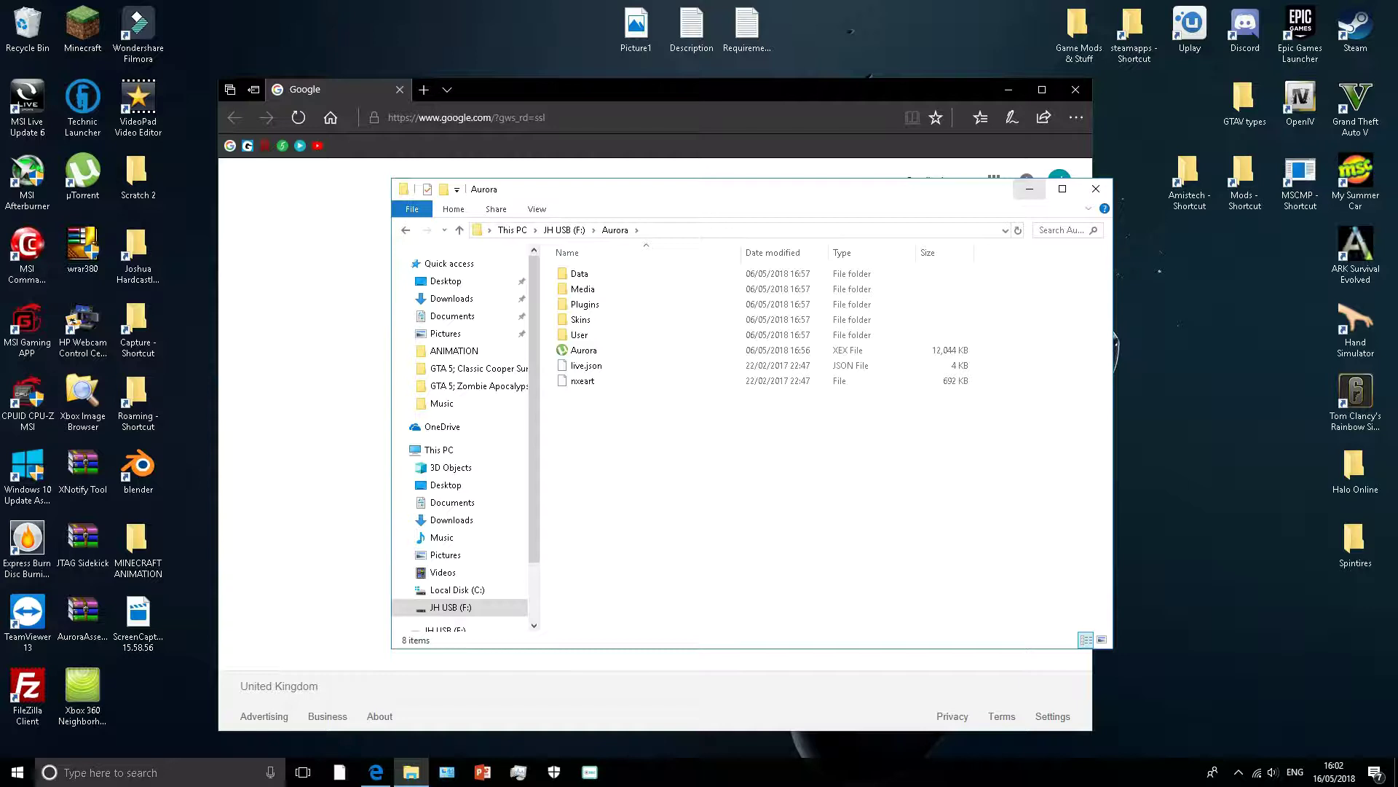
{"action": "key", "text": "BackSpace"}
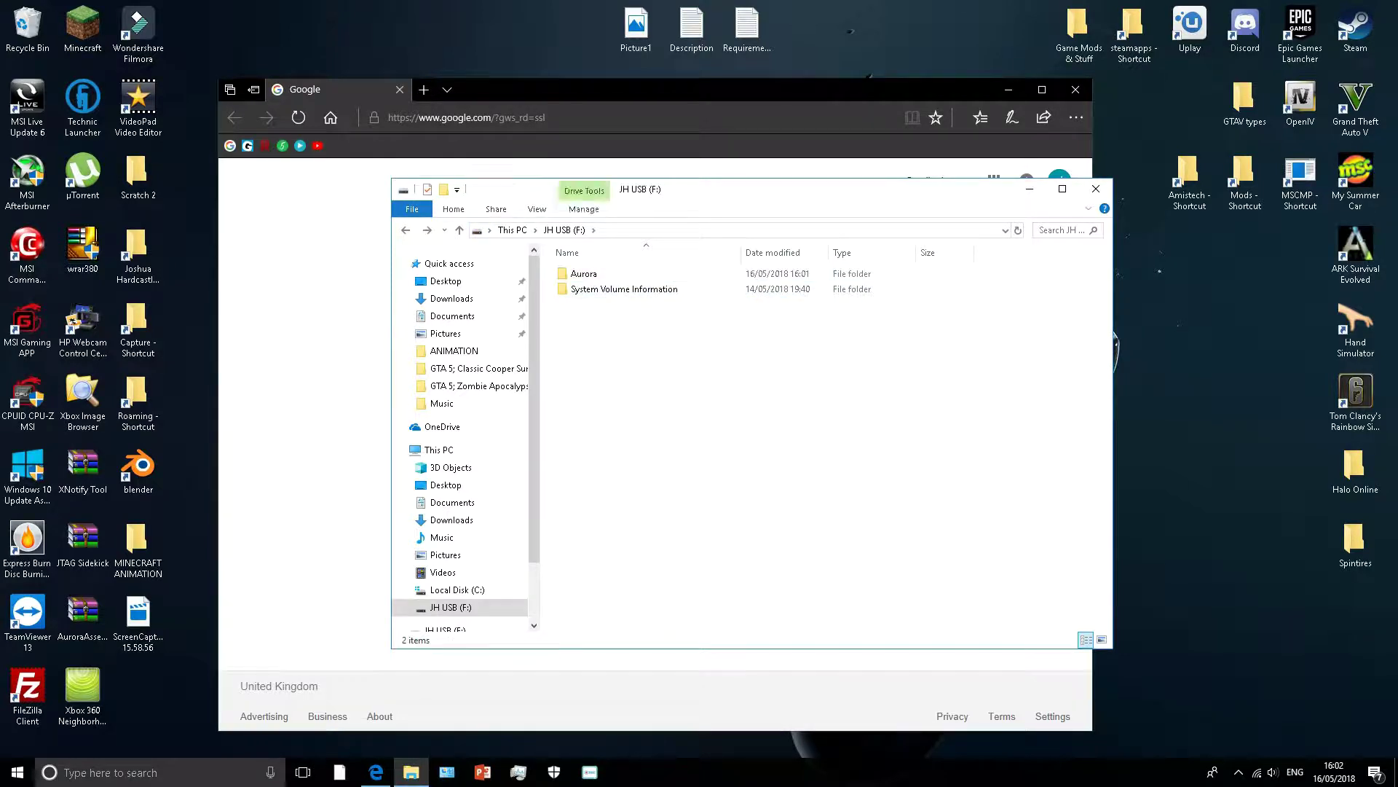
{"action": "left_click", "coordinate": [1096, 188]}
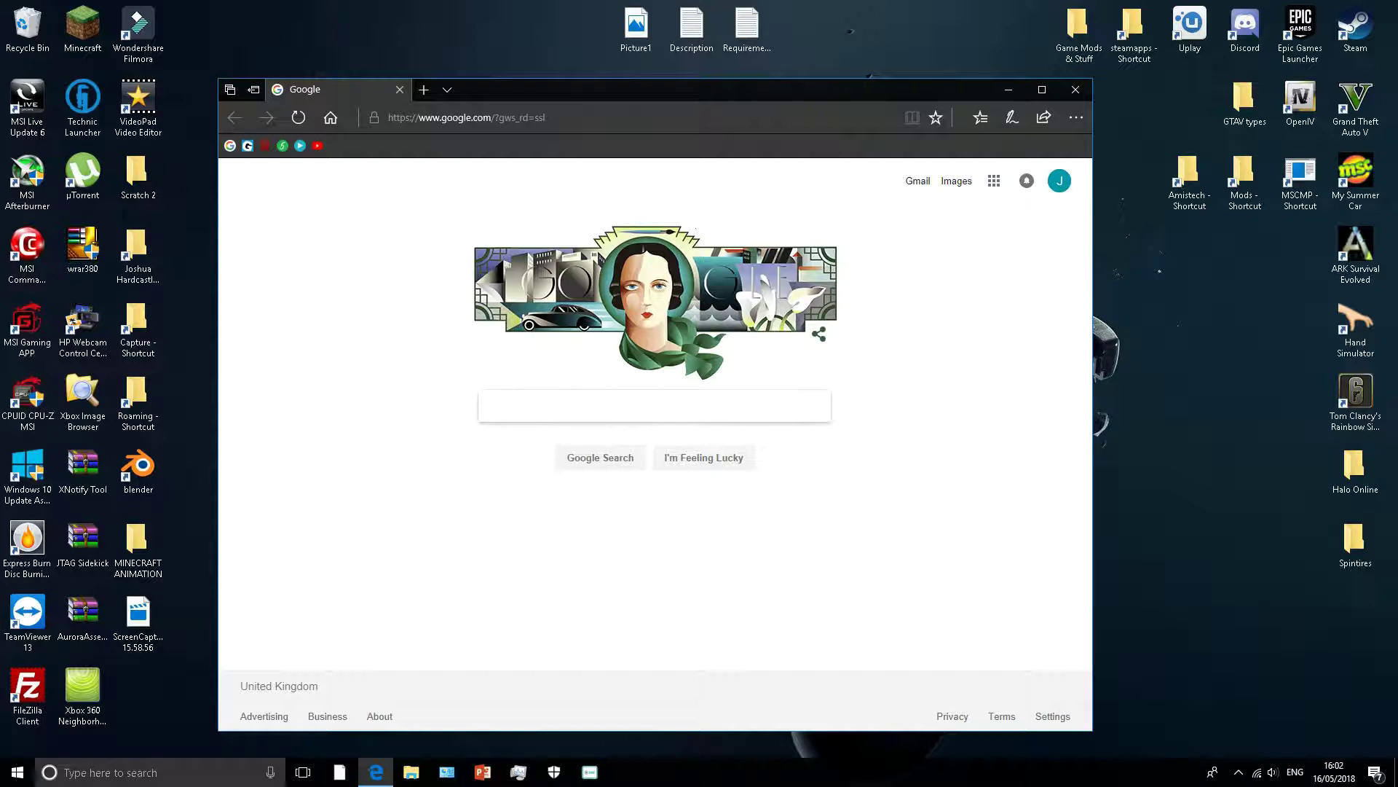
Step: Search Google for xbox unity and open the xboxunity.net website
{"action": "type", "text": "xbox "}
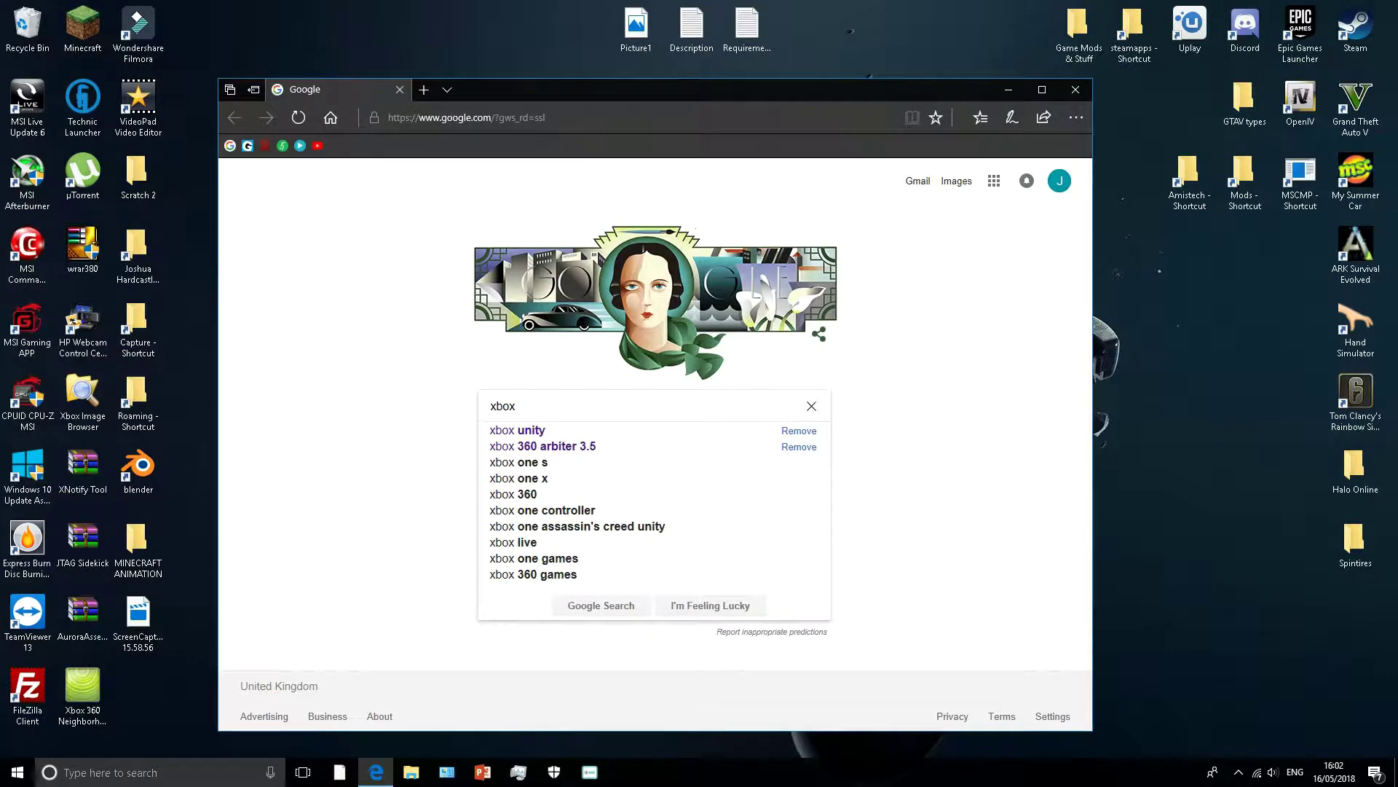
{"action": "type", "text": "unity"}
{"action": "key", "text": "Return"}
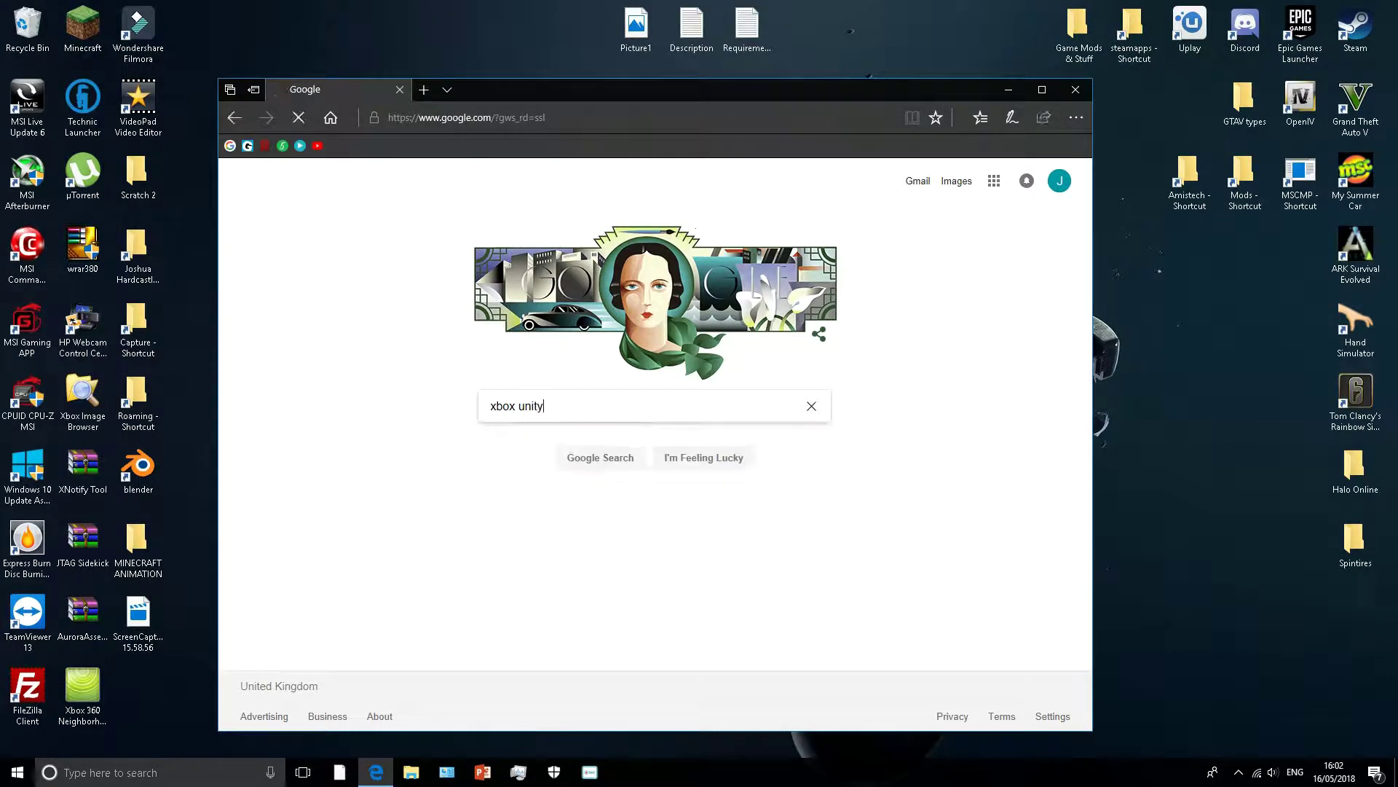
{"action": "left_click", "coordinate": [534, 293]}
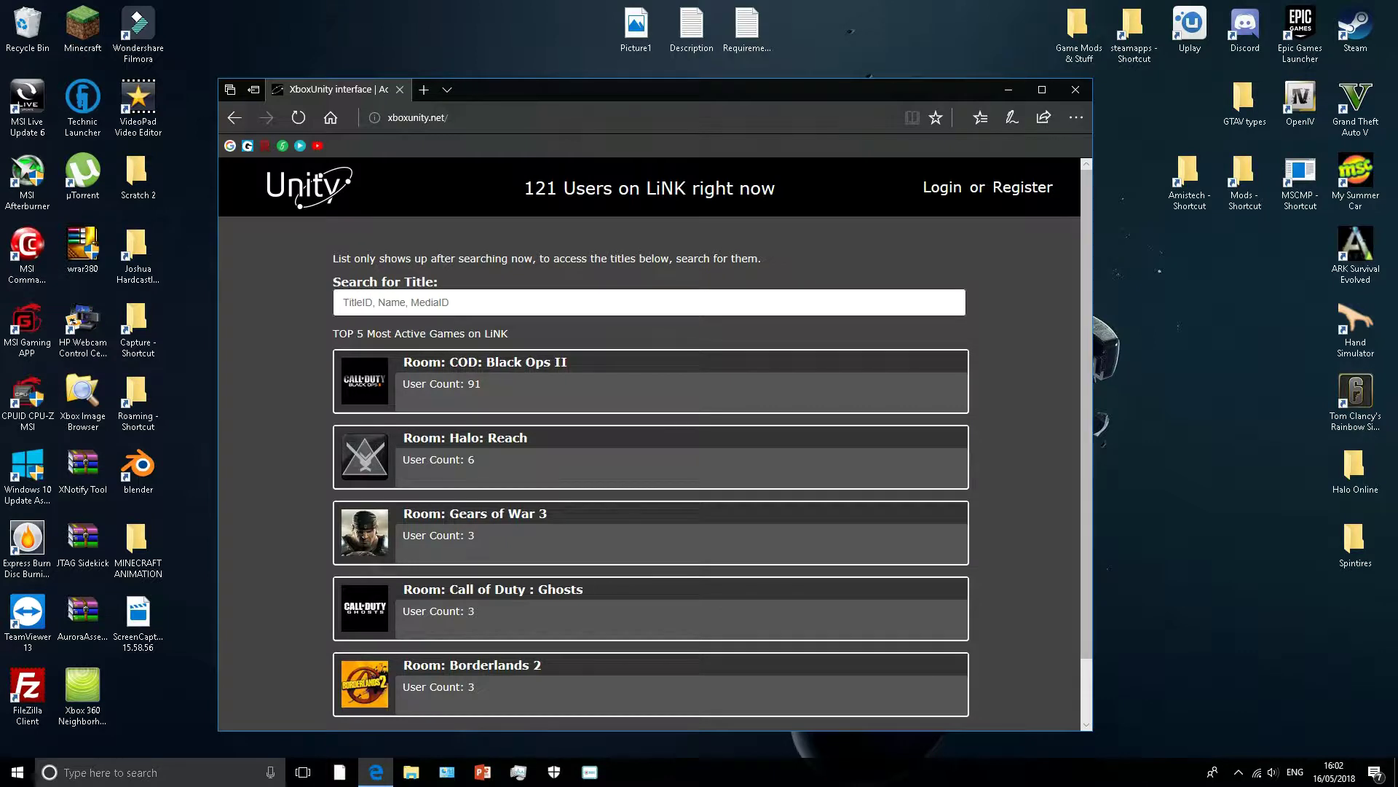
Step: Review the fields of the Unity account registration form, then close the page
{"action": "left_click", "coordinate": [1022, 188]}
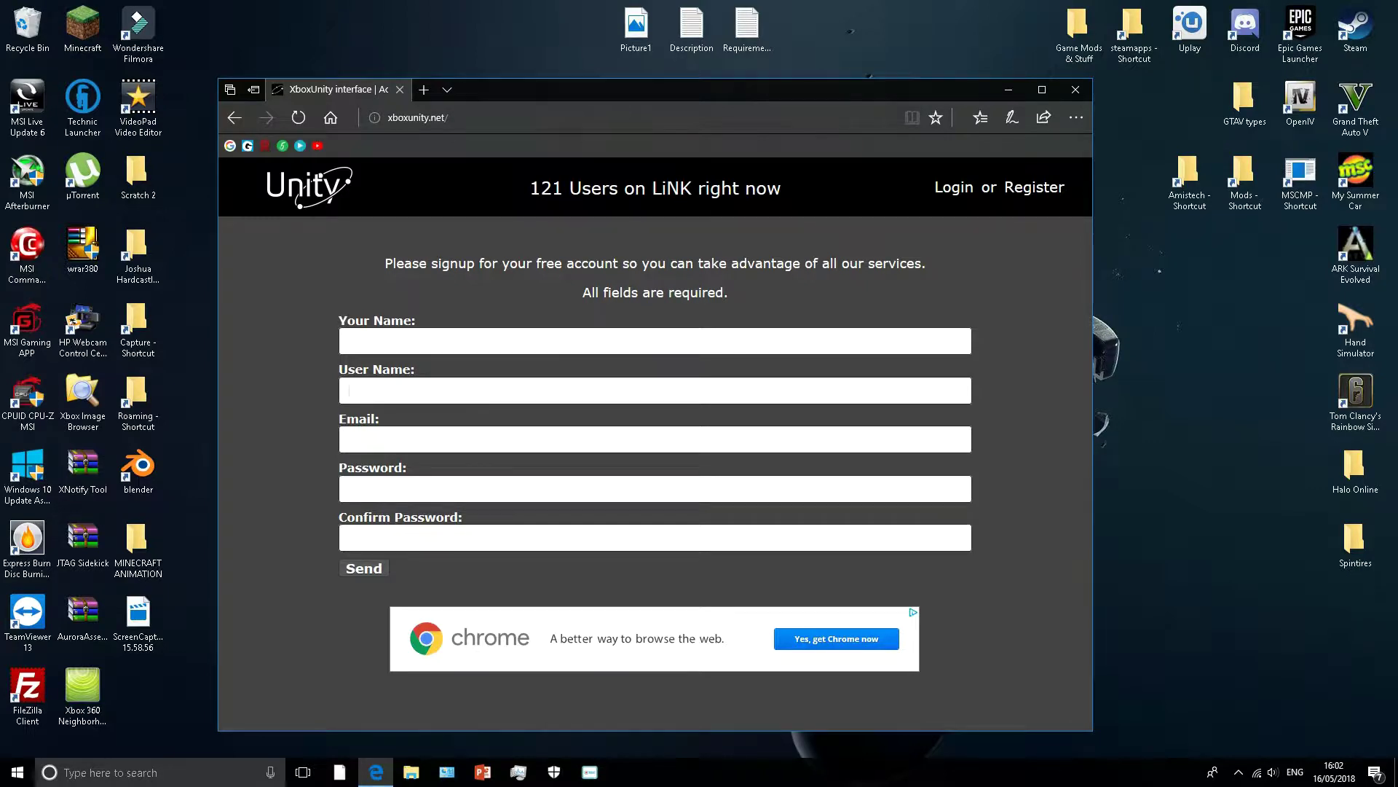
{"action": "left_click", "coordinate": [349, 488]}
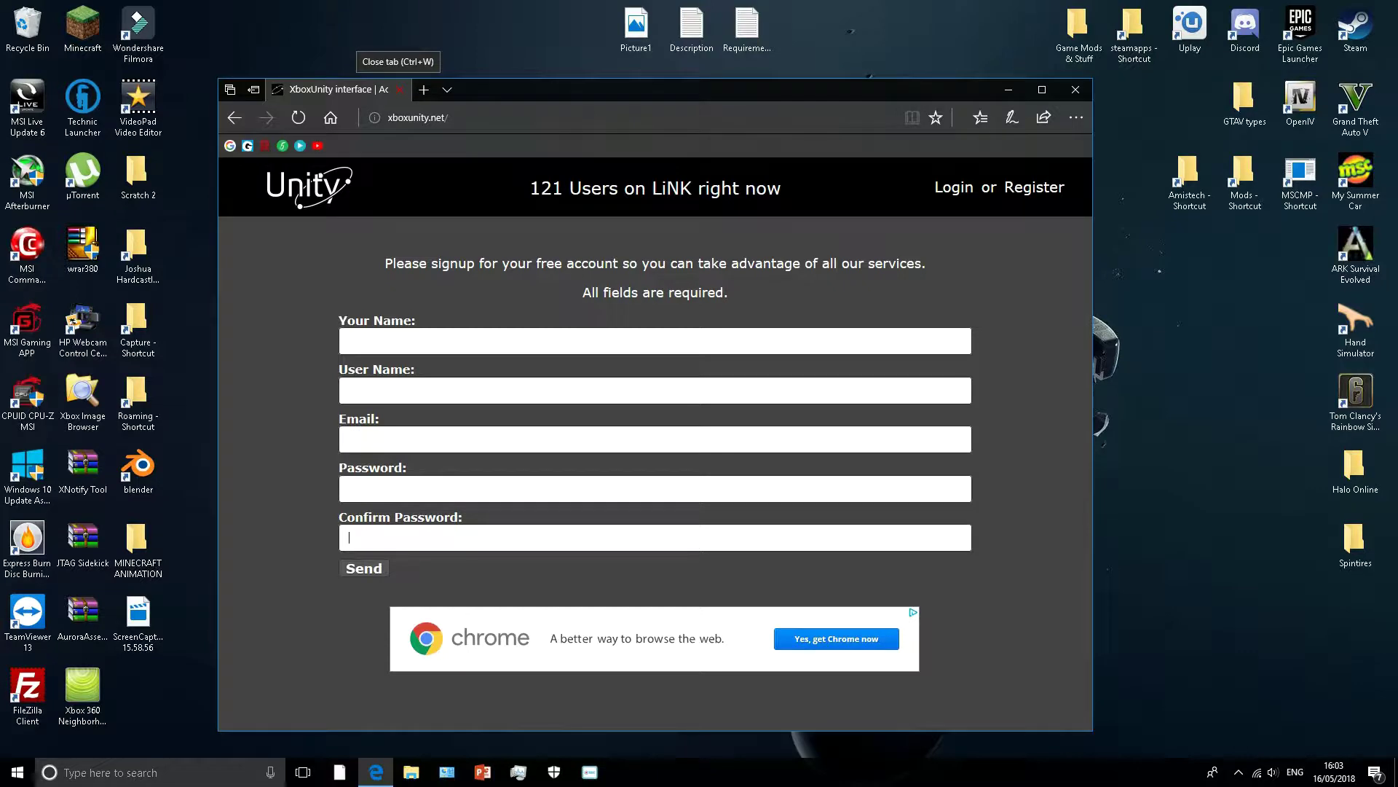
{"action": "left_click", "coordinate": [399, 89]}
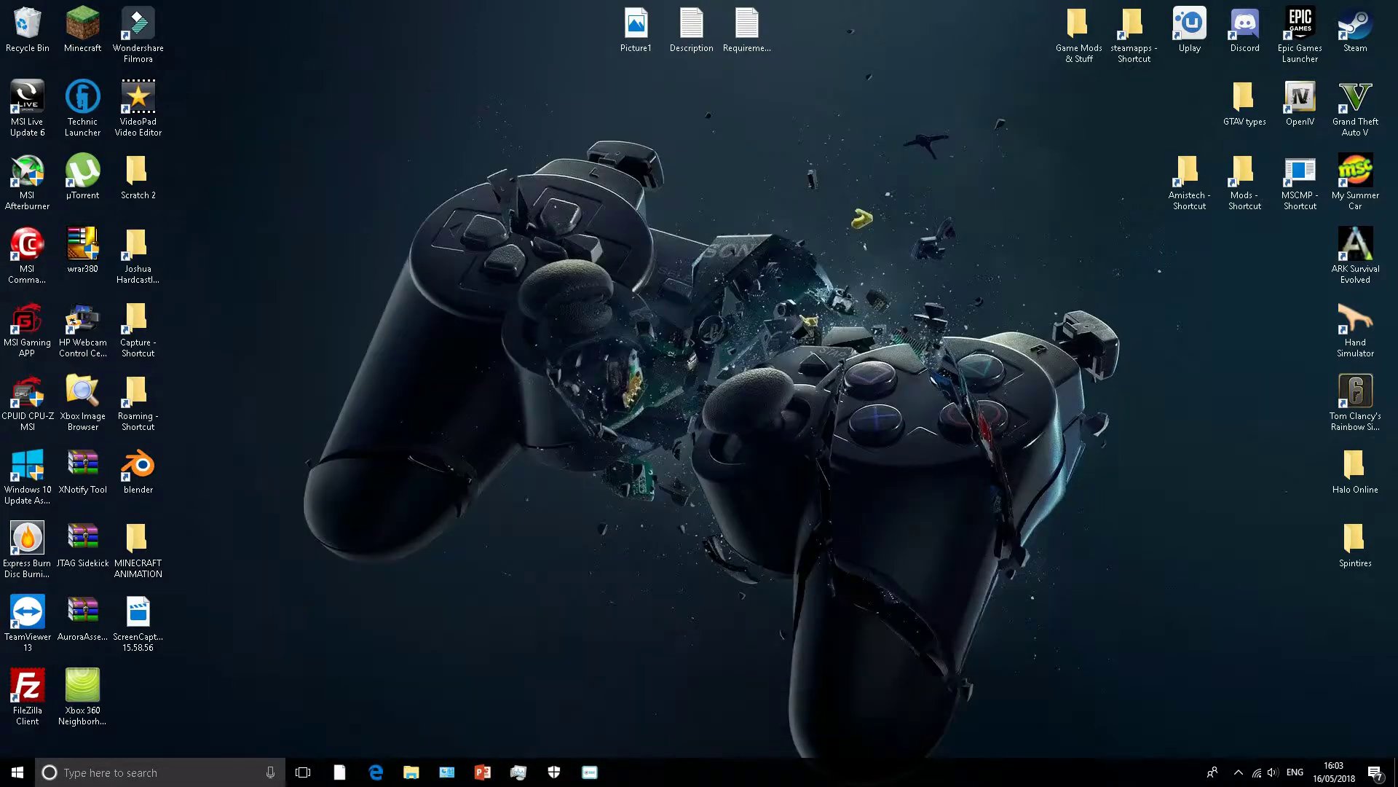
{"action": "left_click_drag", "start_coordinate": [418, 262], "coordinate": [644, 649]}
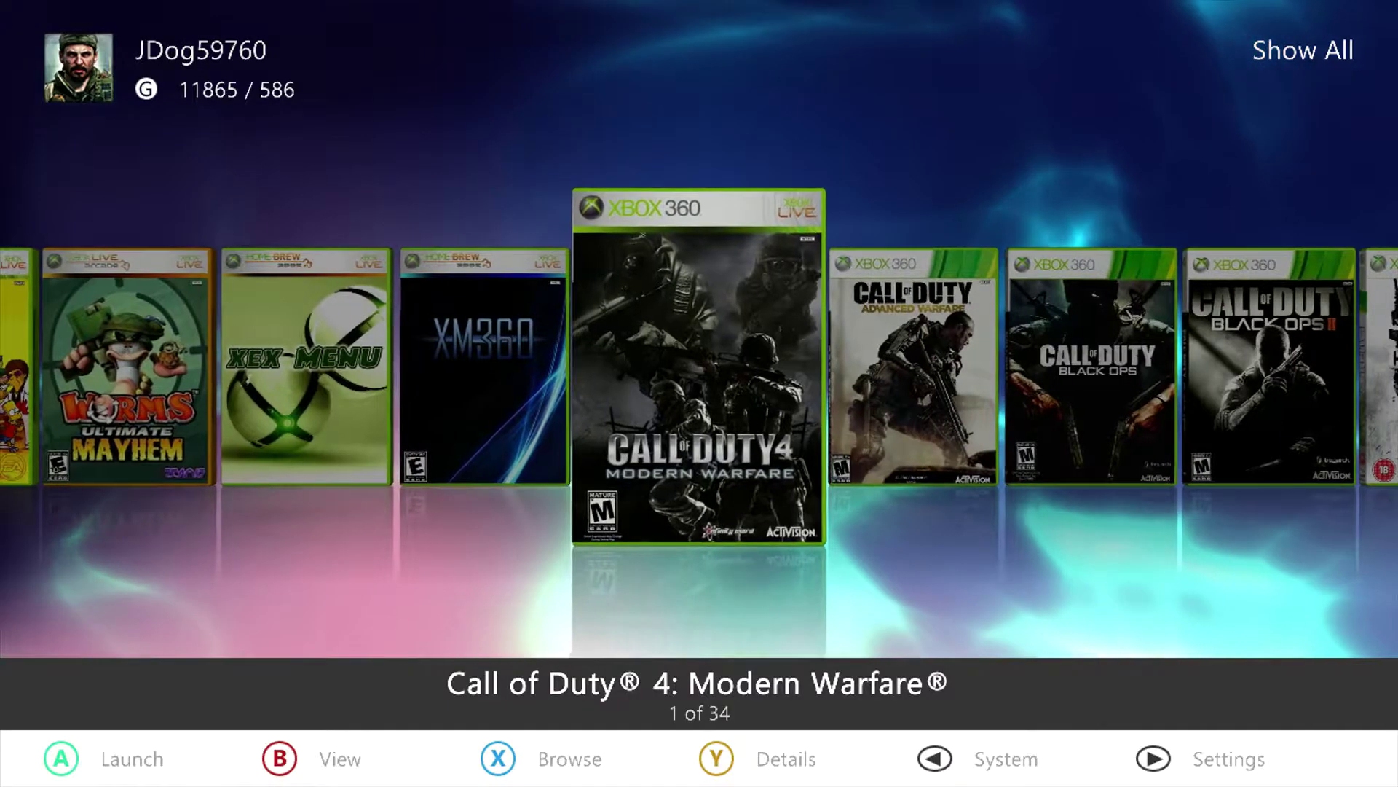
{"action": "key", "text": "Back"}
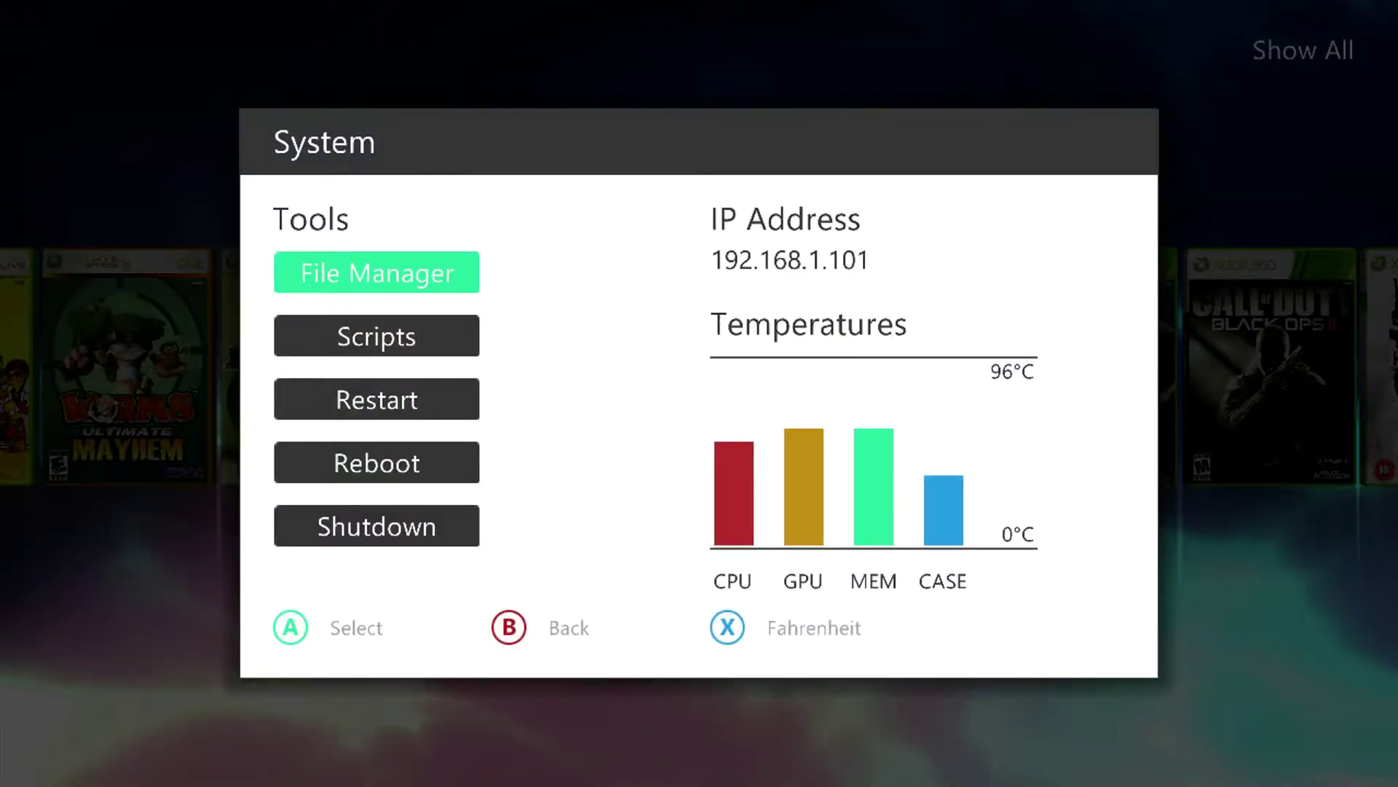
{"action": "key", "text": "b"}
{"action": "key", "text": "Start"}
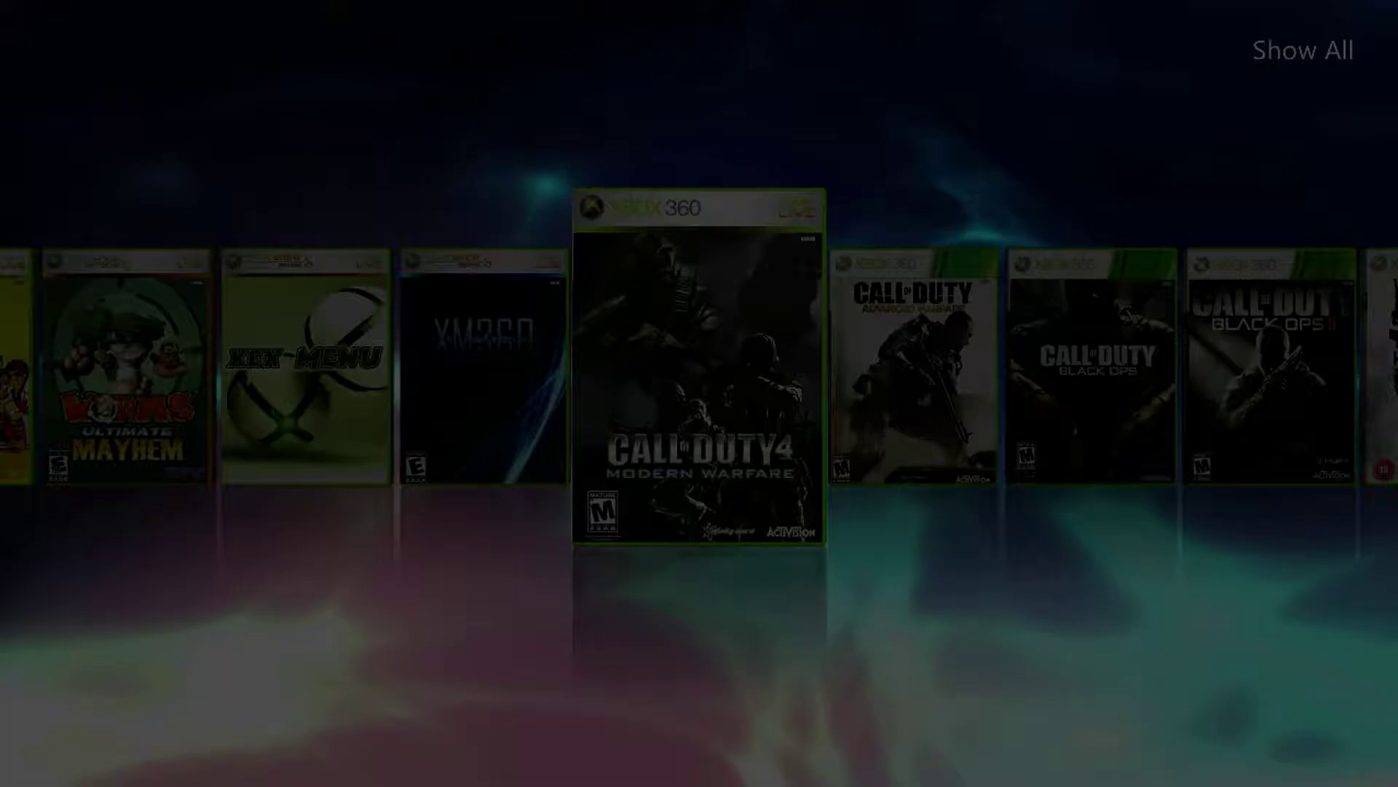
{"action": "key", "text": "b"}
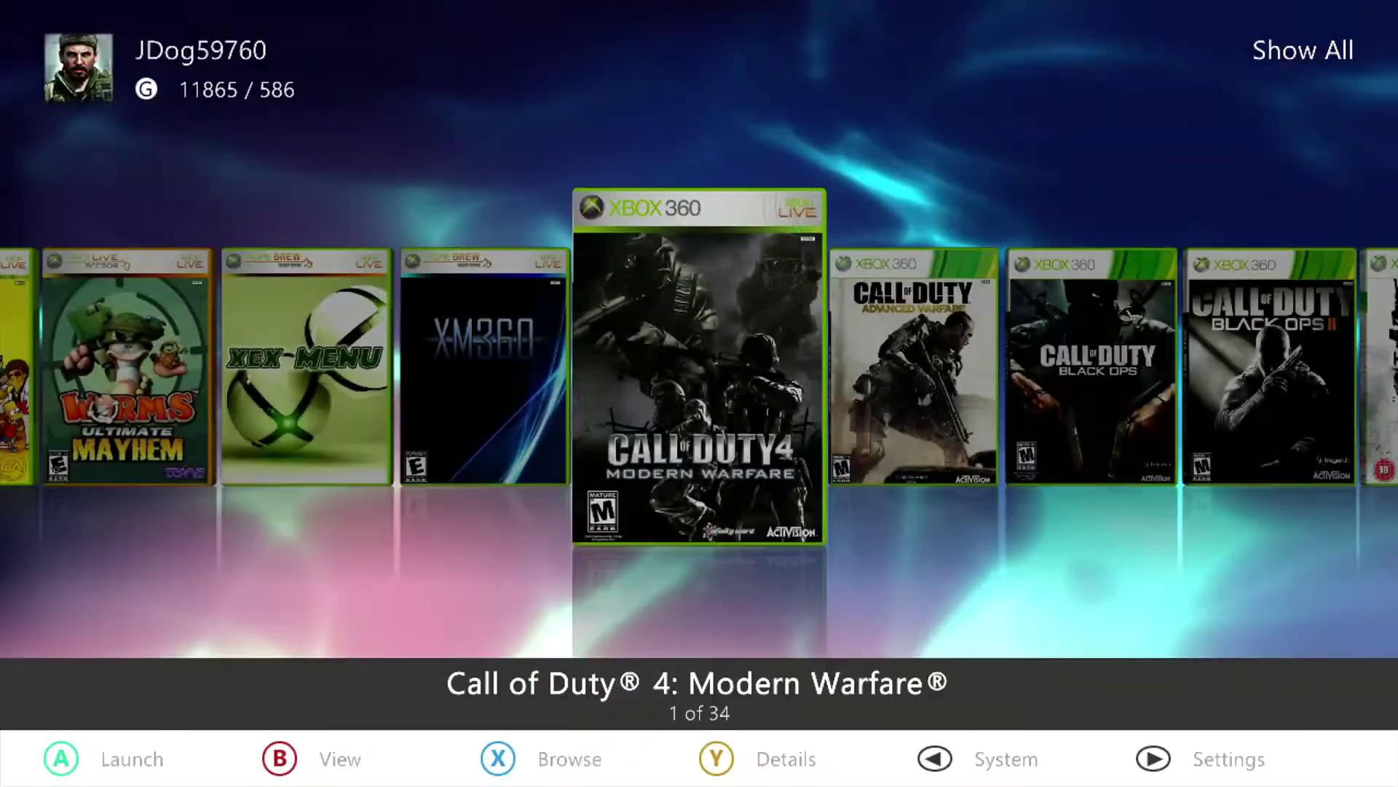
Step: Open the file manager, look through the folders on the Hdd1 drive, and return to the game library
{"action": "key", "text": "Back"}
{"action": "key", "text": "Return"}
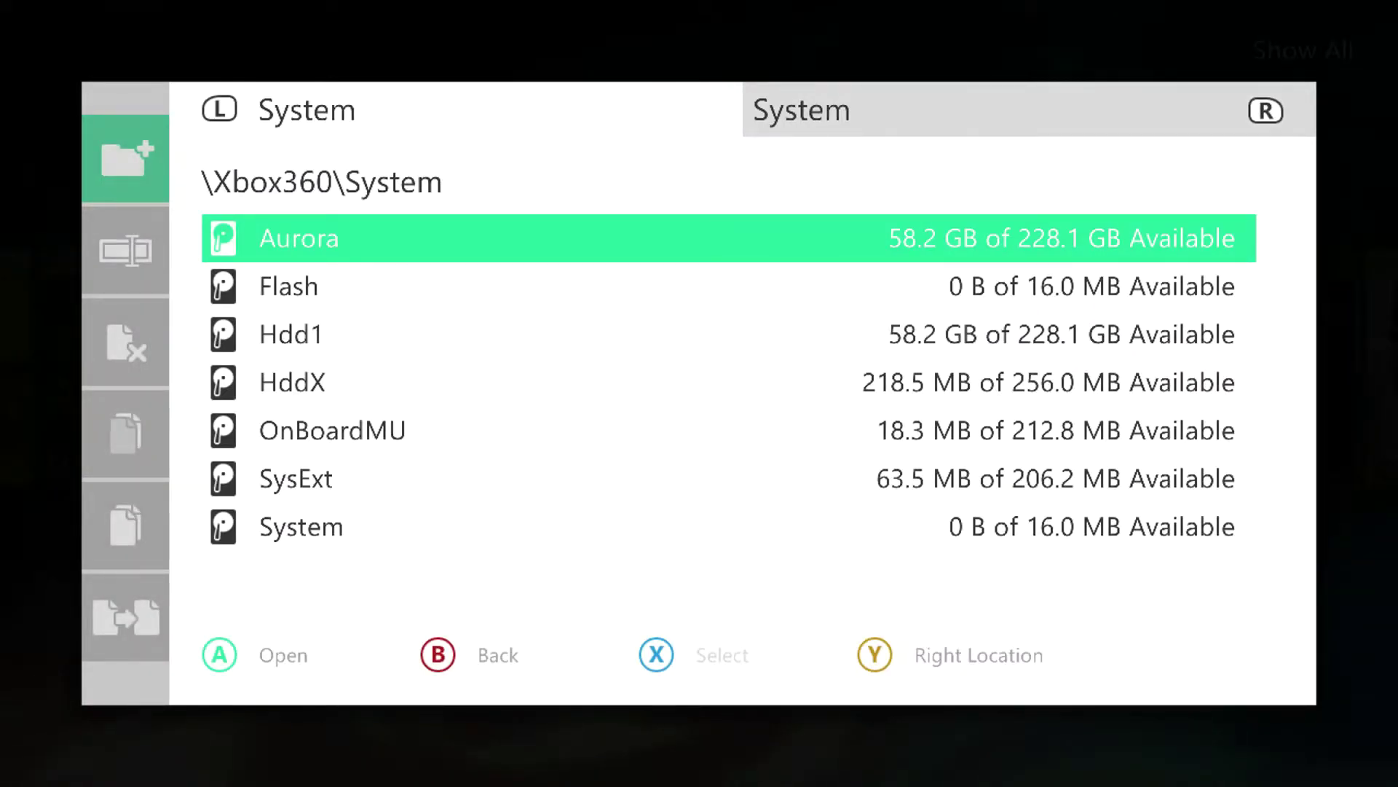
{"action": "key", "text": "Home"}
{"action": "key", "text": "b"}
{"action": "key", "text": "Down"}
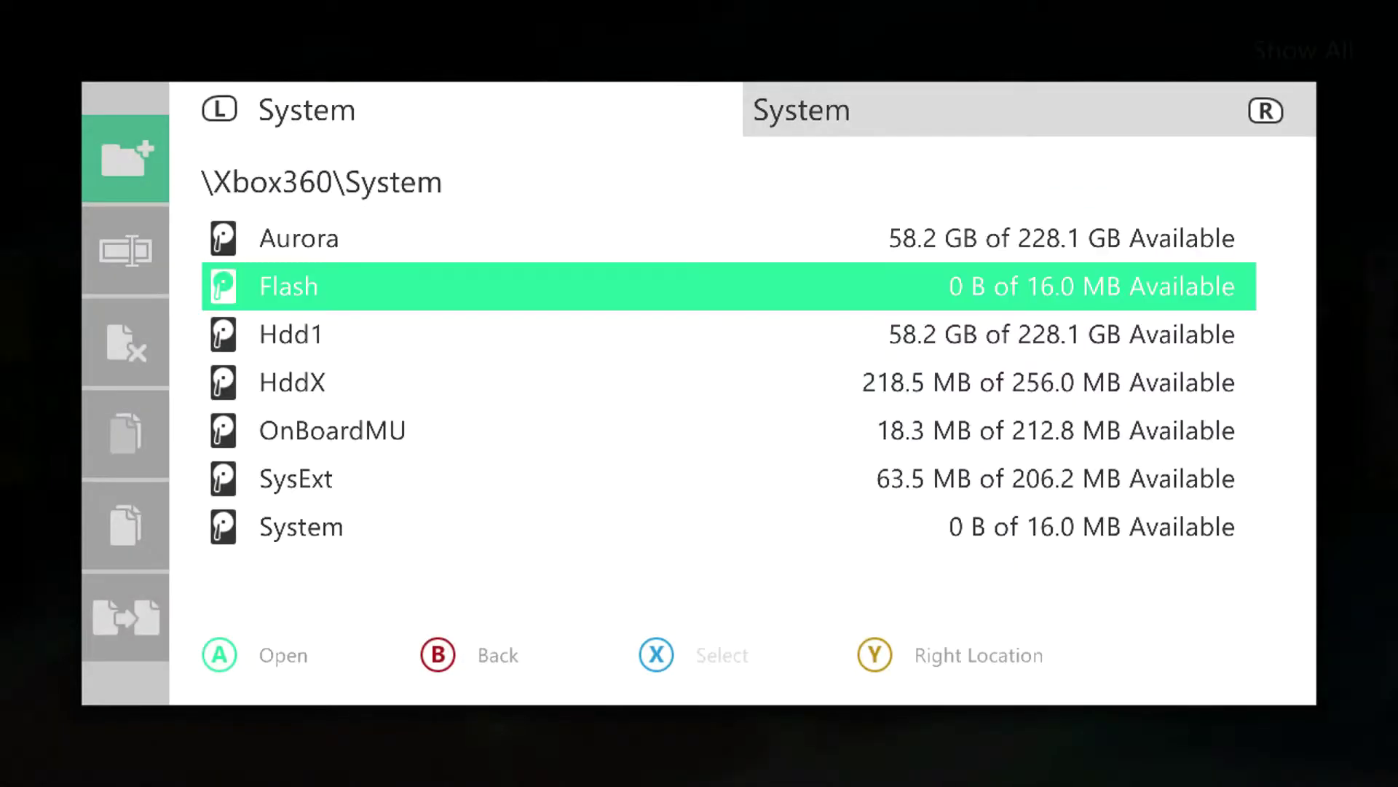
{"action": "key", "text": "Down"}
{"action": "key", "text": "Return"}
{"action": "key", "text": "Down"}
{"action": "key", "text": "Down"}
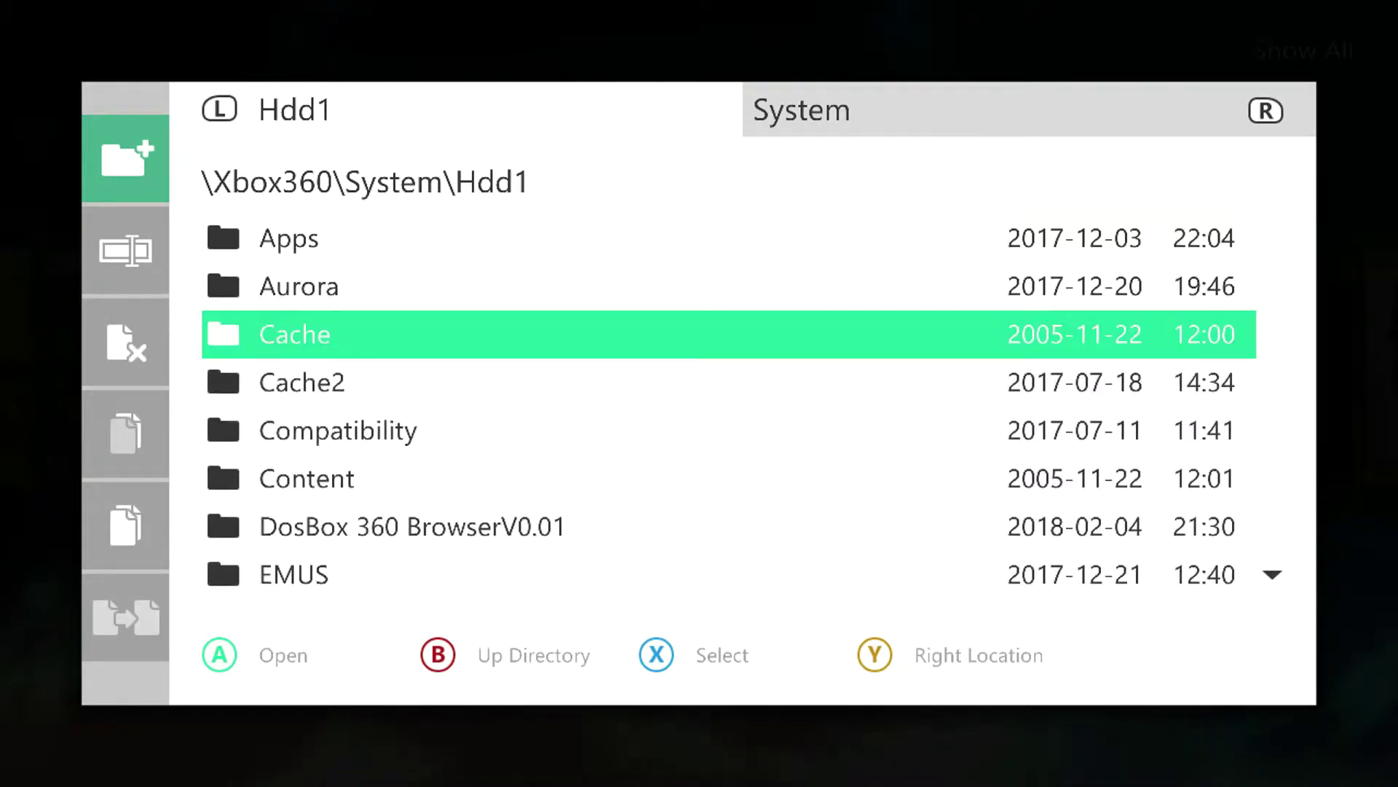
{"action": "key", "text": "Down"}
{"action": "key", "text": "Down"}
{"action": "key", "text": "Down"}
{"action": "key", "text": "Down"}
{"action": "key", "text": "Down"}
{"action": "key", "text": "Down"}
{"action": "key", "text": "Down"}
{"action": "key", "text": "Down"}
{"action": "key", "text": "Down"}
{"action": "key", "text": "Down"}
{"action": "key", "text": "Escape"}
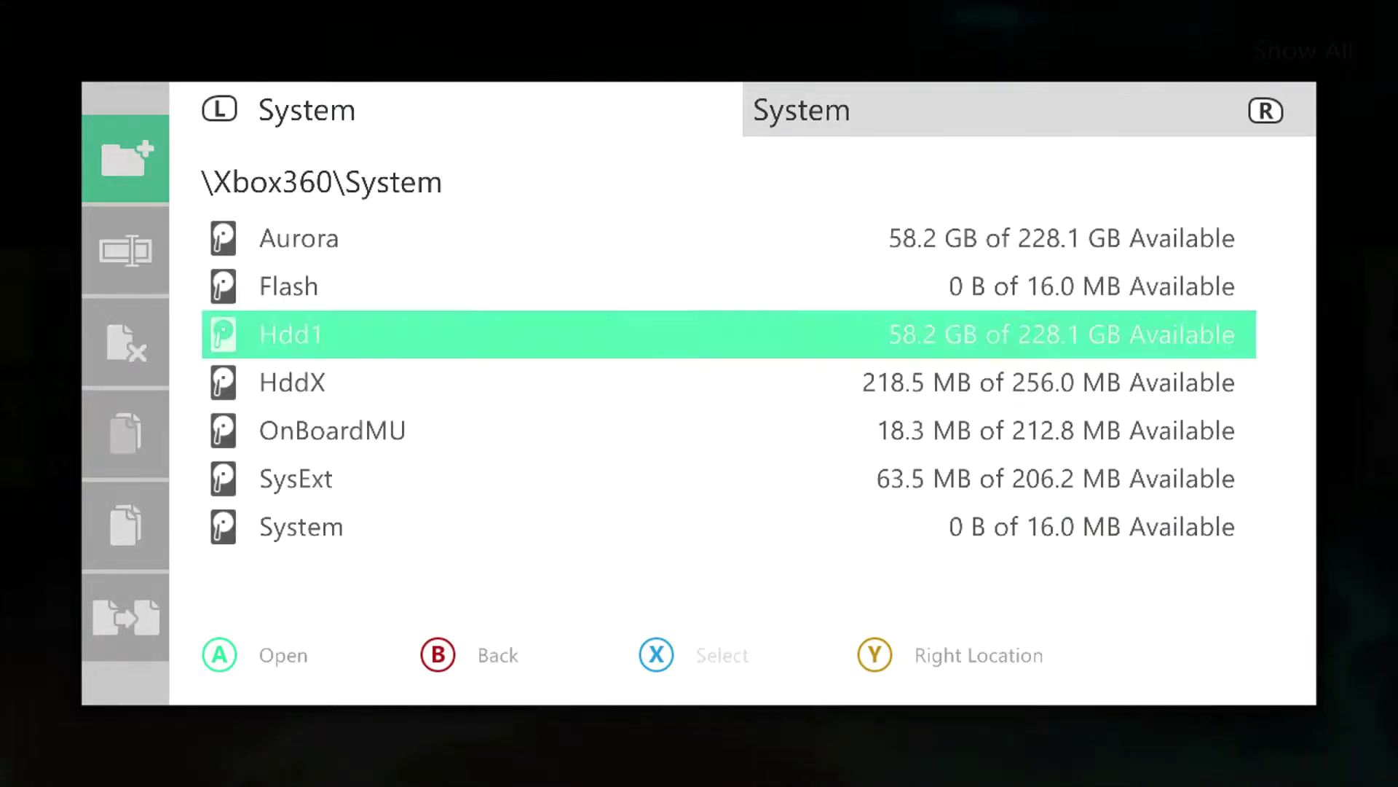
{"action": "key", "text": "Escape"}
{"action": "key", "text": "Escape"}
Step: Launch XeX Menu and review the file operations offered for the Apps folder on Hdd1
{"action": "key", "text": "Left"}
{"action": "key", "text": "Left"}
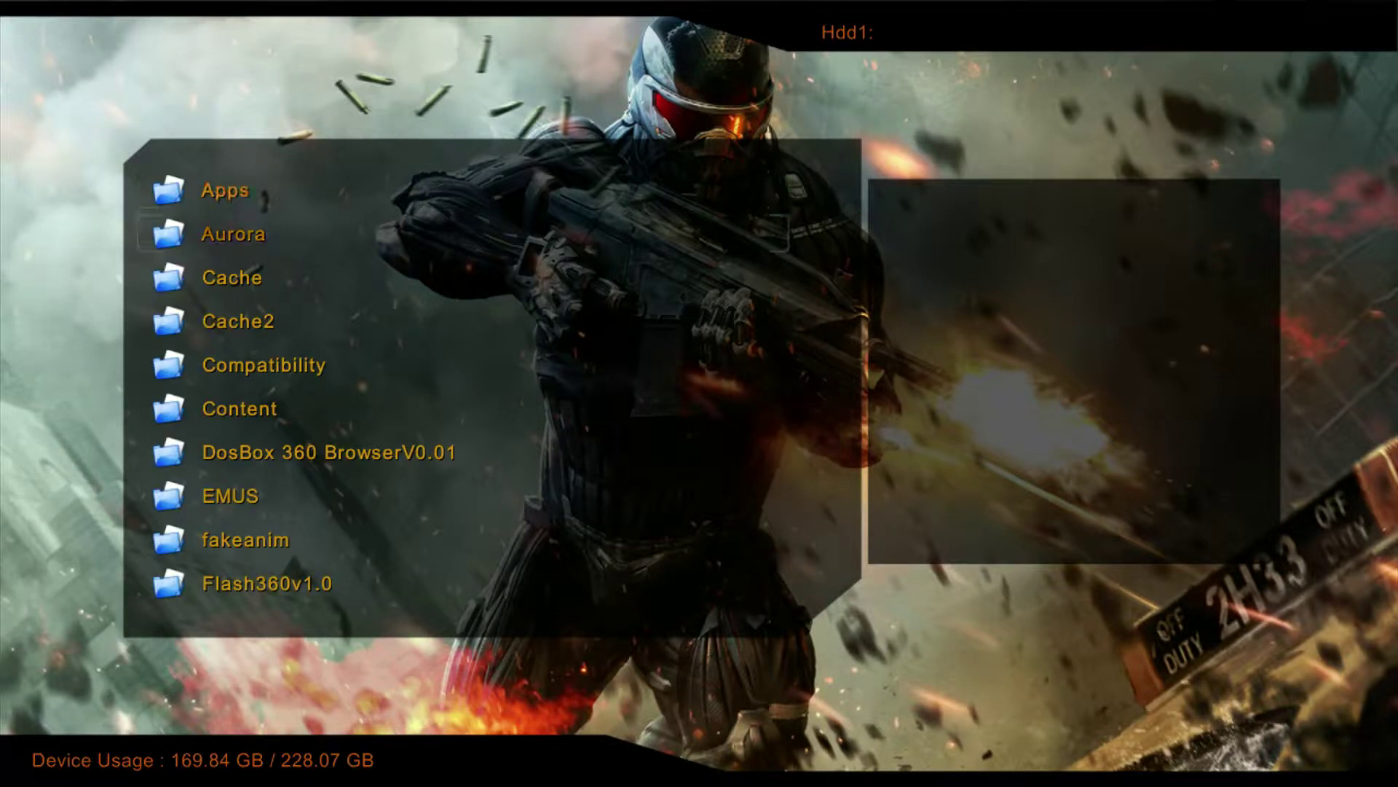
{"action": "key", "text": "y"}
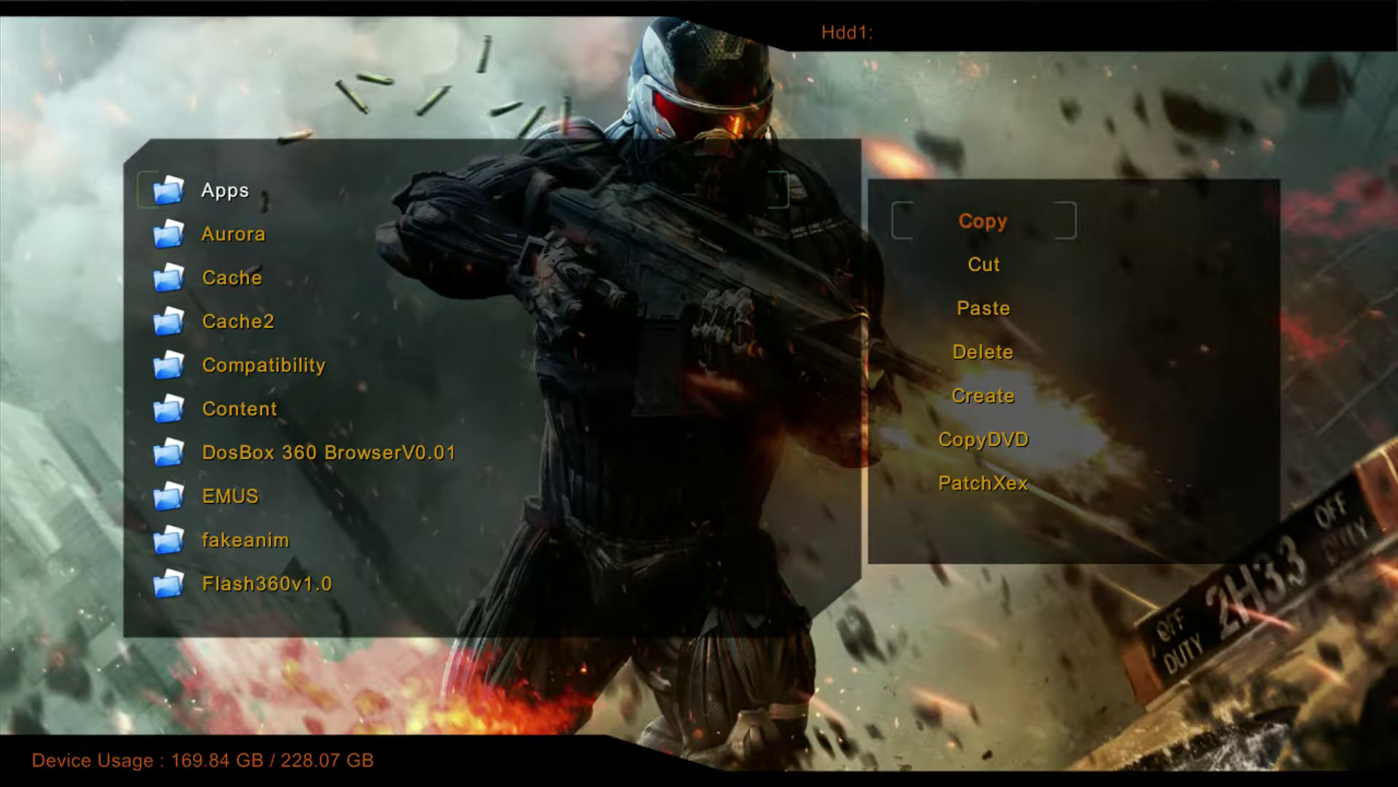
{"action": "key", "text": "Down"}
{"action": "key", "text": "Down"}
{"action": "key", "text": "Up"}
{"action": "key", "text": "Up"}
{"action": "key", "text": "Escape"}
Step: Check the Paste operation for the Hdd1 root from the fakeanim folder, then close the file operations
{"action": "key", "text": "Down"}
{"action": "key", "text": "Down"}
{"action": "key", "text": "Down"}
{"action": "key", "text": "Down"}
{"action": "key", "text": "Down"}
{"action": "key", "text": "Down"}
{"action": "key", "text": "Down"}
{"action": "key", "text": "Down"}
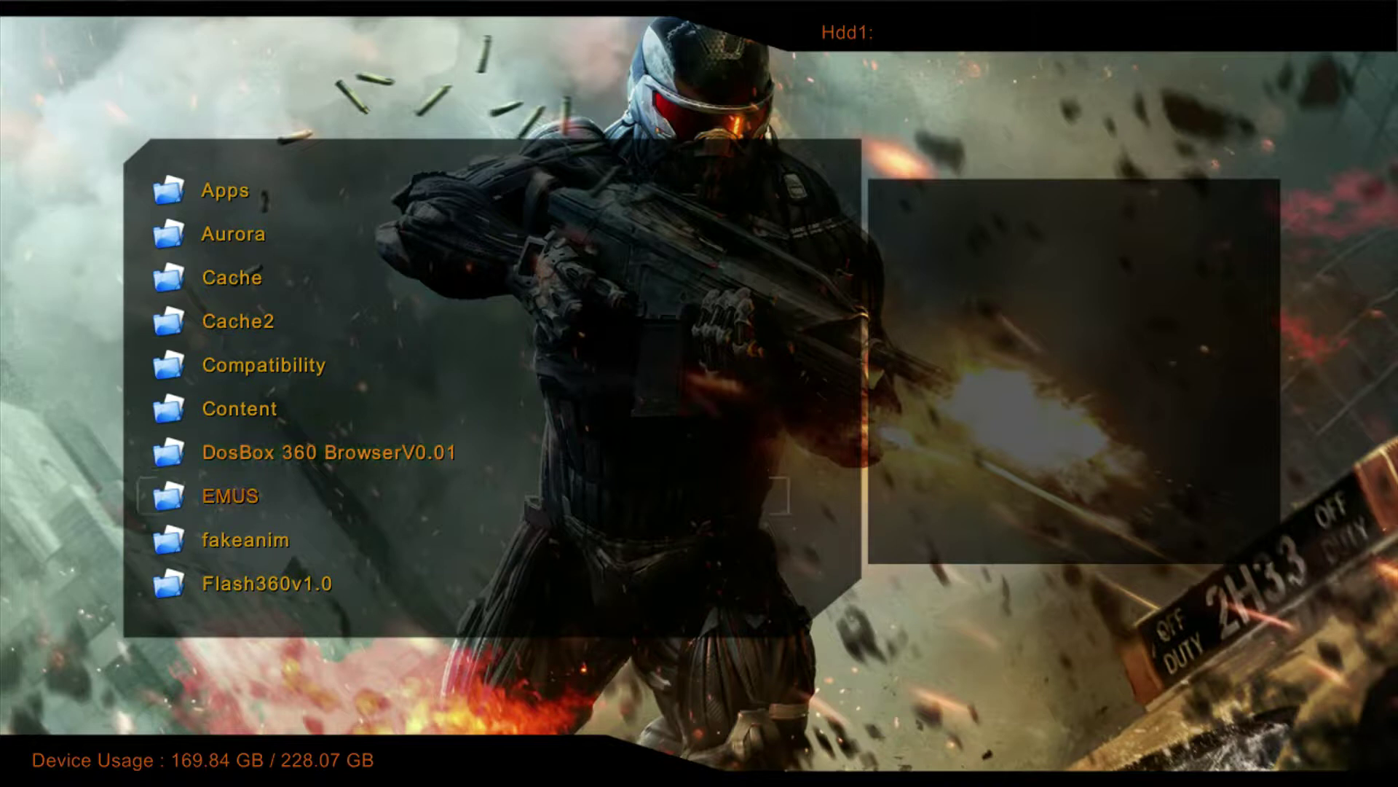
{"action": "key", "text": "y"}
{"action": "key", "text": "Down"}
{"action": "key", "text": "Down"}
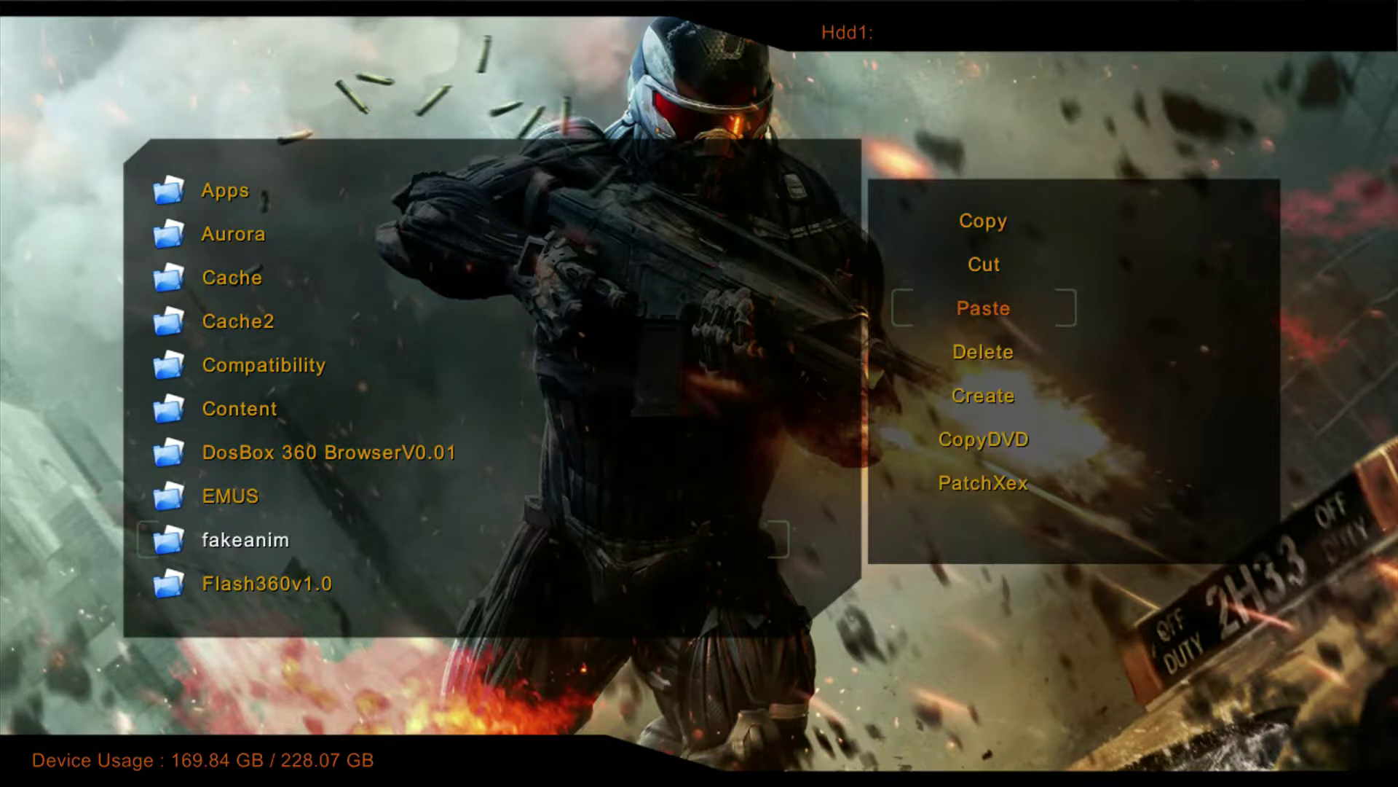
{"action": "key", "text": "Escape"}
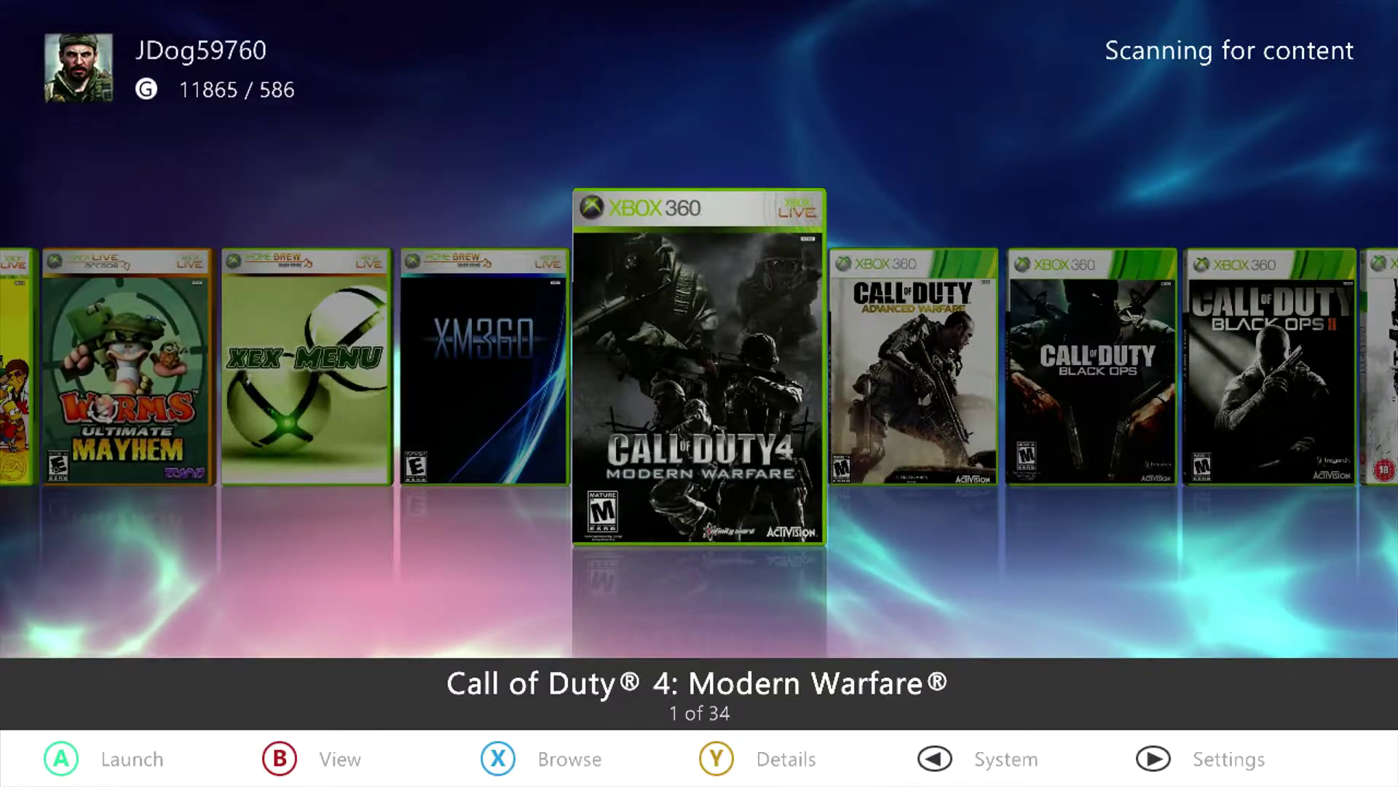
Step: Open Aurora's settings and review the Title Updates options on the Content page
{"action": "key", "text": "Return"}
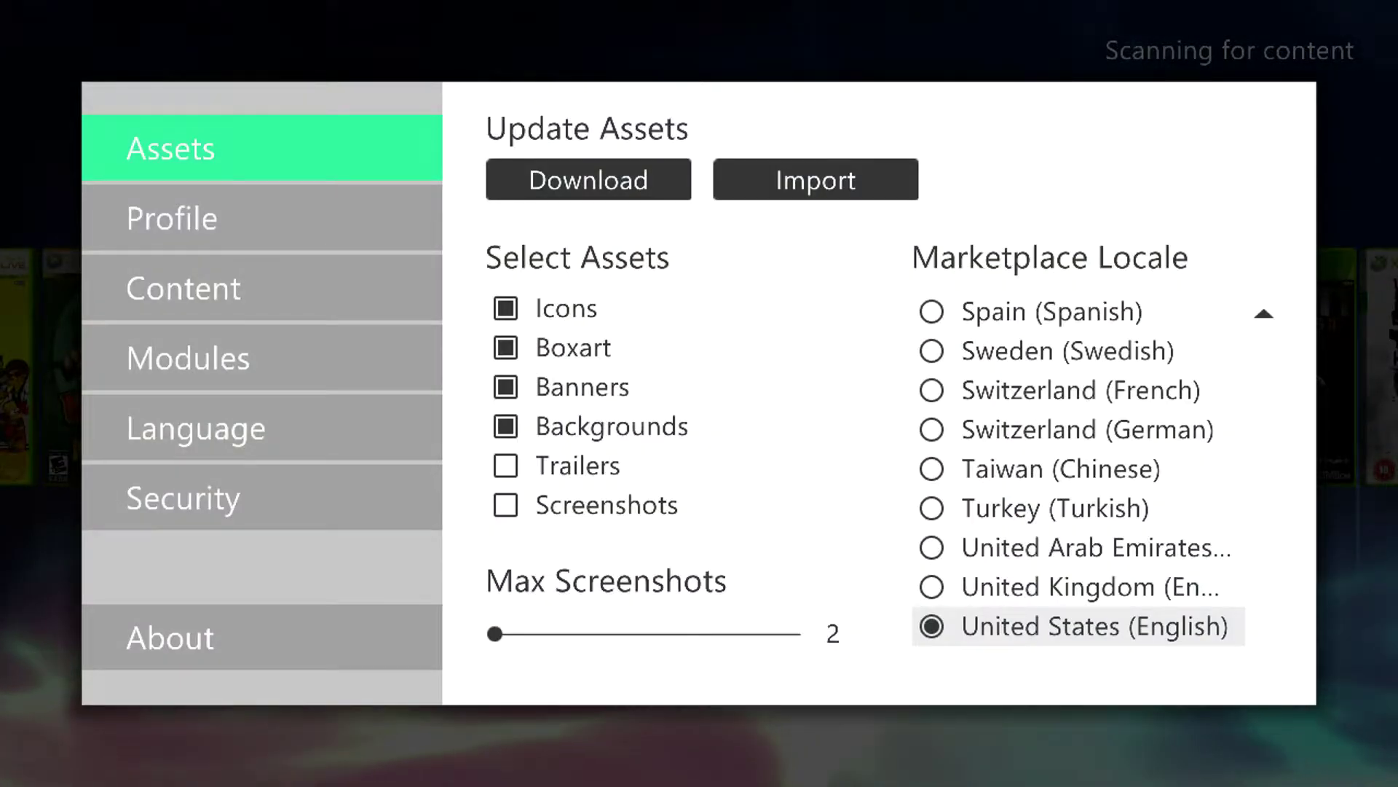
{"action": "key", "text": "Escape"}
{"action": "key", "text": "Right"}
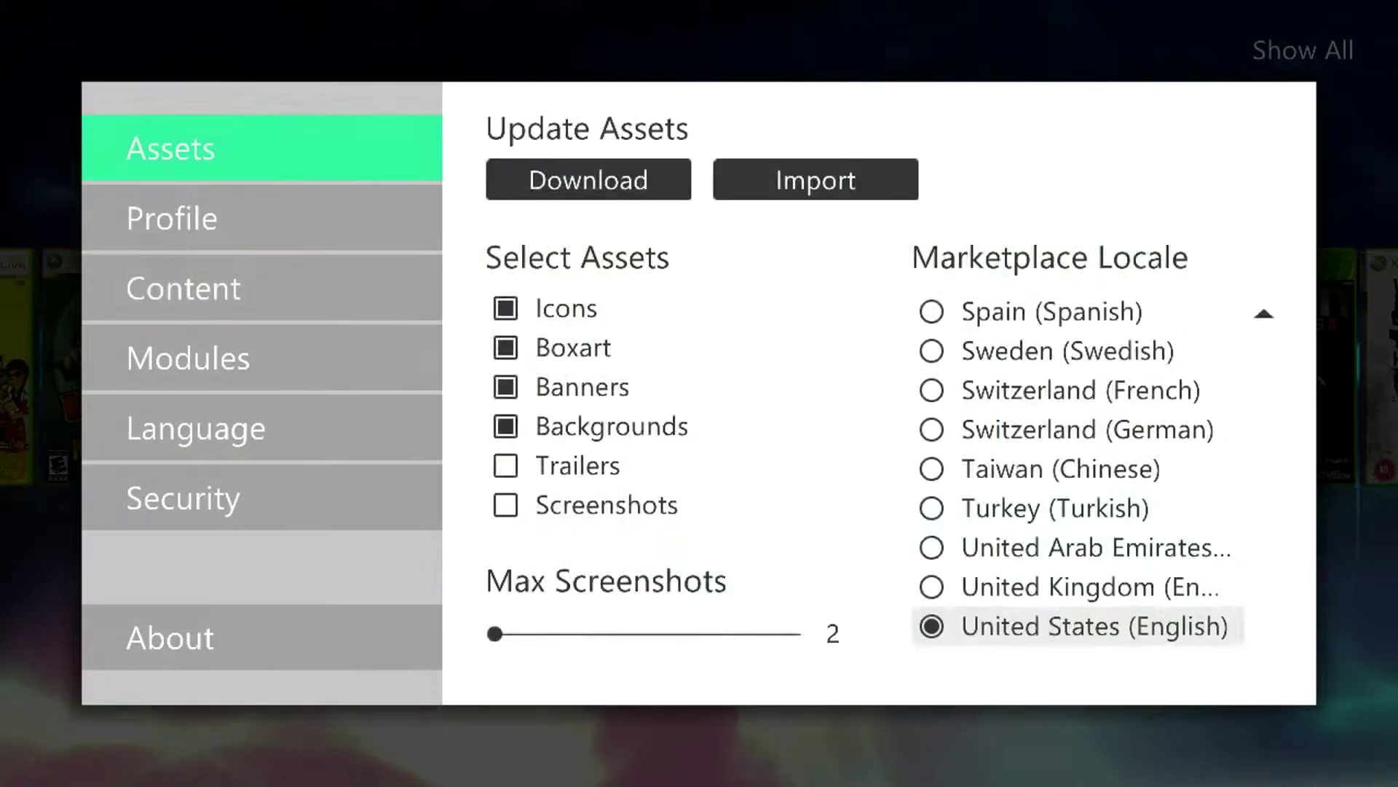
{"action": "key", "text": "Down"}
{"action": "key", "text": "Down"}
{"action": "key", "text": "Right"}
{"action": "key", "text": "Right"}
{"action": "key", "text": "Left"}
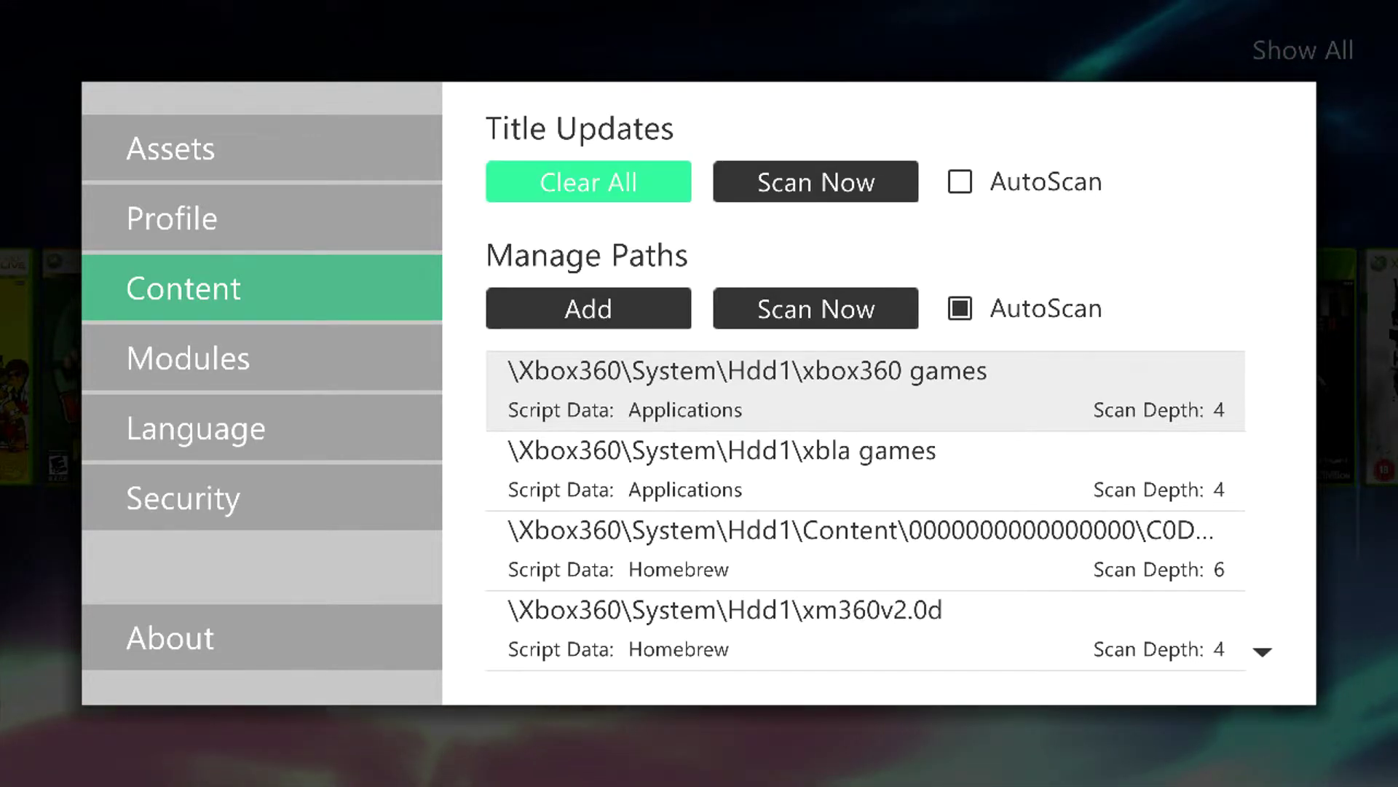
{"action": "key", "text": "Right"}
Step: Examine the Manage Paths options for adding and scanning game folders in the Content settings
{"action": "key", "text": "Right"}
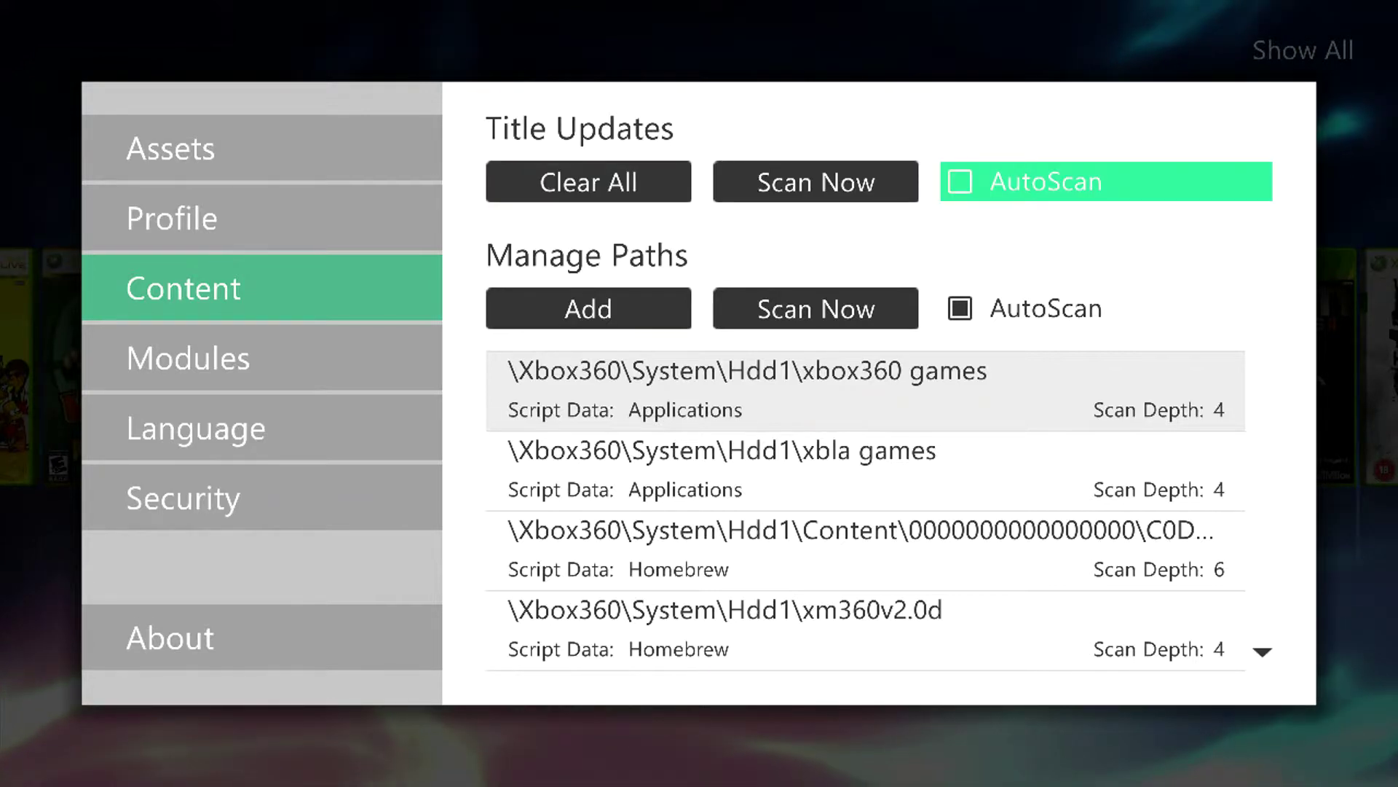
{"action": "key", "text": "Left"}
{"action": "key", "text": "Left"}
{"action": "key", "text": "Right"}
{"action": "key", "text": "Right"}
{"action": "key", "text": "Down"}
{"action": "key", "text": "Left"}
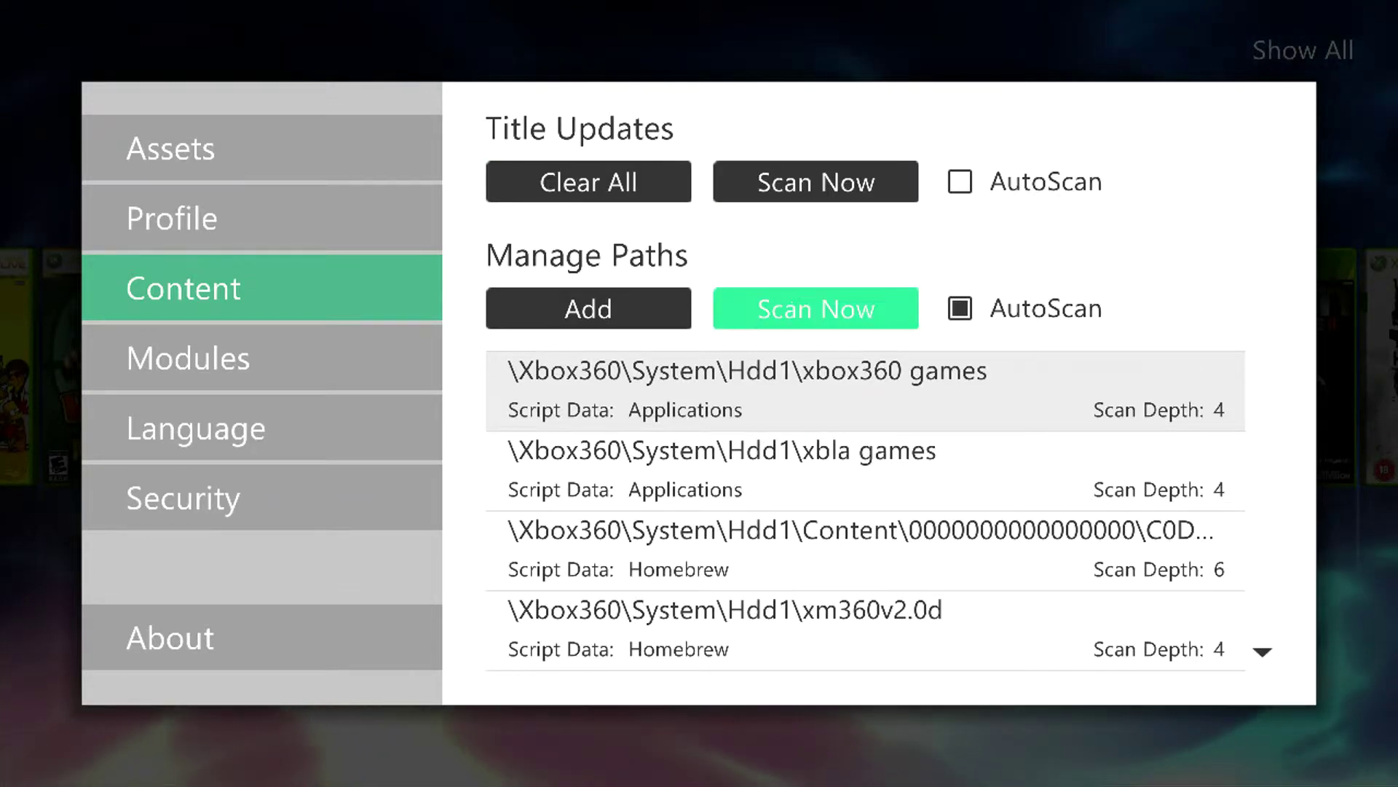
{"action": "key", "text": "Left"}
{"action": "key", "text": "Left"}
{"action": "key", "text": "Down"}
Step: Review the Unity Connection options in the Profile settings: Enabled, Username, API key request and API key field
{"action": "key", "text": "Right"}
{"action": "key", "text": "Left"}
{"action": "key", "text": "Up"}
{"action": "key", "text": "Up"}
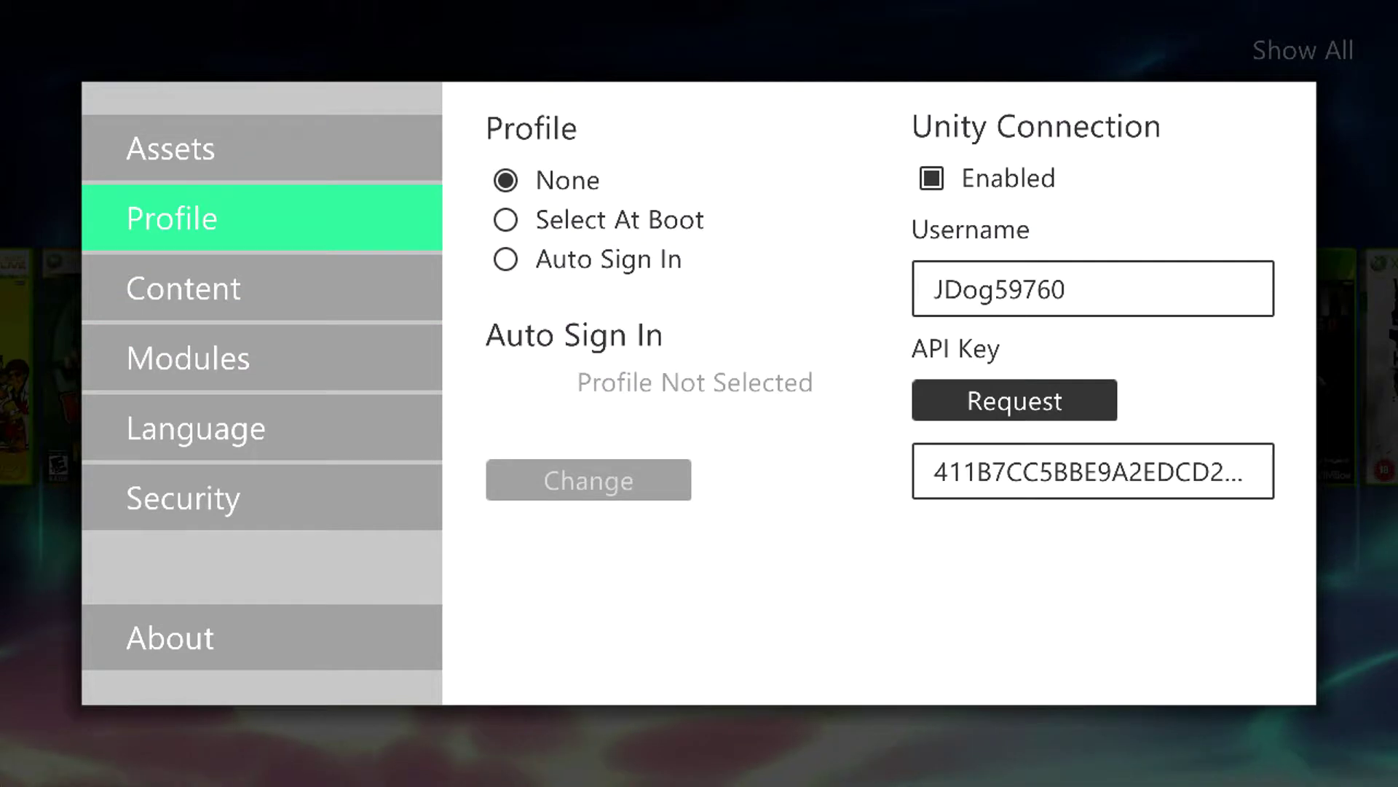
{"action": "key", "text": "Right"}
{"action": "key", "text": "Right"}
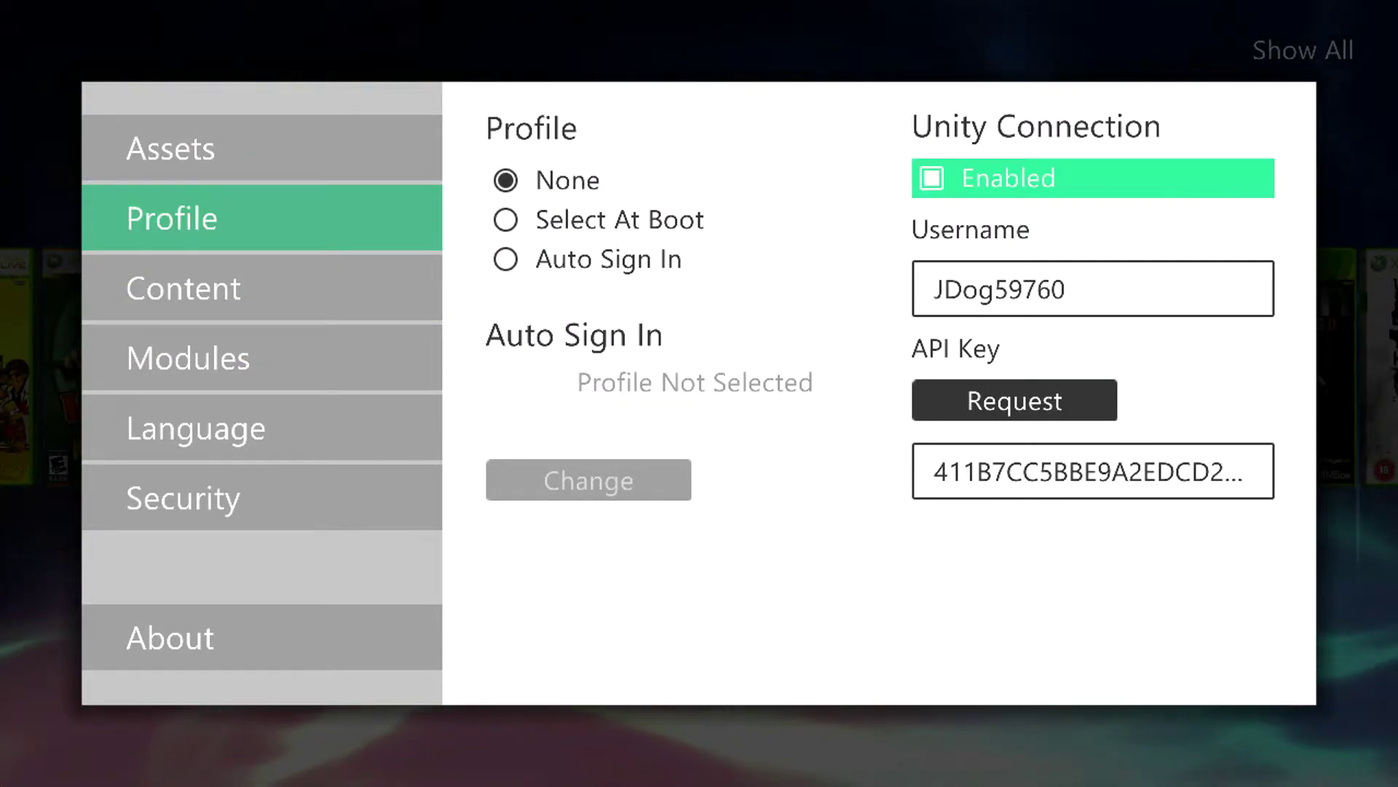
{"action": "key", "text": "Down"}
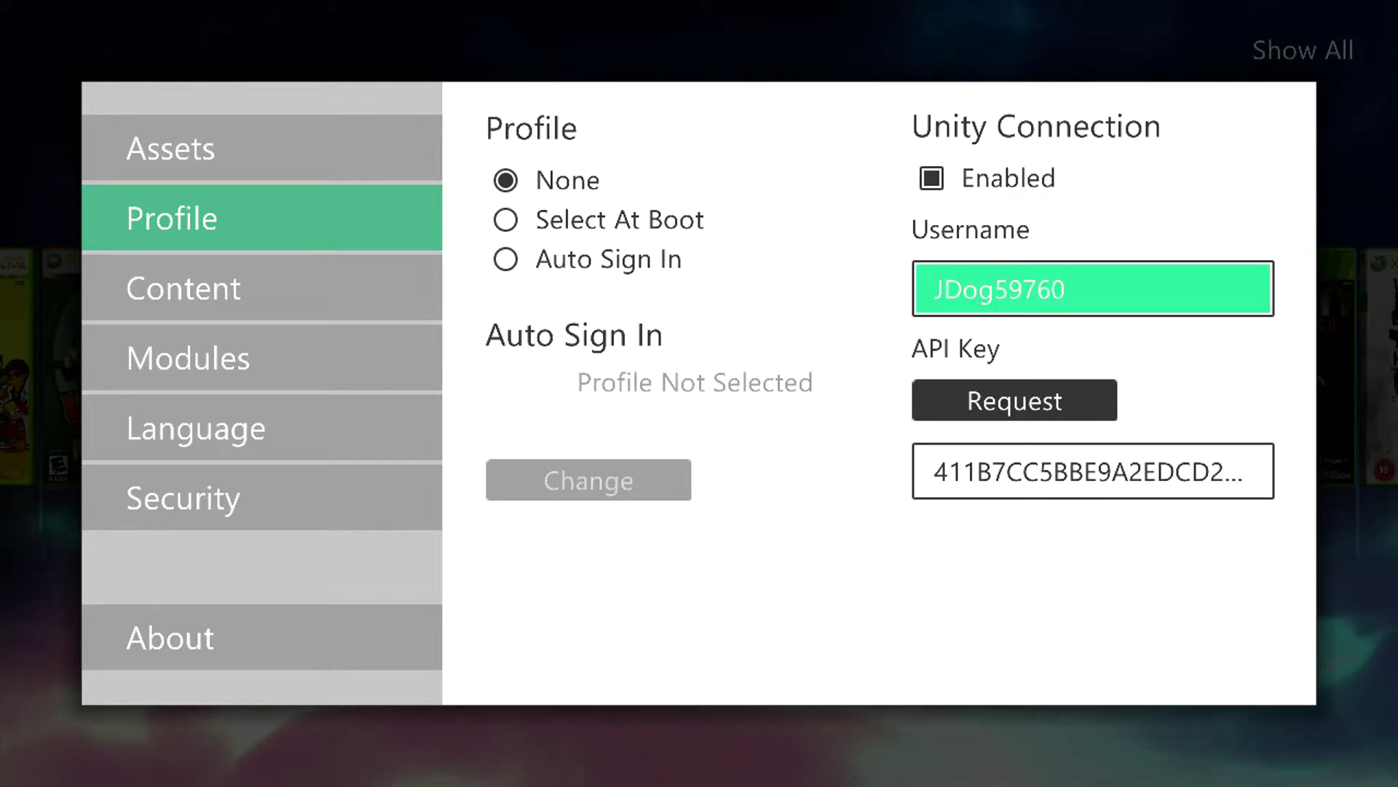
{"action": "key", "text": "Down"}
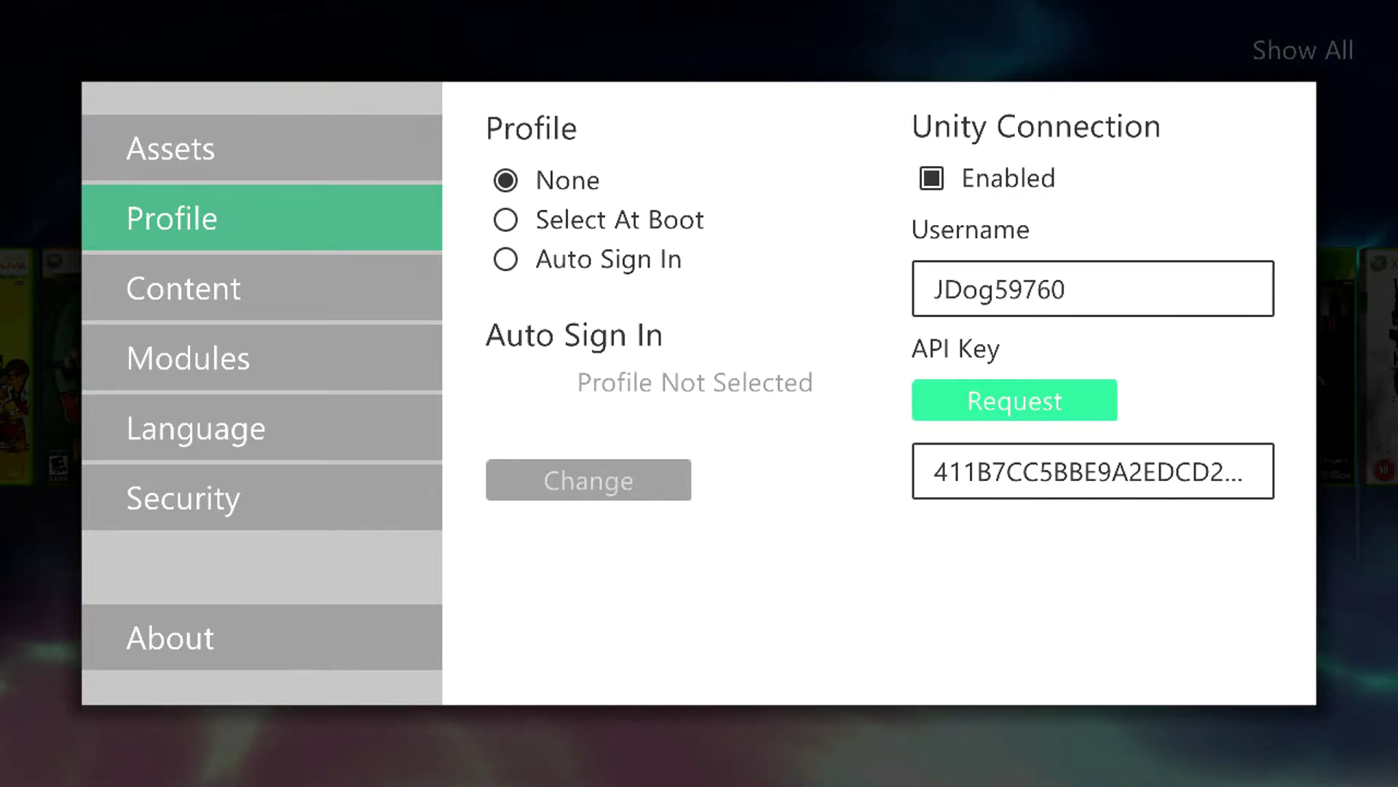
{"action": "key", "text": "Down"}
{"action": "key", "text": "Up"}
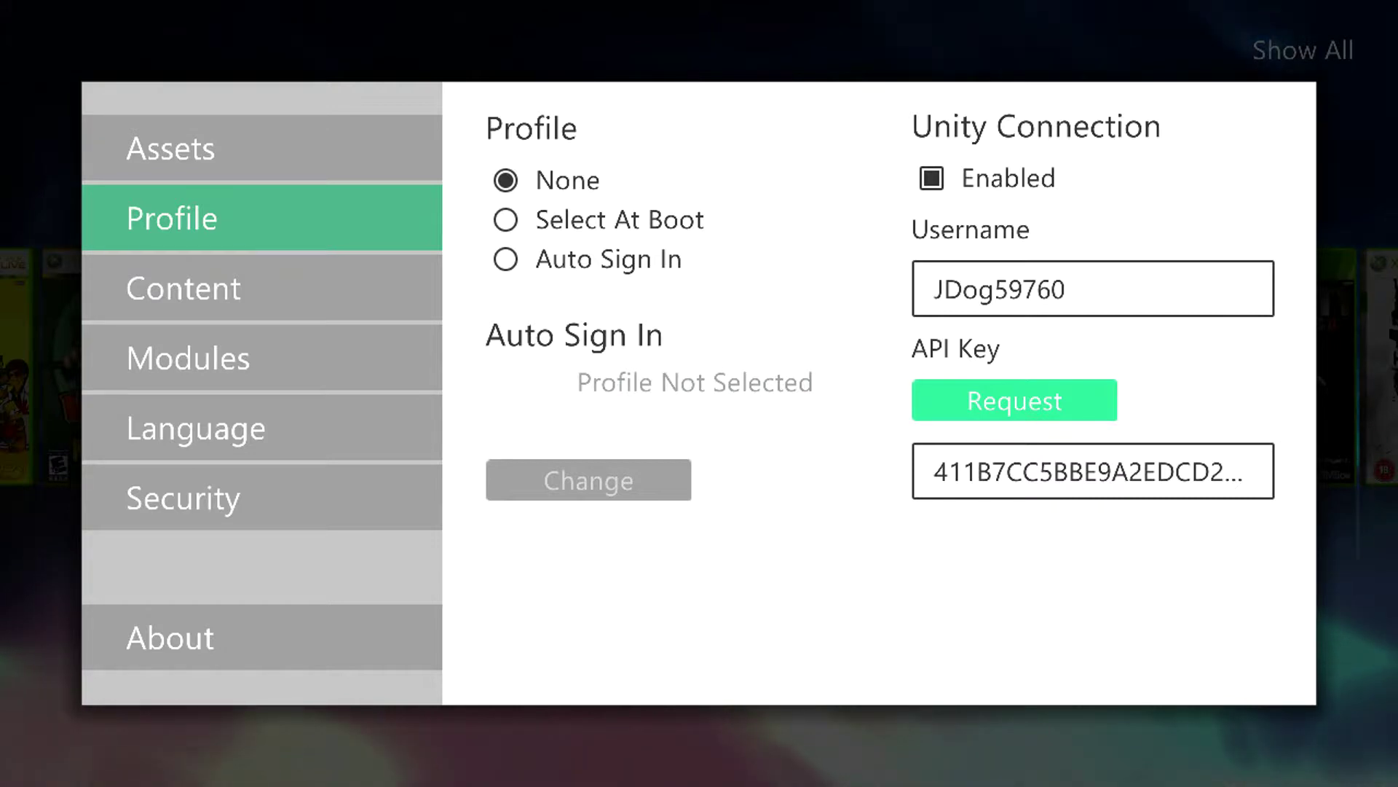
{"action": "key", "text": "Down"}
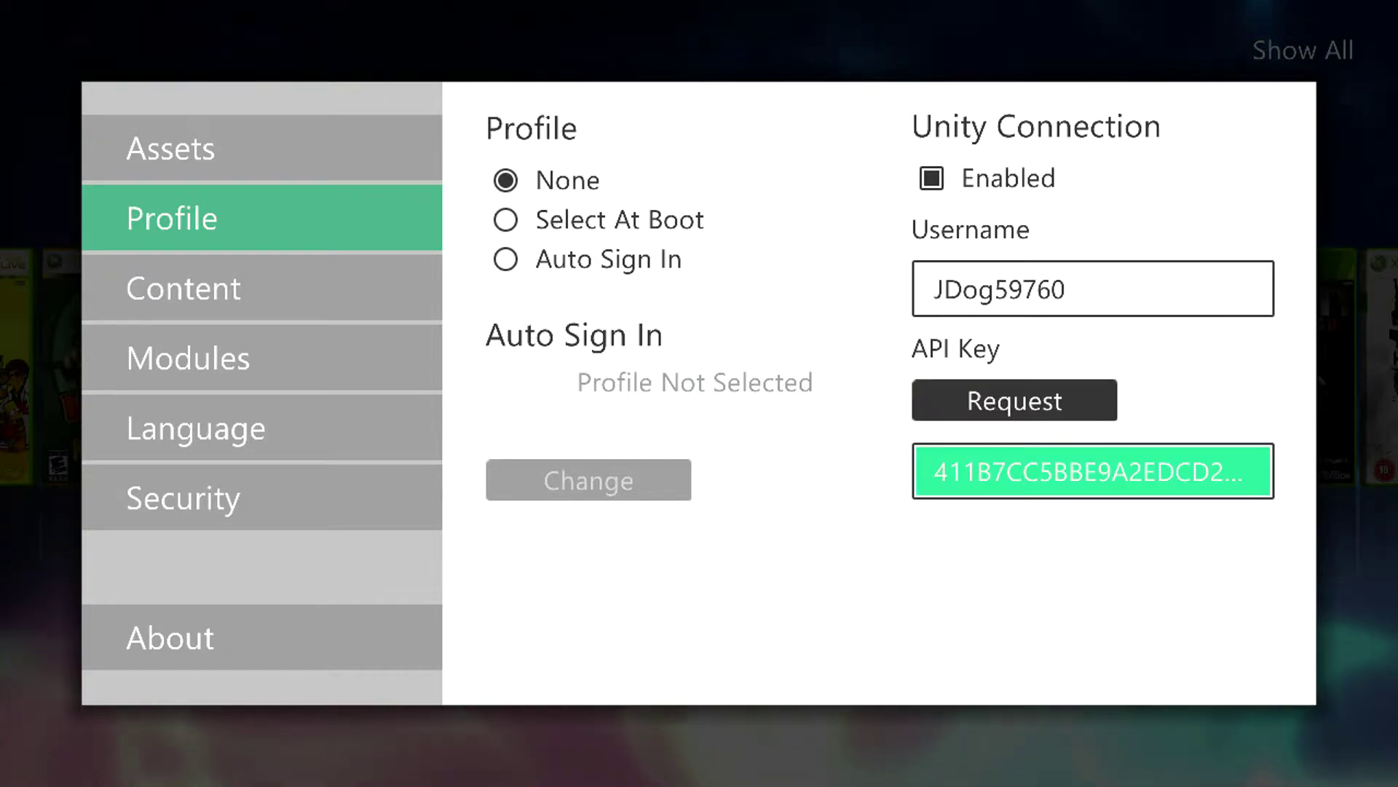
{"action": "key", "text": "Up"}
{"action": "key", "text": "Up"}
{"action": "key", "text": "Up"}
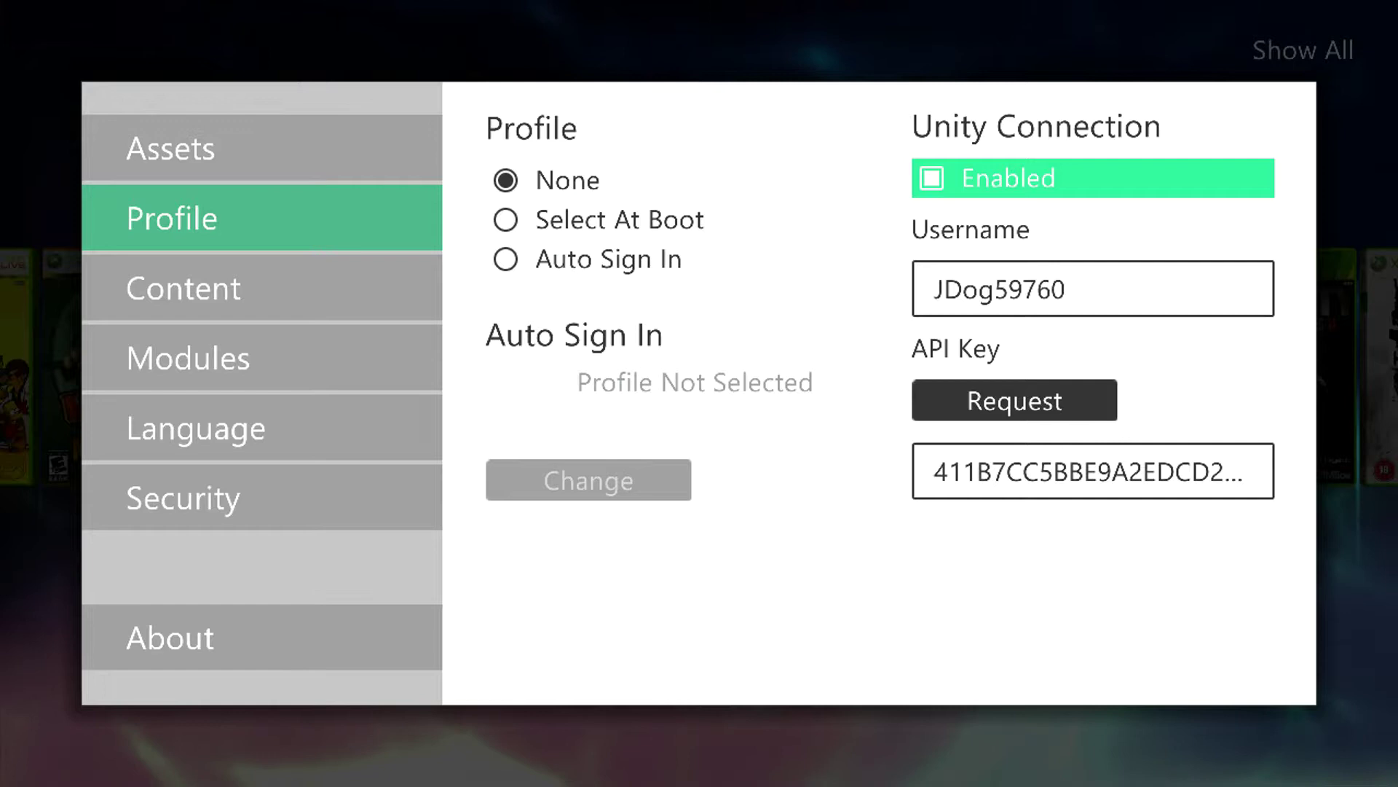
Step: Check the remaining settings pages below Profile, return to Content, and close the settings
{"action": "key", "text": "Left"}
{"action": "key", "text": "Left"}
{"action": "key", "text": "Down"}
{"action": "key", "text": "Down"}
{"action": "key", "text": "Down"}
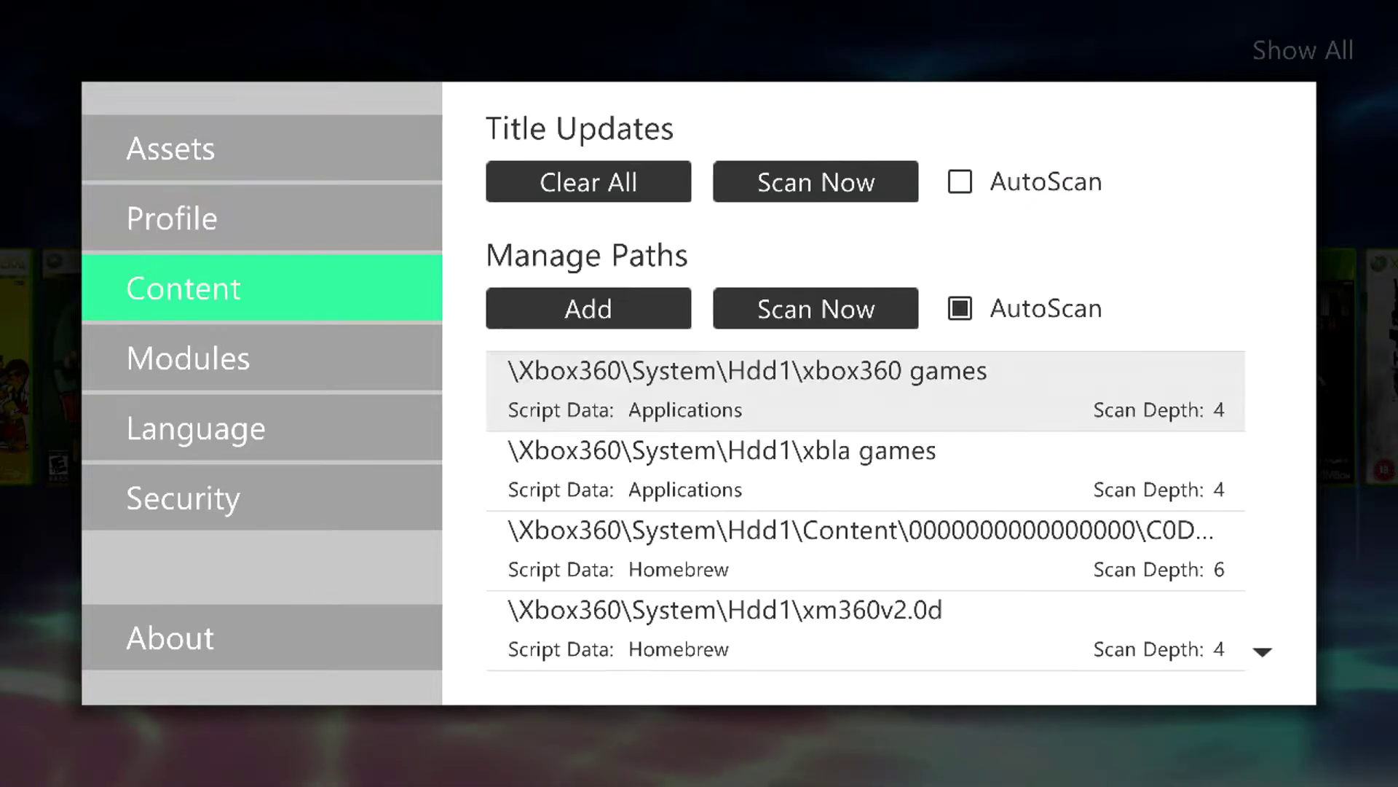
{"action": "key", "text": "Down"}
{"action": "key", "text": "Up"}
{"action": "key", "text": "Up"}
{"action": "key", "text": "Up"}
{"action": "key", "text": "Up"}
{"action": "key", "text": "Up"}
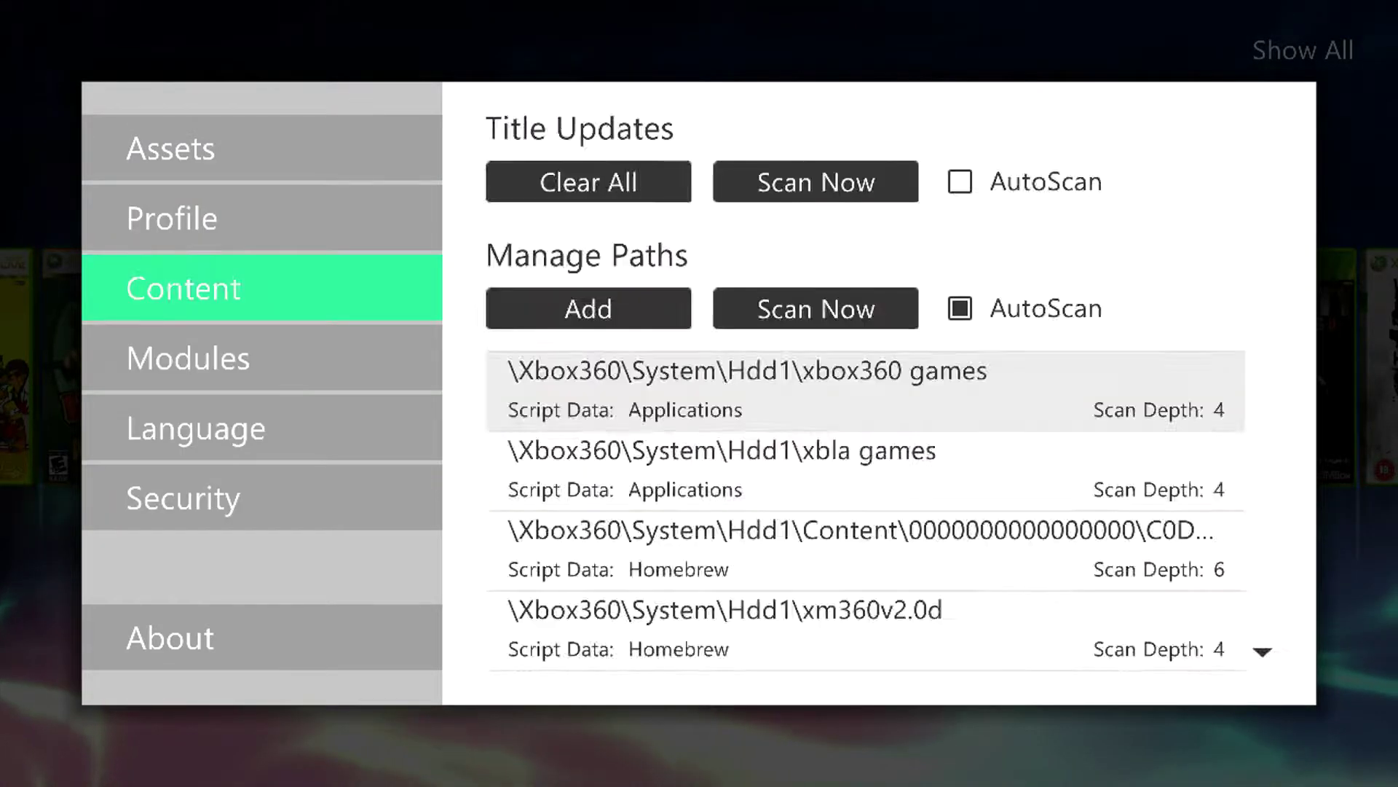
{"action": "key", "text": "Escape"}
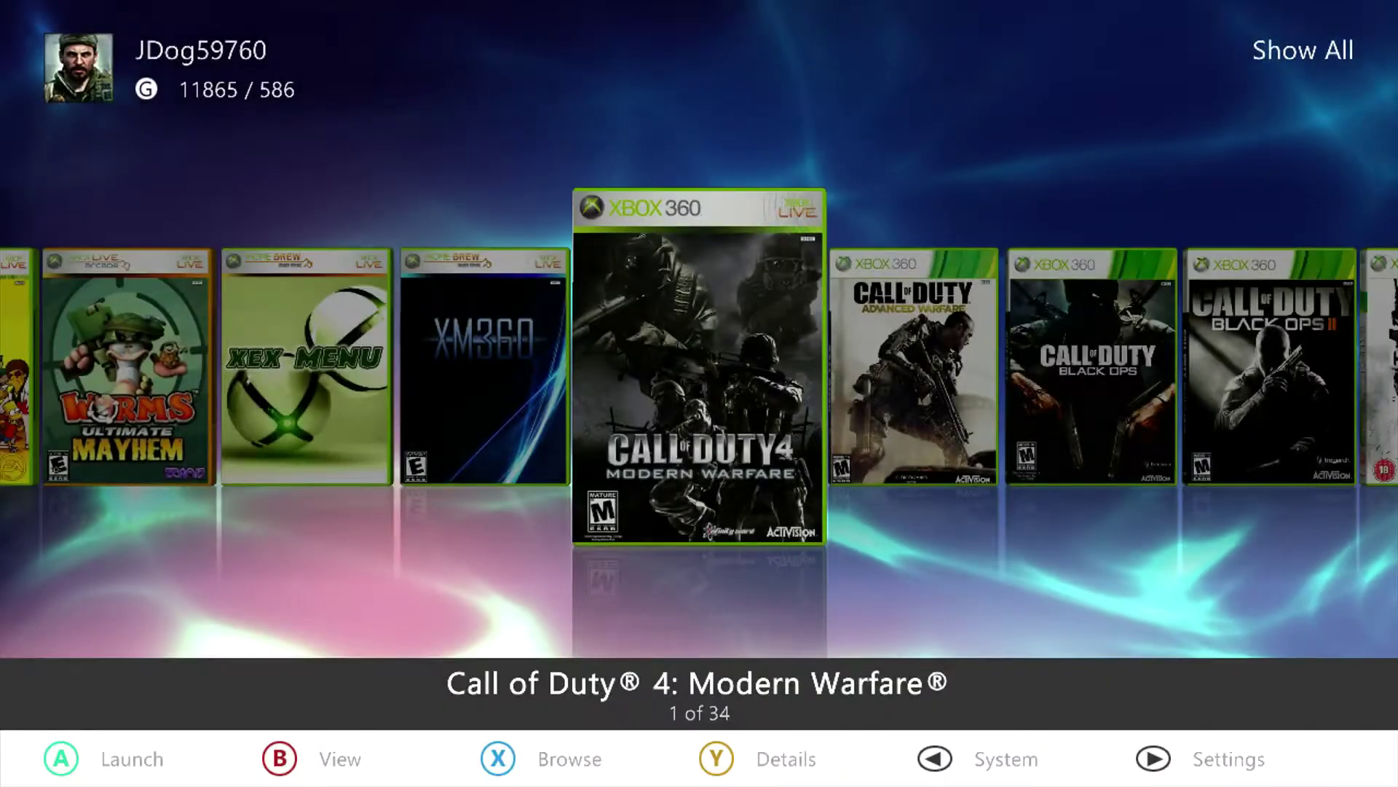
Step: Launch DashLaunch and check the Default path under the Paths options, then collapse the group
{"action": "key", "text": "Left"}
{"action": "key", "text": "Left"}
{"action": "key", "text": "Right"}
{"action": "key", "text": "Right"}
{"action": "key", "text": "Right"}
{"action": "key", "text": "Right"}
{"action": "key", "text": "Right"}
{"action": "key", "text": "Right"}
{"action": "key", "text": "Right"}
{"action": "key", "text": "Right"}
{"action": "key", "text": "Right"}
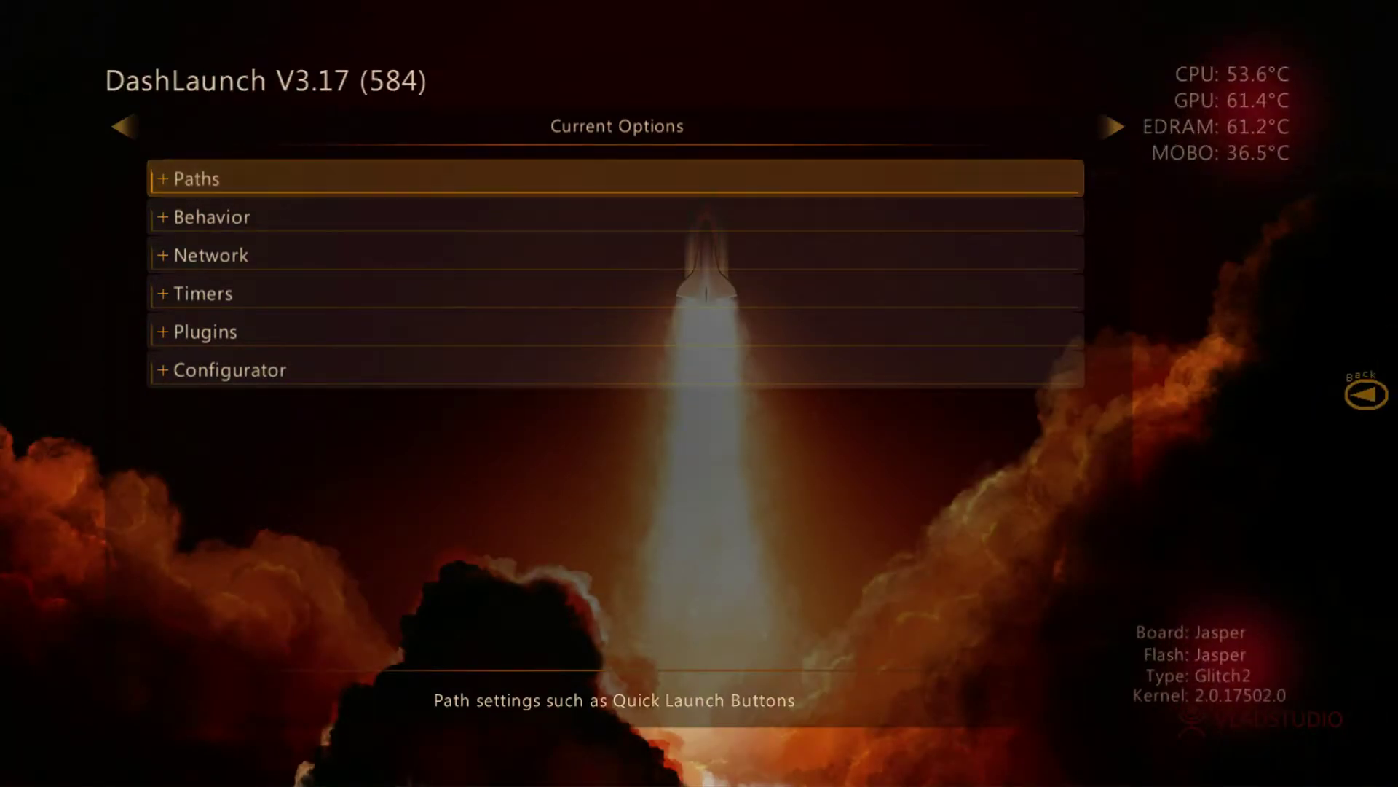
{"action": "key", "text": "Return"}
{"action": "key", "text": "Down"}
{"action": "key", "text": "Down"}
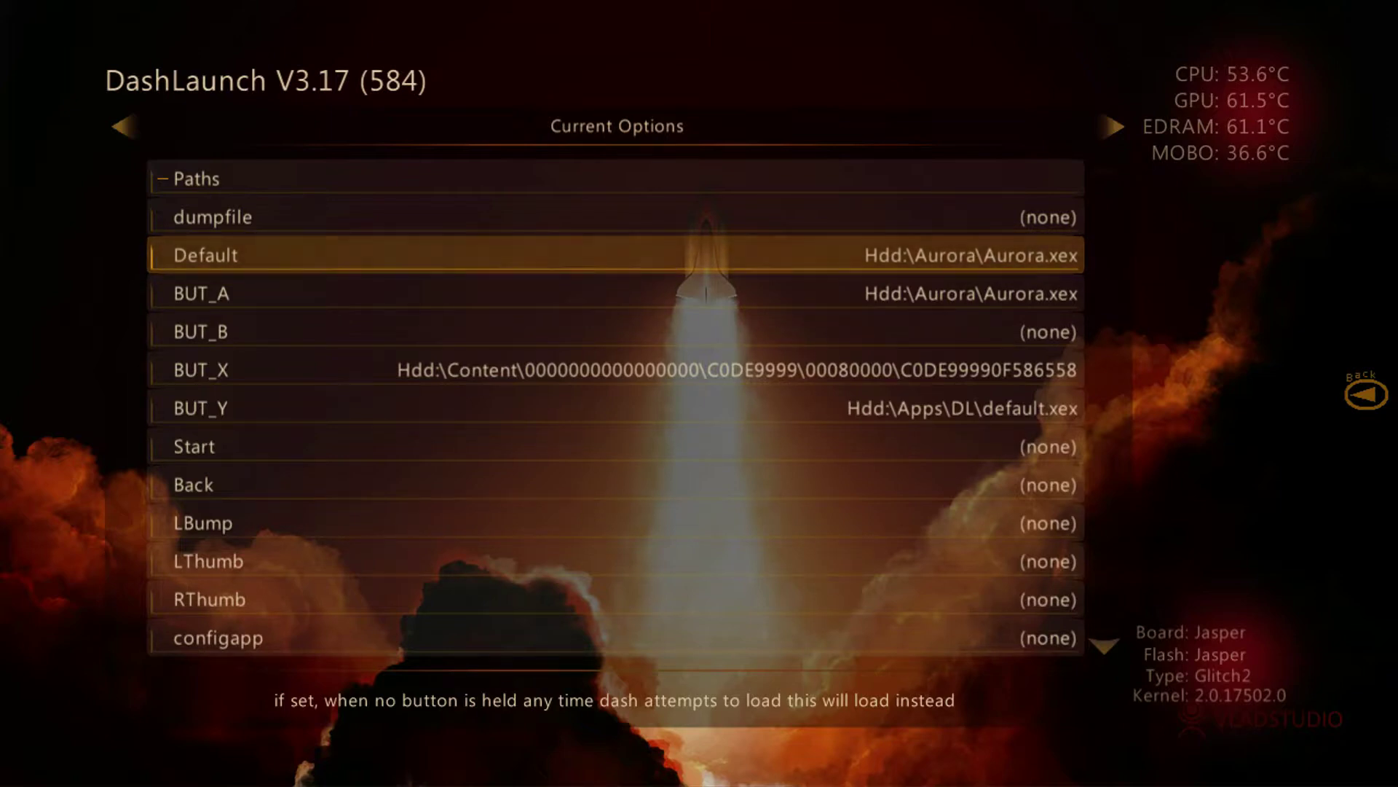
{"action": "key", "text": "Up"}
{"action": "key", "text": "Up"}
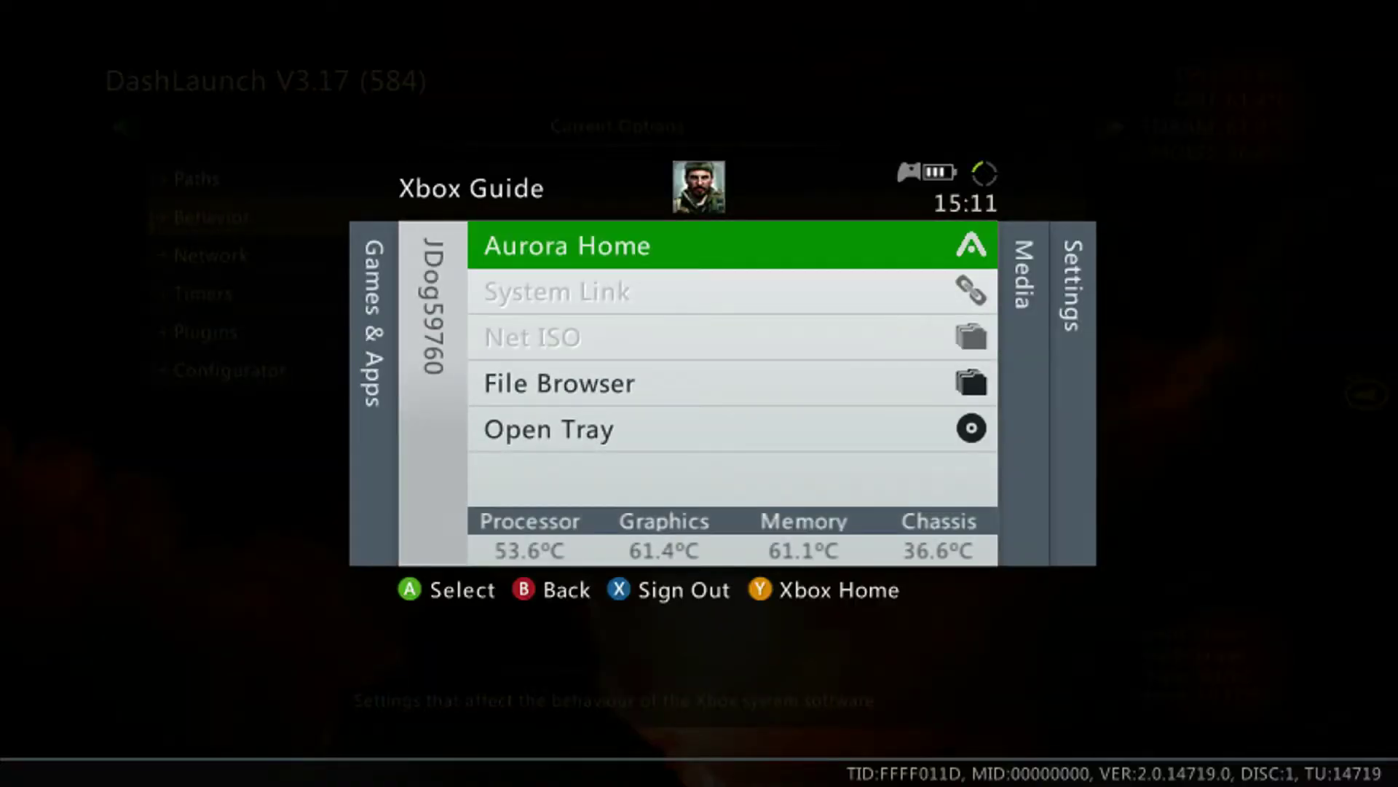
Step: Look through the Aurora entries in the Xbox Guide, including Aurora Home and File Browser, then close the guide
{"action": "key", "text": "Down"}
{"action": "key", "text": "Down"}
{"action": "key", "text": "Up"}
{"action": "key", "text": "Up"}
{"action": "key", "text": "Down"}
{"action": "key", "text": "Down"}
{"action": "key", "text": "Down"}
Step: Expand the DashLaunch Network options and examine pingpatch and the live-related settings below it
{"action": "key", "text": "Down"}
{"action": "key", "text": "Up"}
{"action": "key", "text": "Escape"}
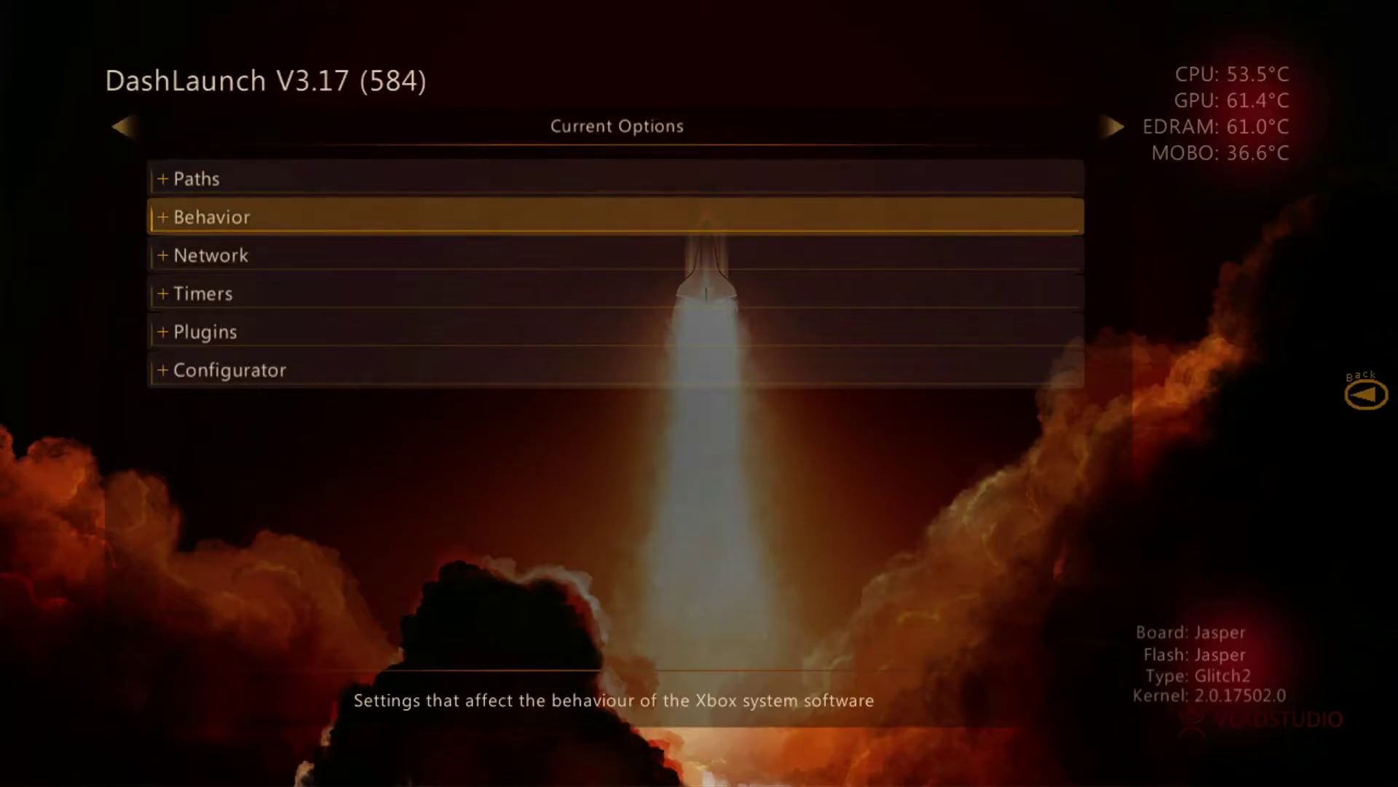
{"action": "key", "text": "Down"}
{"action": "key", "text": "Down"}
{"action": "key", "text": "Up"}
{"action": "key", "text": "Return"}
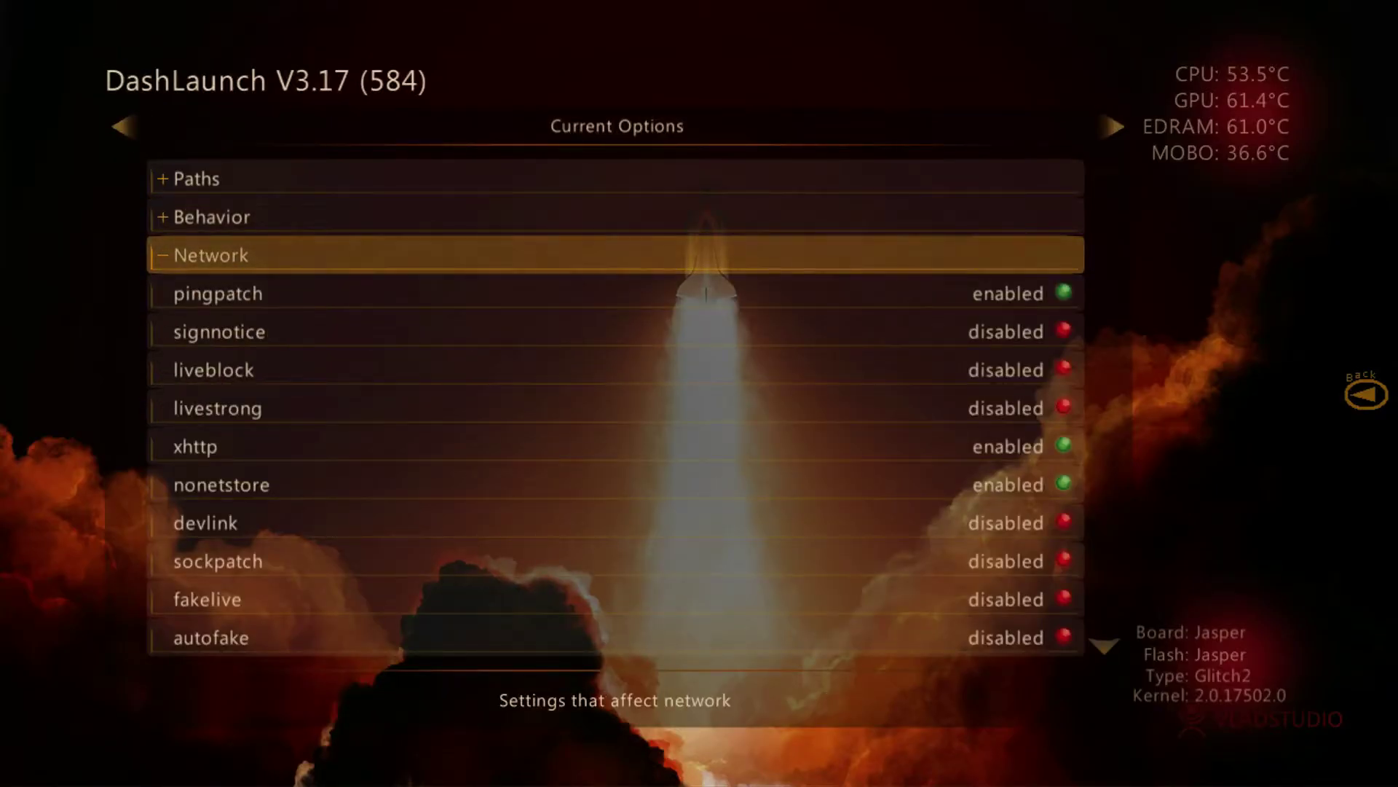
{"action": "key", "text": "Down"}
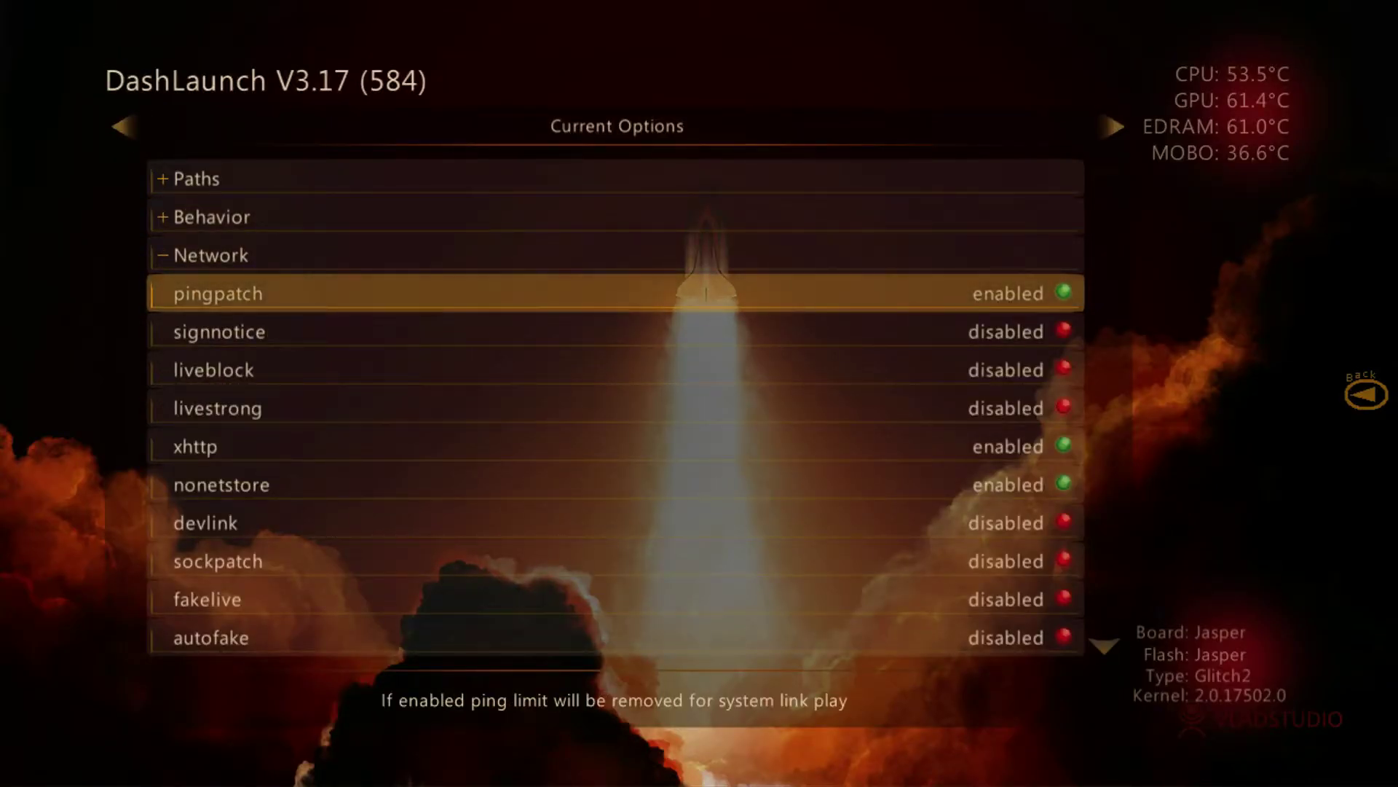
{"action": "key", "text": "Down"}
{"action": "key", "text": "Down"}
{"action": "key", "text": "Down"}
{"action": "key", "text": "Down"}
{"action": "key", "text": "Down"}
{"action": "key", "text": "Down"}
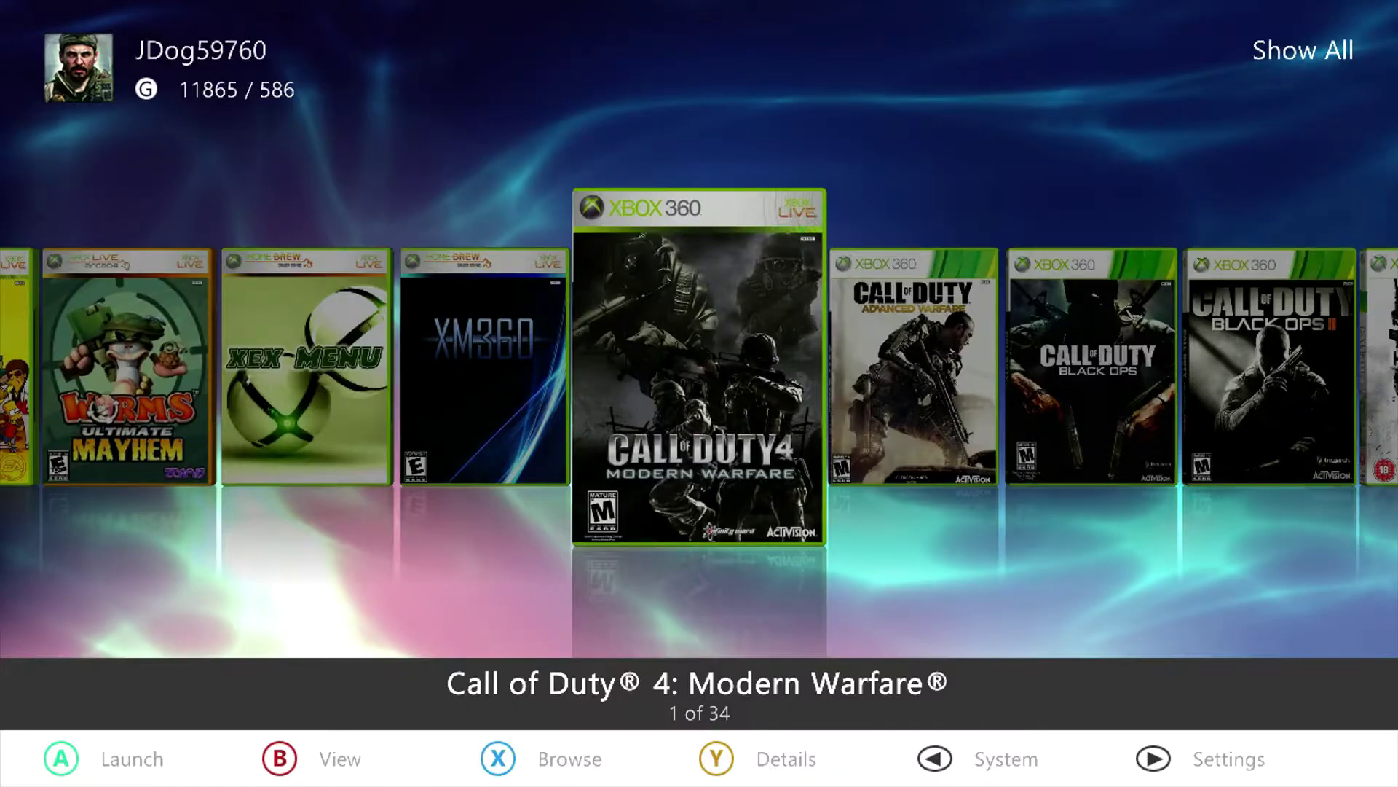
Step: Launch Call of Duty: Black Ops II from Aurora's game library and go to its multiplayer menu
{"action": "key", "text": "Right"}
{"action": "key", "text": "Right"}
{"action": "key", "text": "Right"}
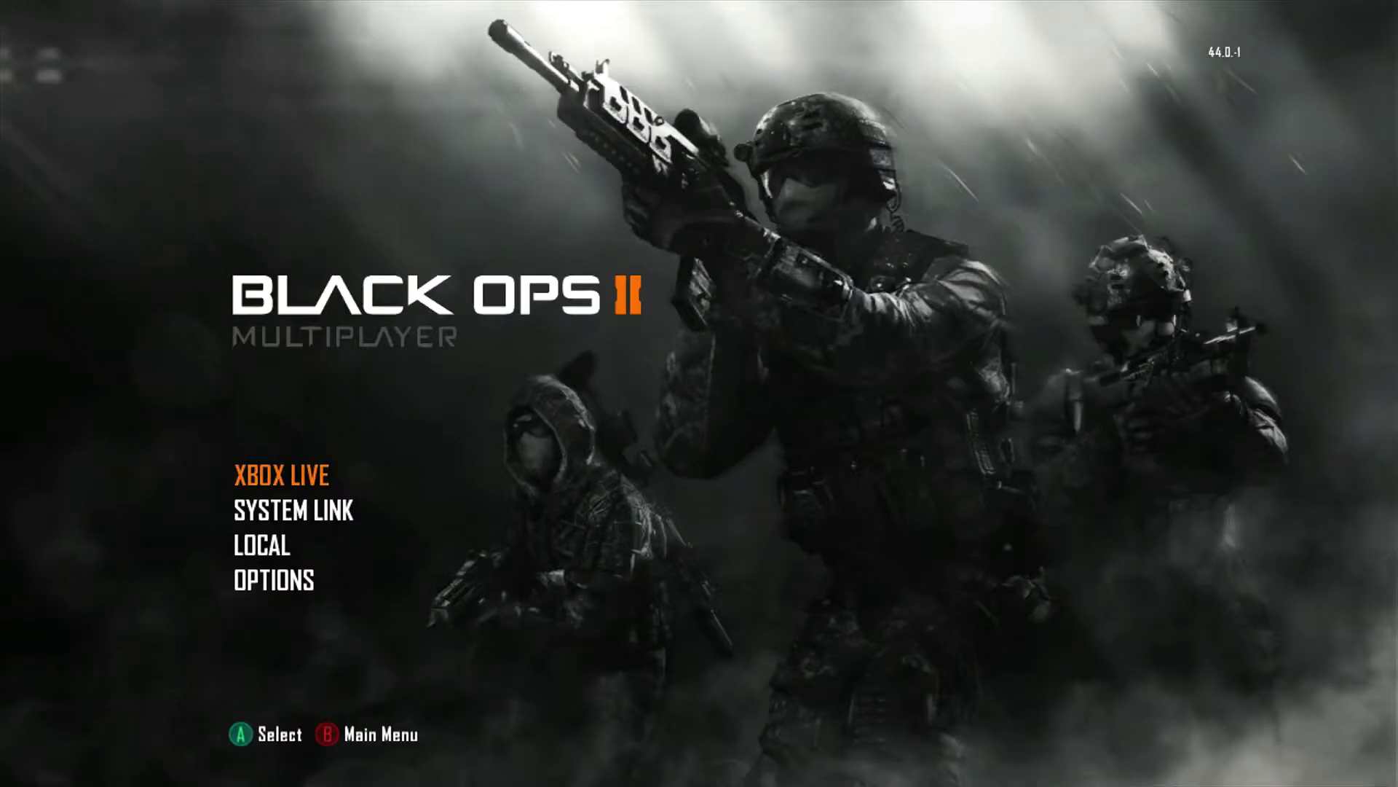
Step: Open the list of System Link games in Black Ops II multiplayer
{"action": "key", "text": "Down"}
{"action": "key", "text": "Up"}
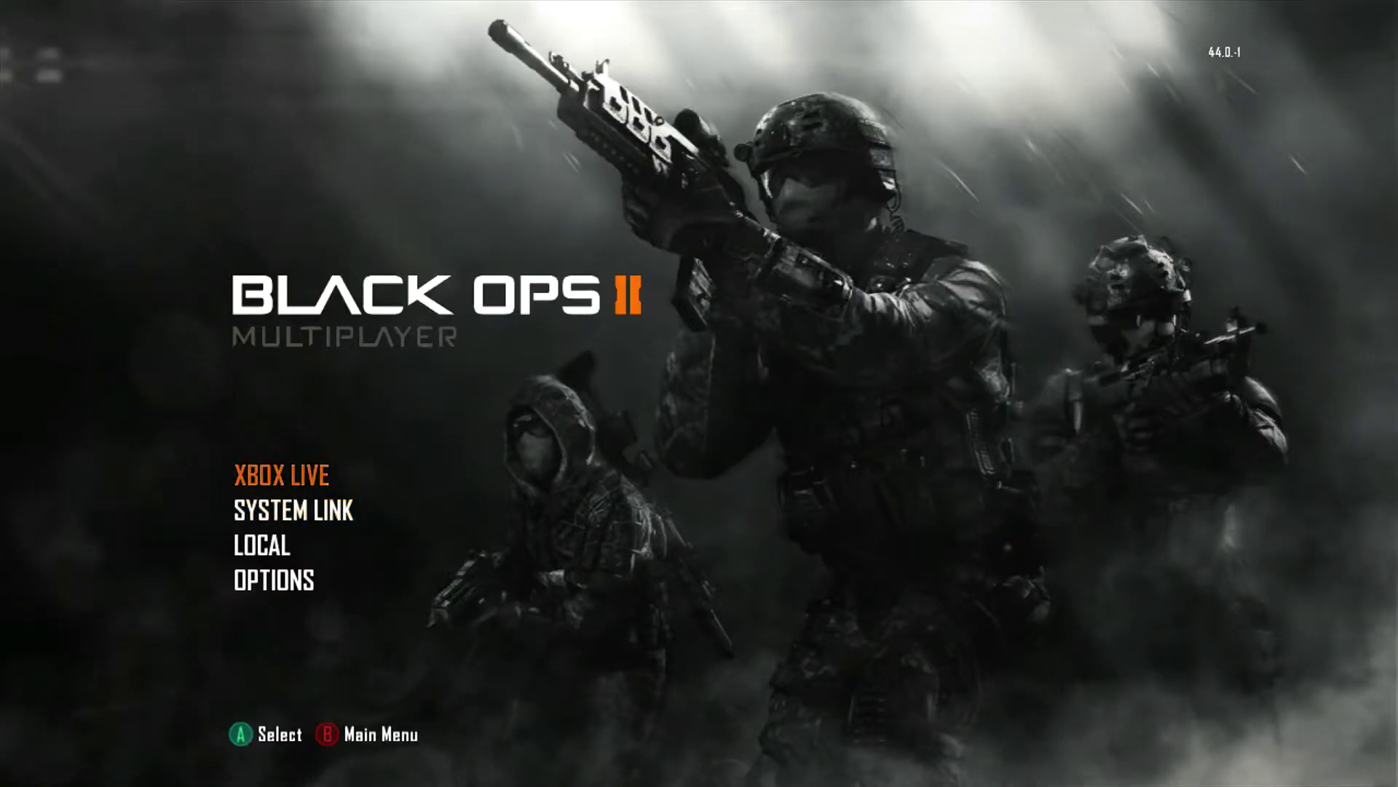
{"action": "key", "text": "Down"}
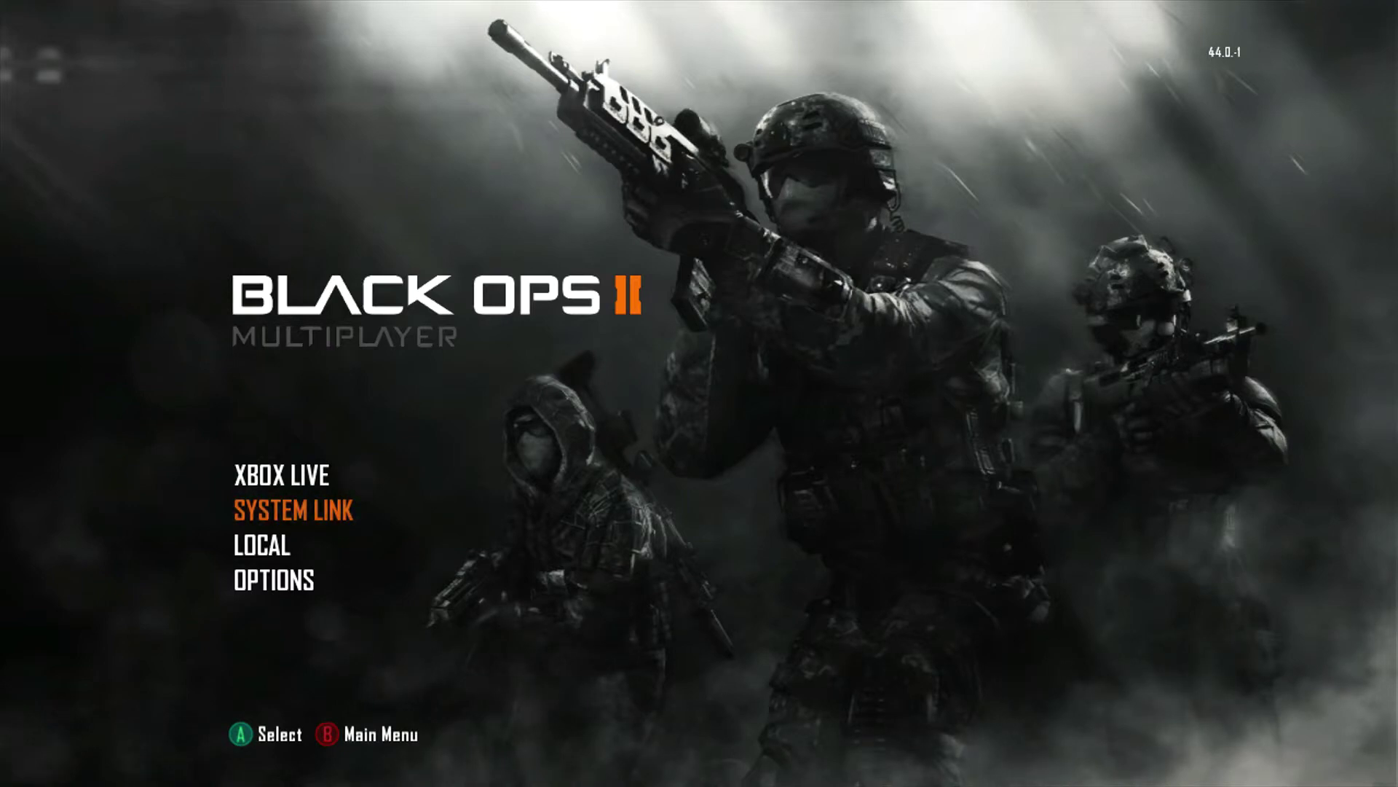
{"action": "key", "text": "Return"}
{"action": "key", "text": "Down"}
{"action": "key", "text": "Return"}
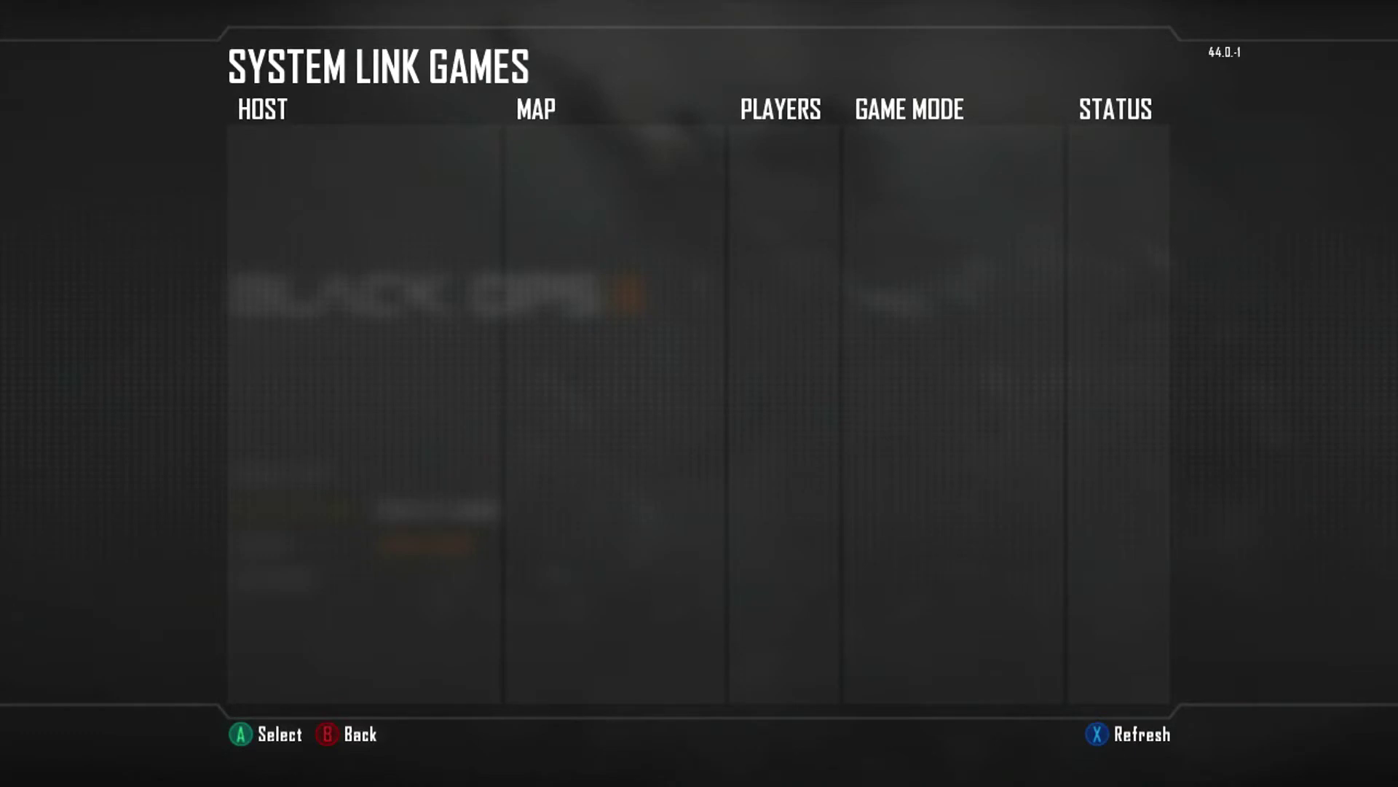
Step: Open Aurora's System Link lobby from the Xbox Guide and look through the available Call of Duty: Black Ops 2 rooms
{"action": "key", "text": "Home"}
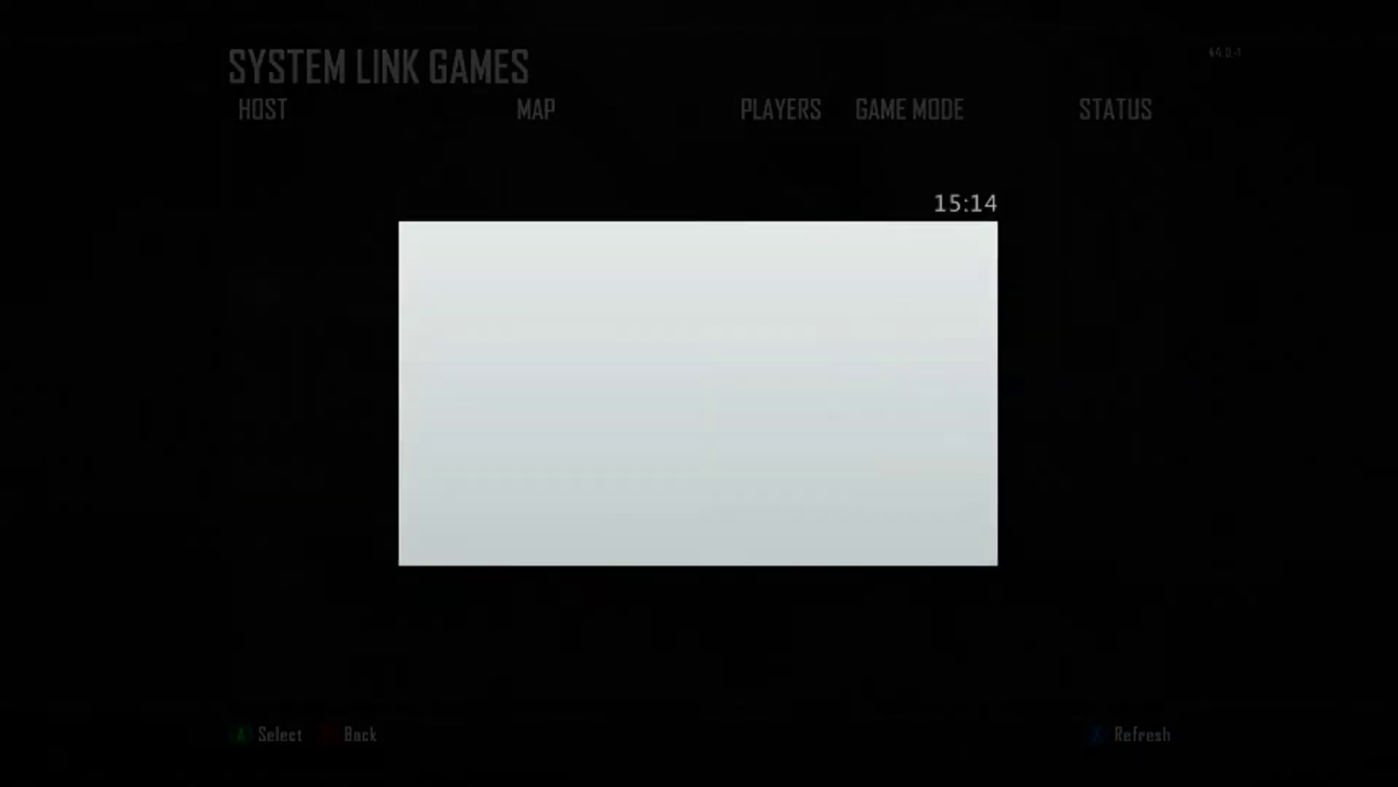
{"action": "key", "text": "Down"}
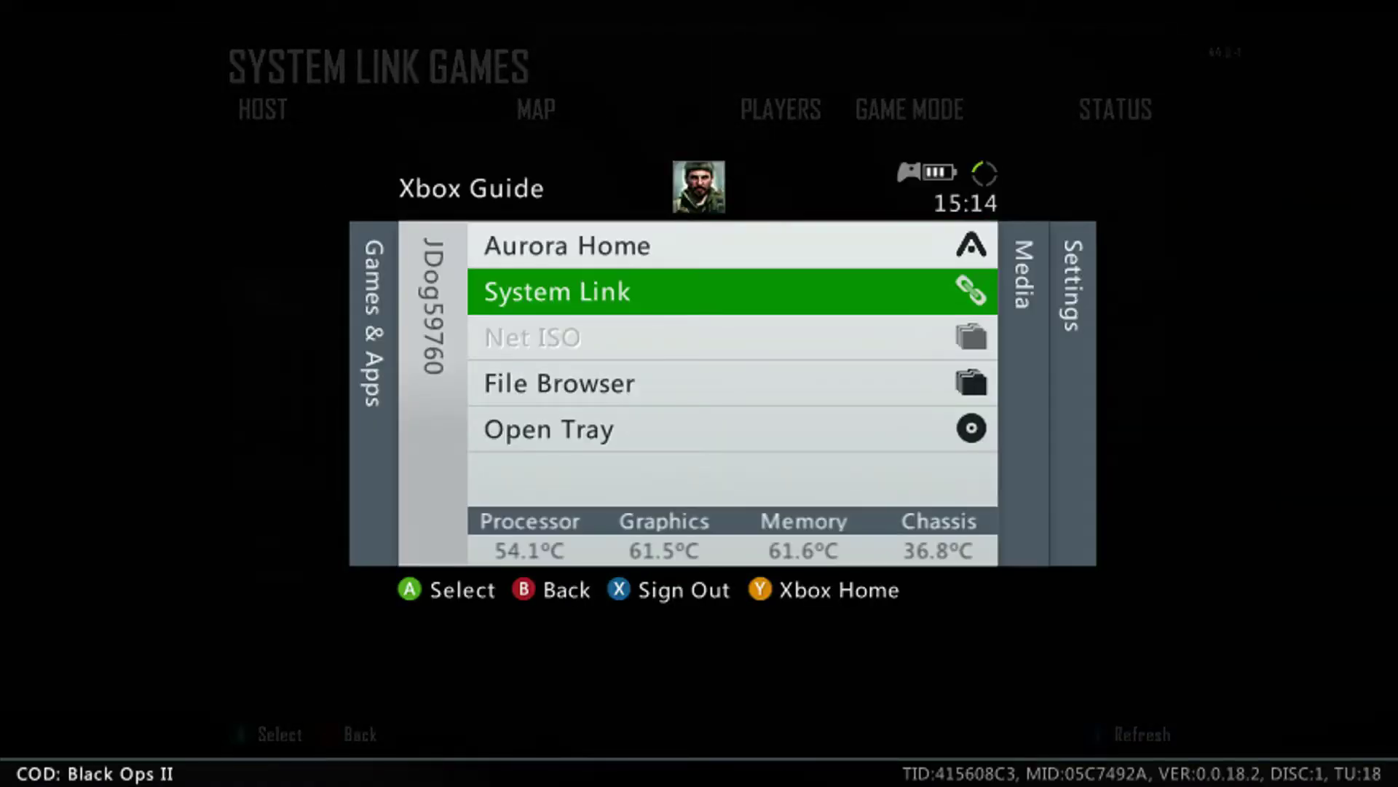
{"action": "key", "text": "Return"}
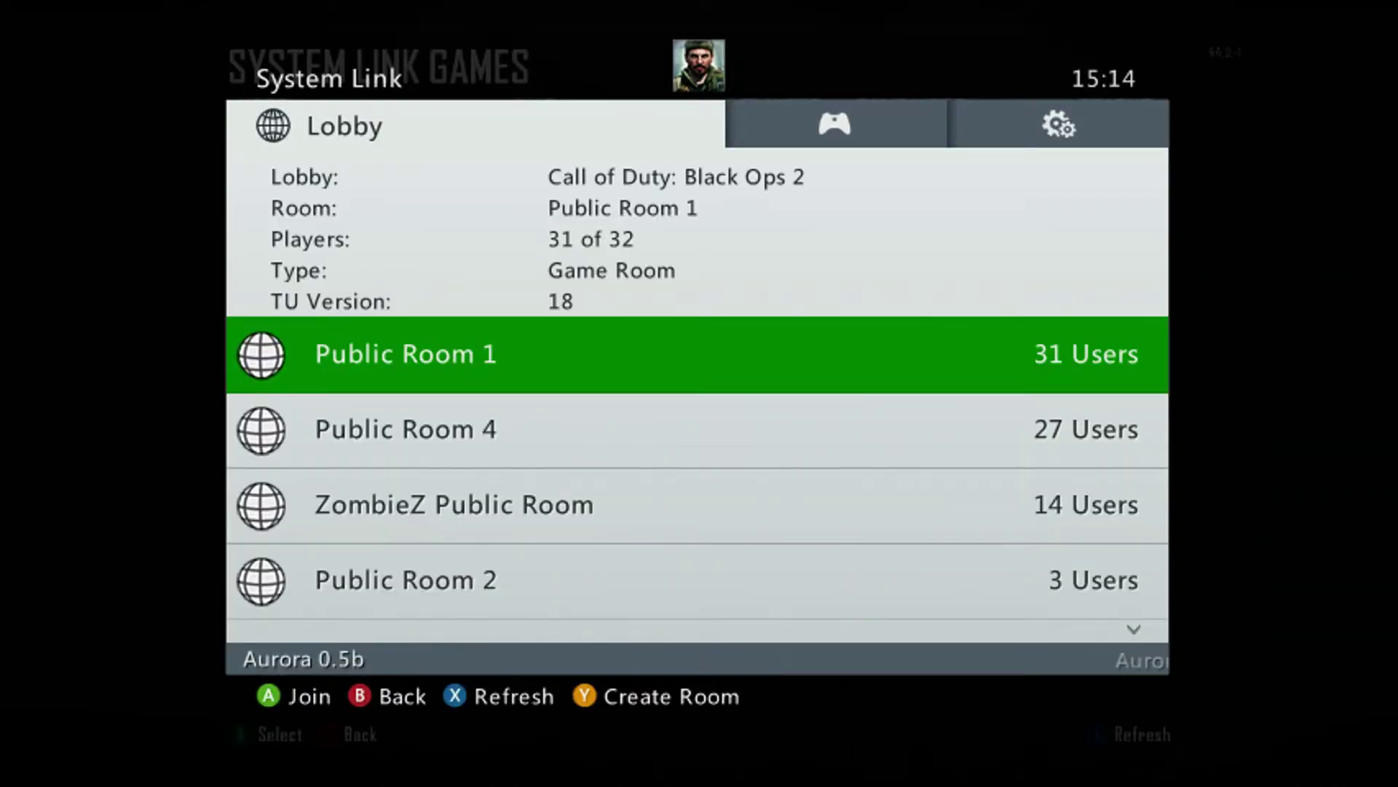
{"action": "key", "text": "Down"}
{"action": "key", "text": "Down"}
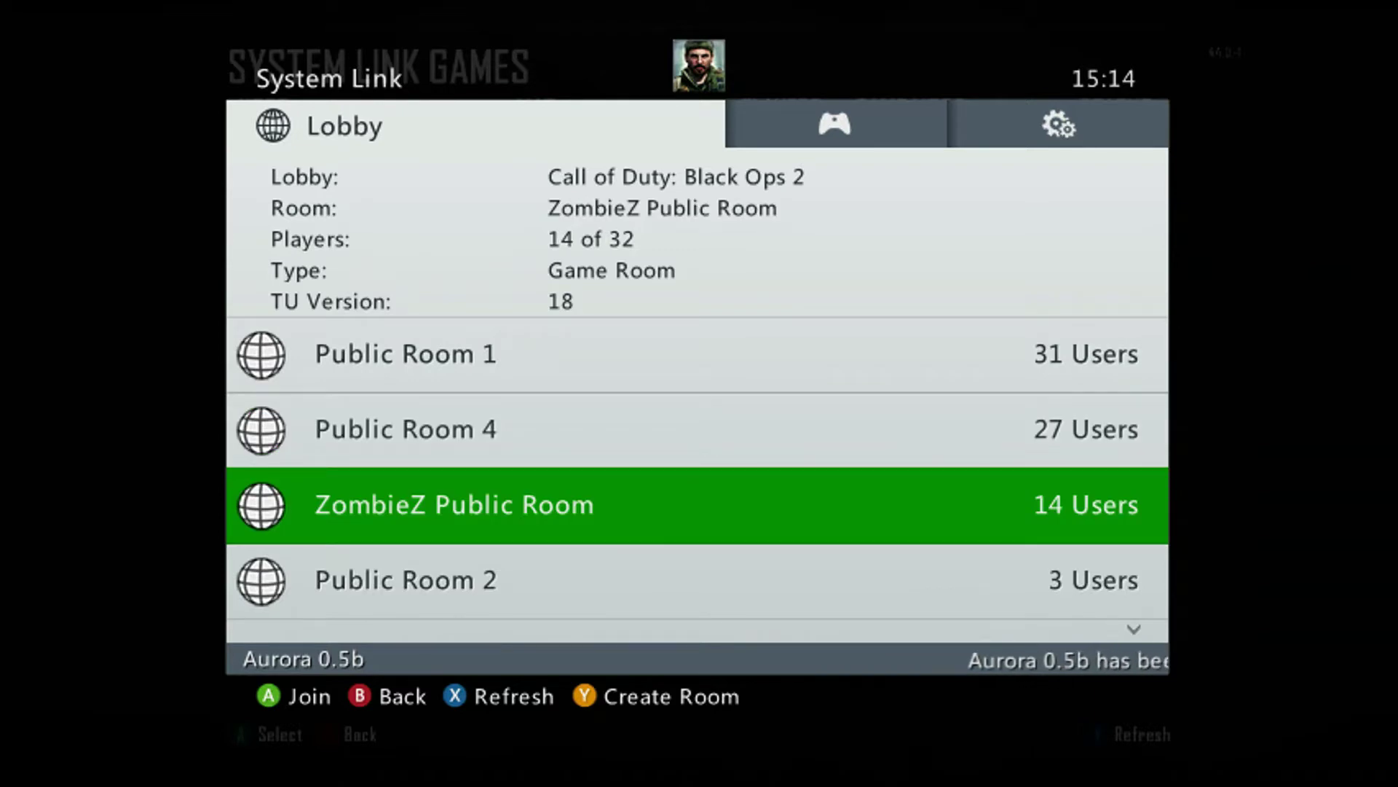
{"action": "key", "text": "Right"}
{"action": "key", "text": "Left"}
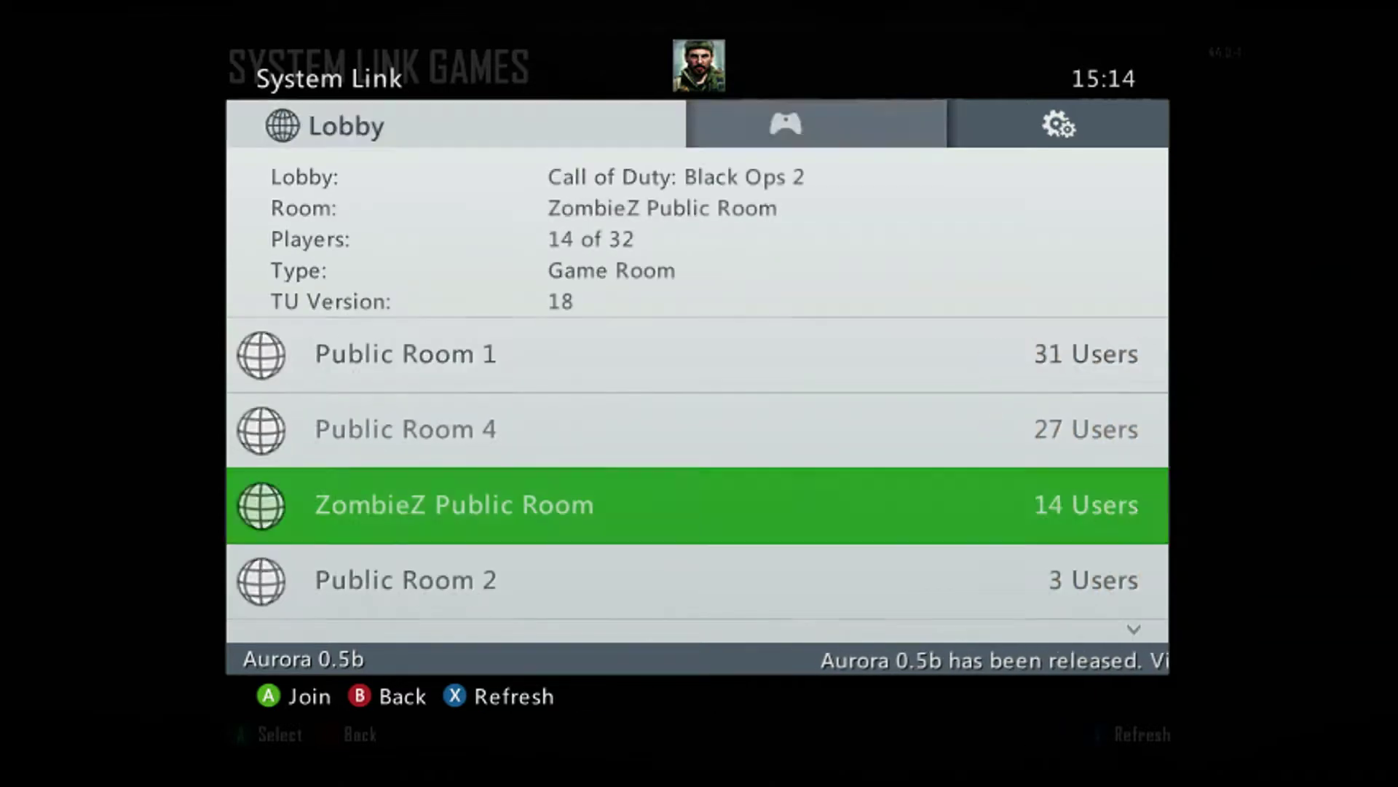
Step: Join Public Room 1 in the Black Ops 2 System Link lobby
{"action": "key", "text": "Up"}
{"action": "key", "text": "Up"}
{"action": "key", "text": "Return"}
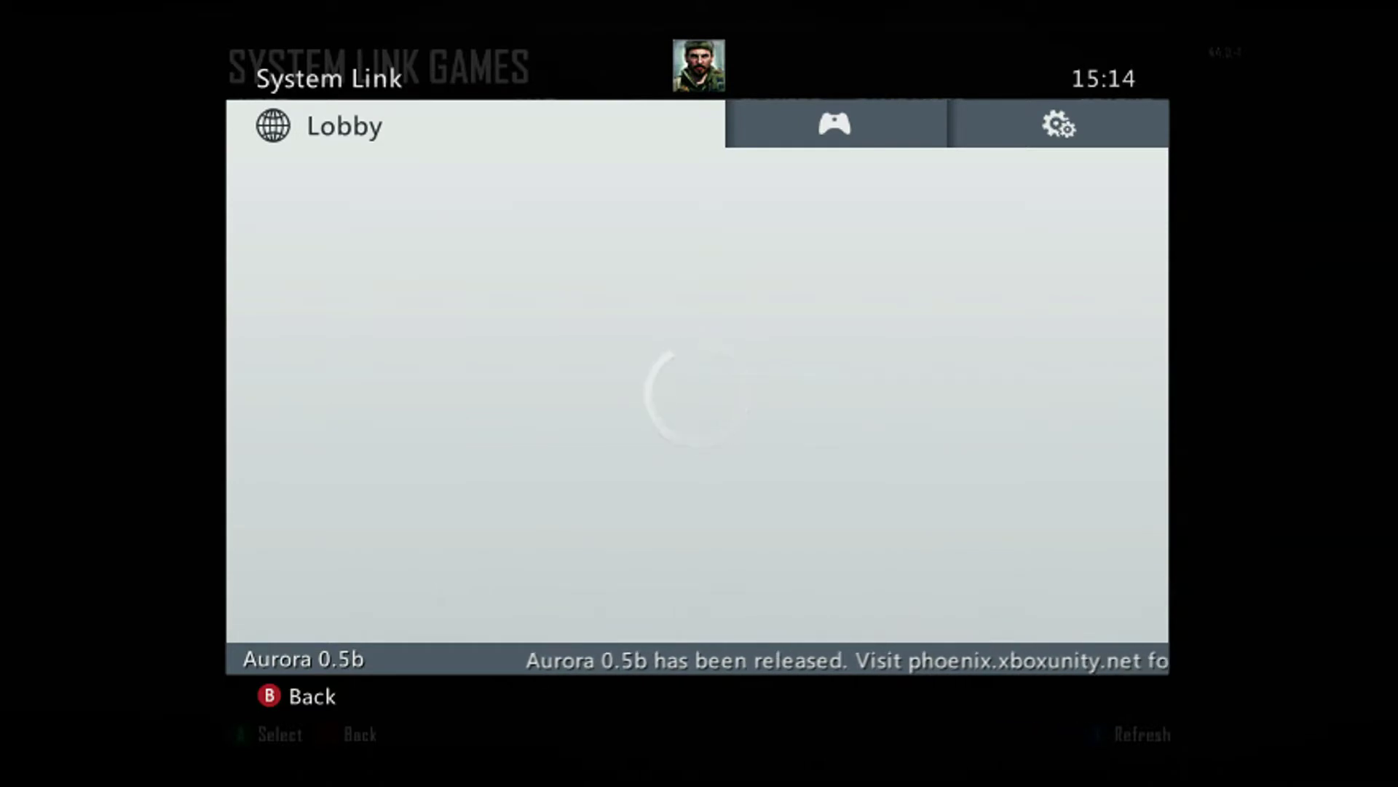
Step: Open the Game Room view of Public Room 1 and look through its player list
{"action": "key", "text": "Right"}
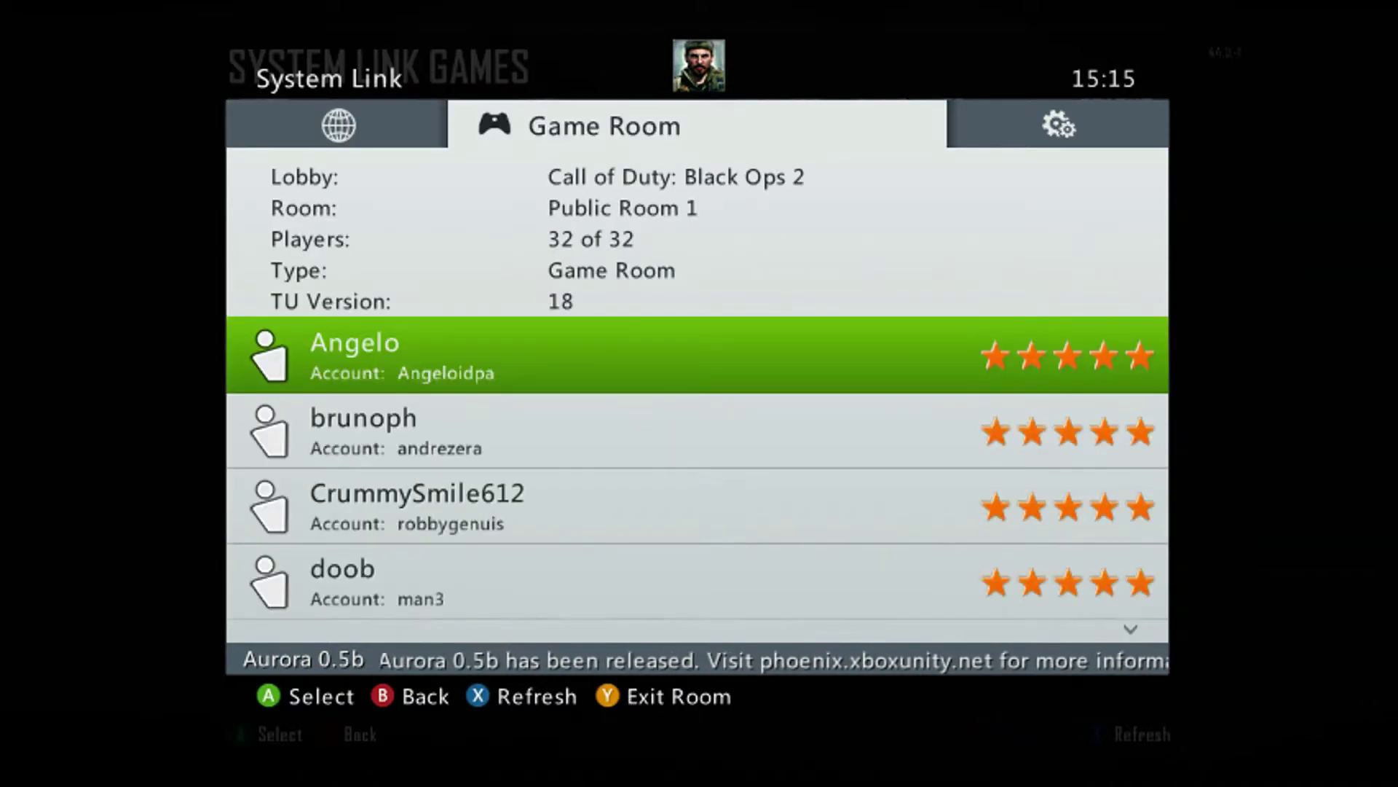
{"action": "key", "text": "Down"}
{"action": "key", "text": "Down"}
{"action": "key", "text": "Down"}
{"action": "key", "text": "Up"}
{"action": "key", "text": "Up"}
{"action": "key", "text": "Up"}
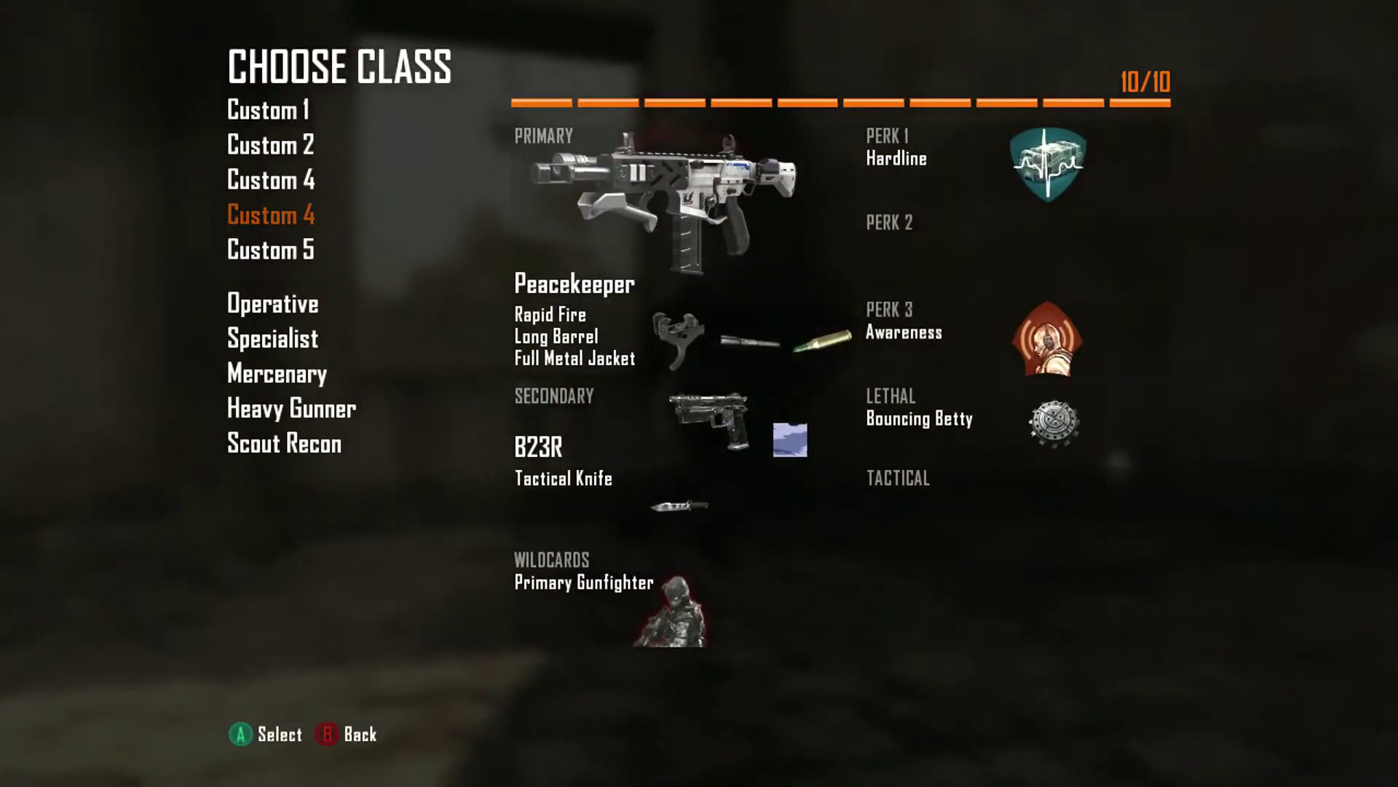
Step: Enter the Team Deathmatch game on Turbine with the Peacekeeper Custom 4 class and check the scoreboard
{"action": "key", "text": "Return"}
{"action": "key", "text": "Tab"}
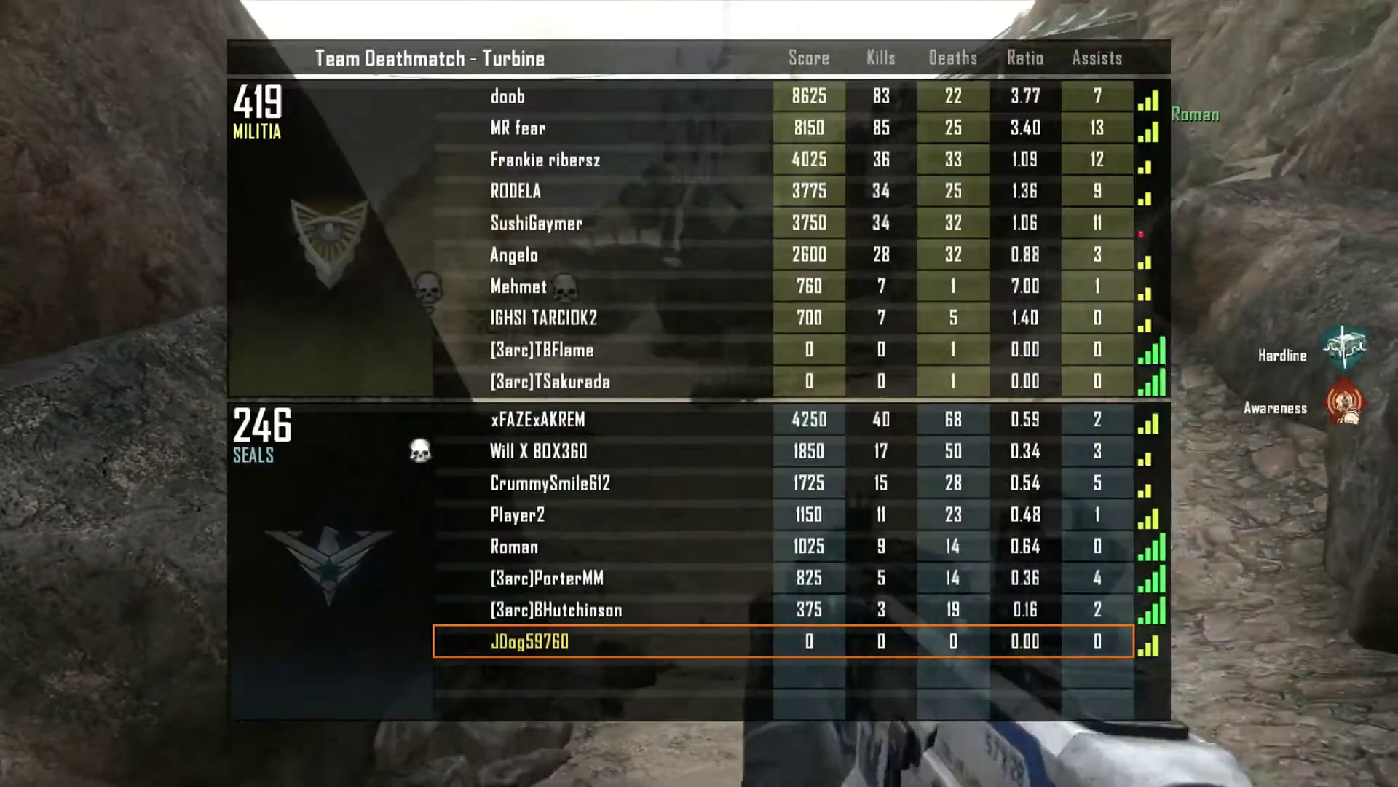
{"action": "key", "text": "w"}
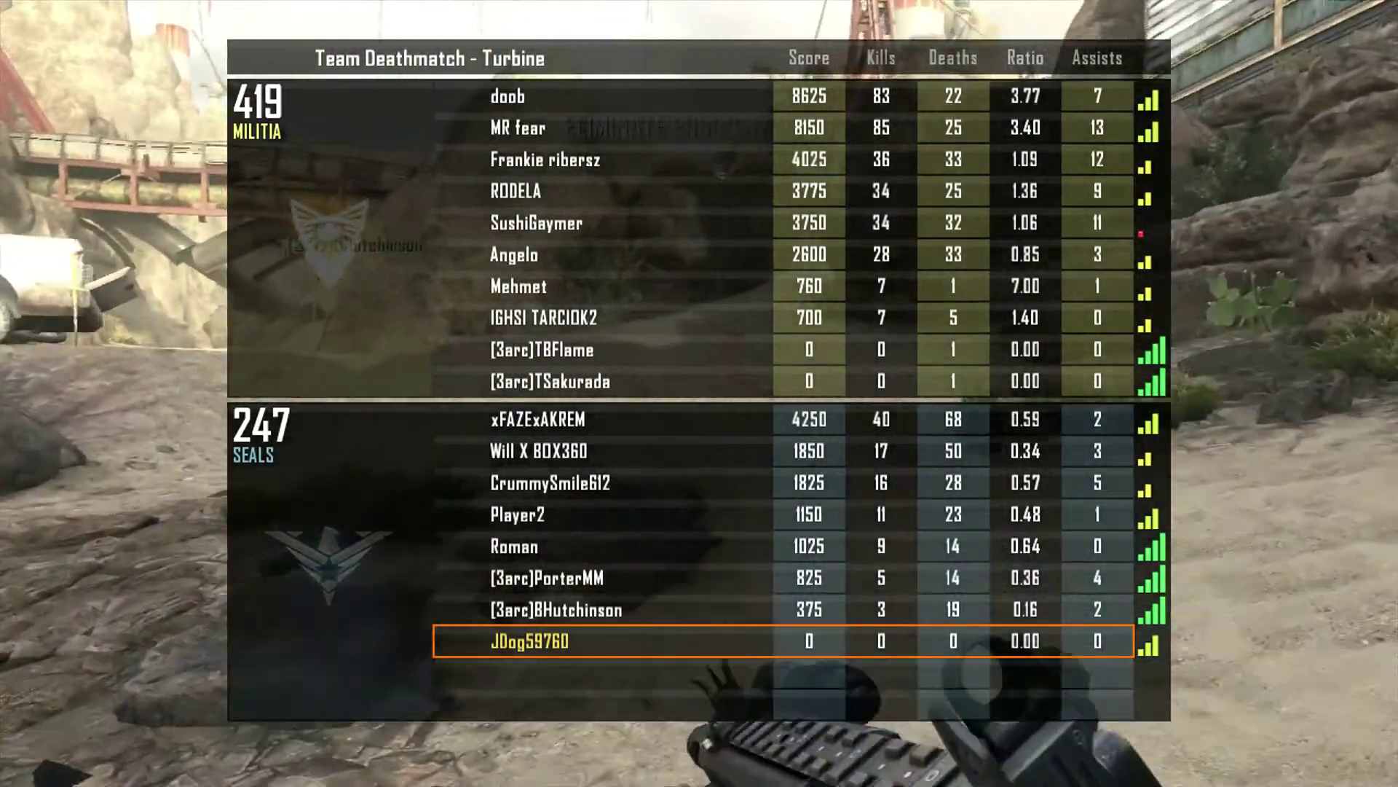
{"action": "key", "text": "Tab"}
{"action": "key", "text": "Tab"}
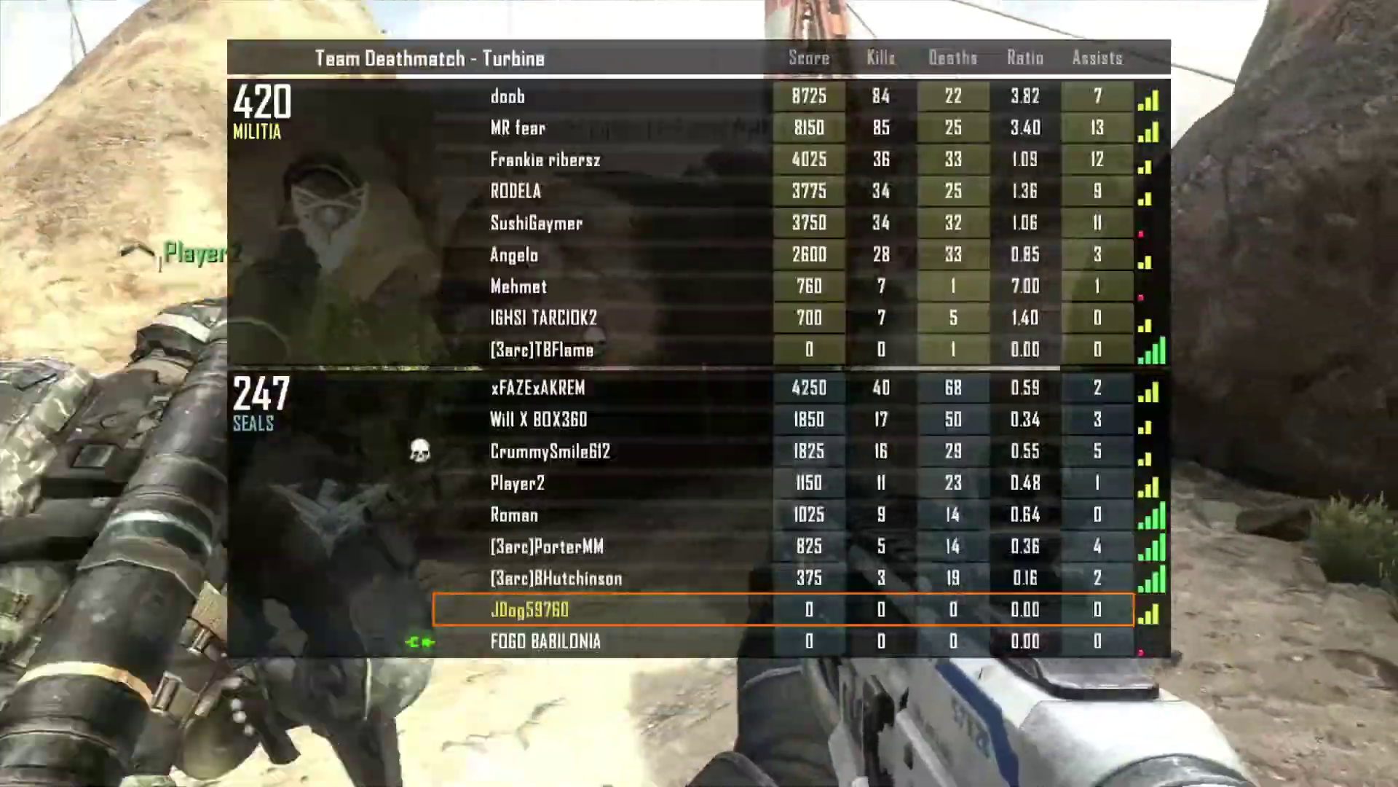
{"action": "key", "text": "Tab"}
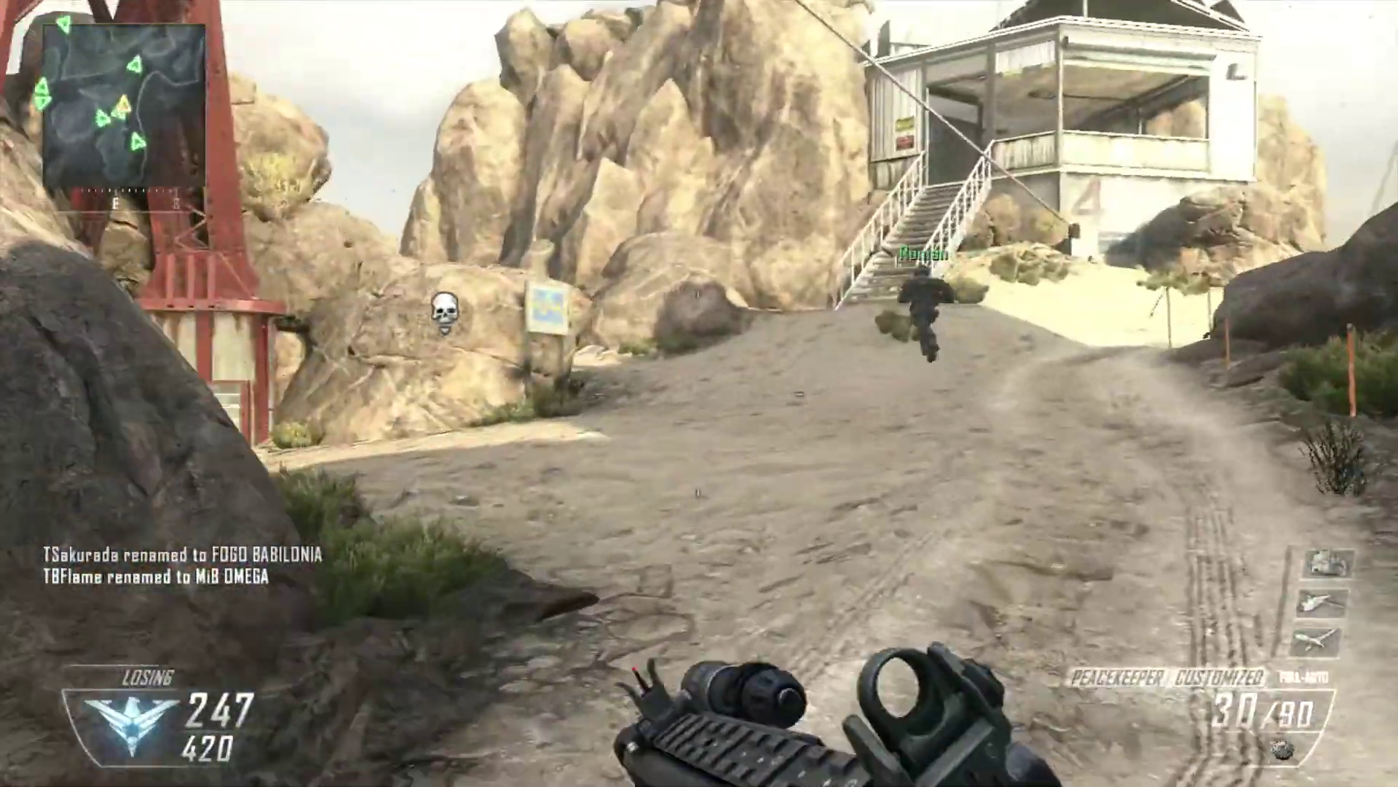
{"action": "key", "text": "Tab"}
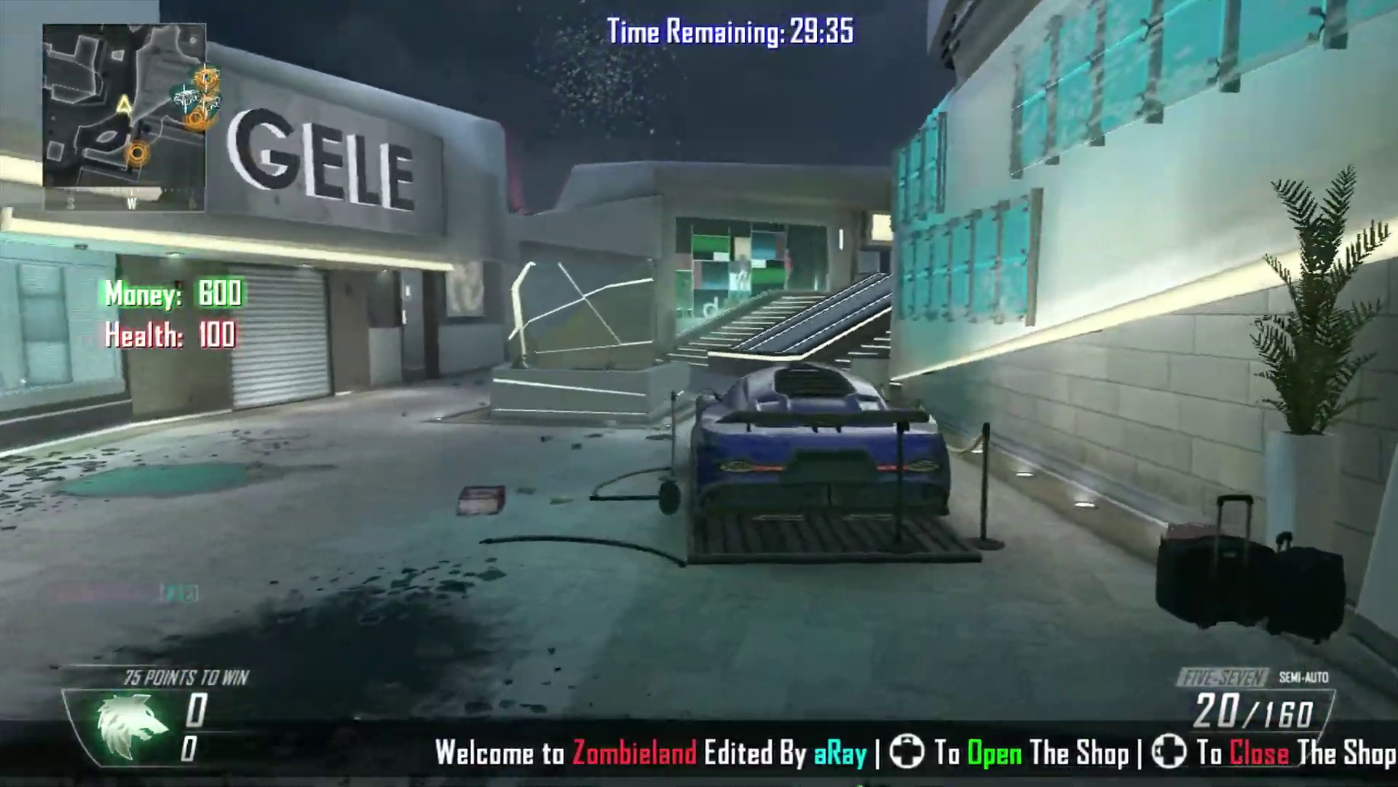
Step: Buy +50 Health six times from the General page of the Zombieland shop and close the shop
{"action": "key", "text": "Up"}
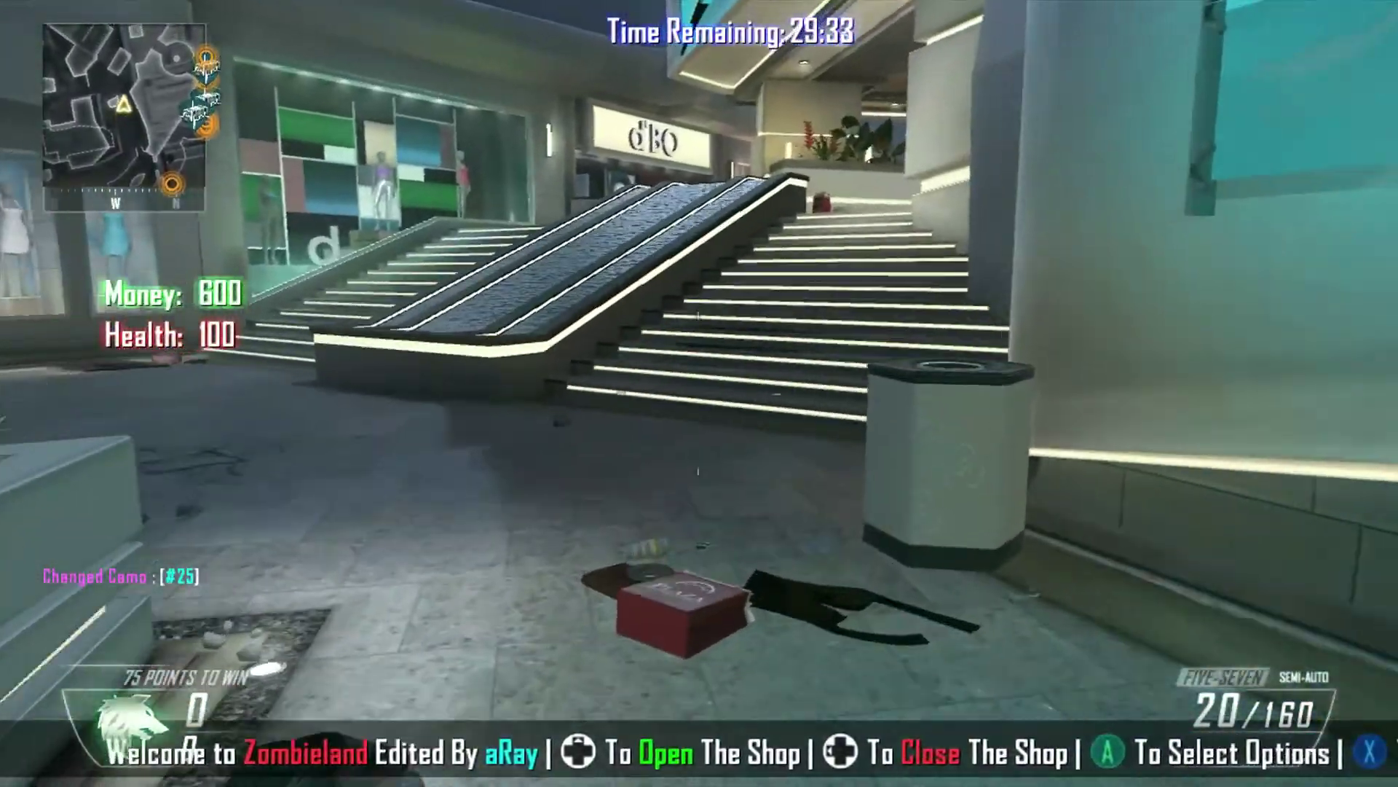
{"action": "key", "text": "Up"}
{"action": "key", "text": "Return"}
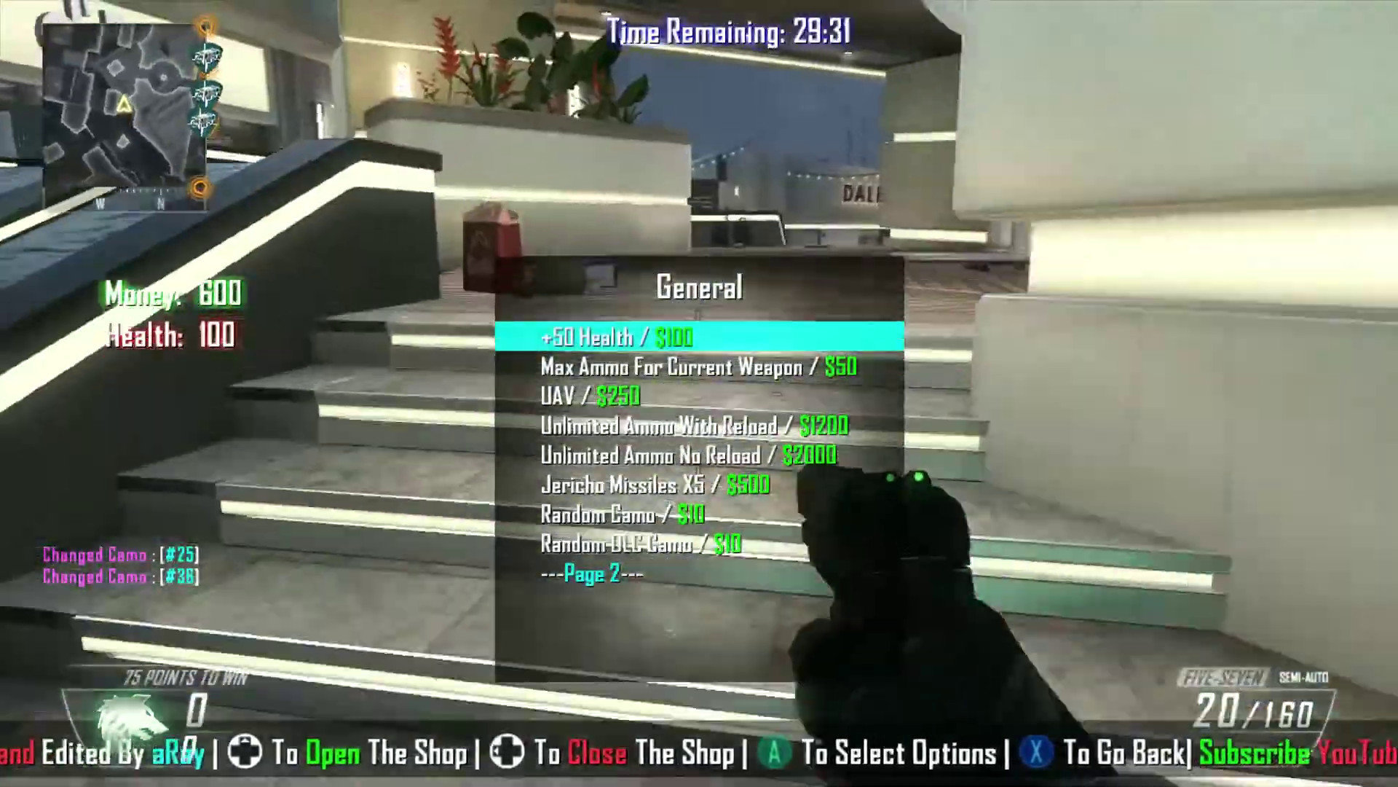
{"action": "key", "text": "Return"}
{"action": "key", "text": "Return"}
{"action": "key", "text": "Return"}
{"action": "key", "text": "Return"}
{"action": "key", "text": "Return"}
{"action": "key", "text": "Return"}
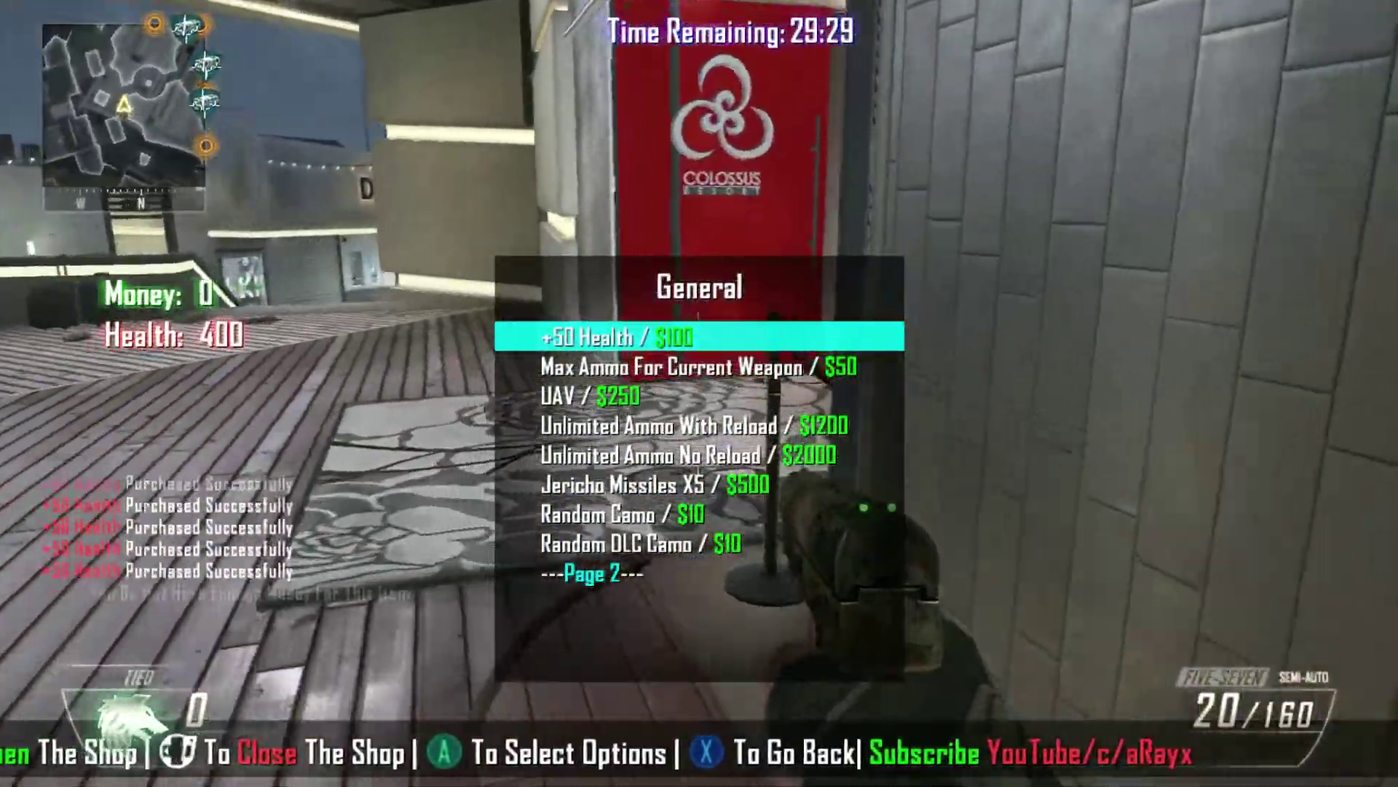
{"action": "key", "text": "Return"}
{"action": "key", "text": "Escape"}
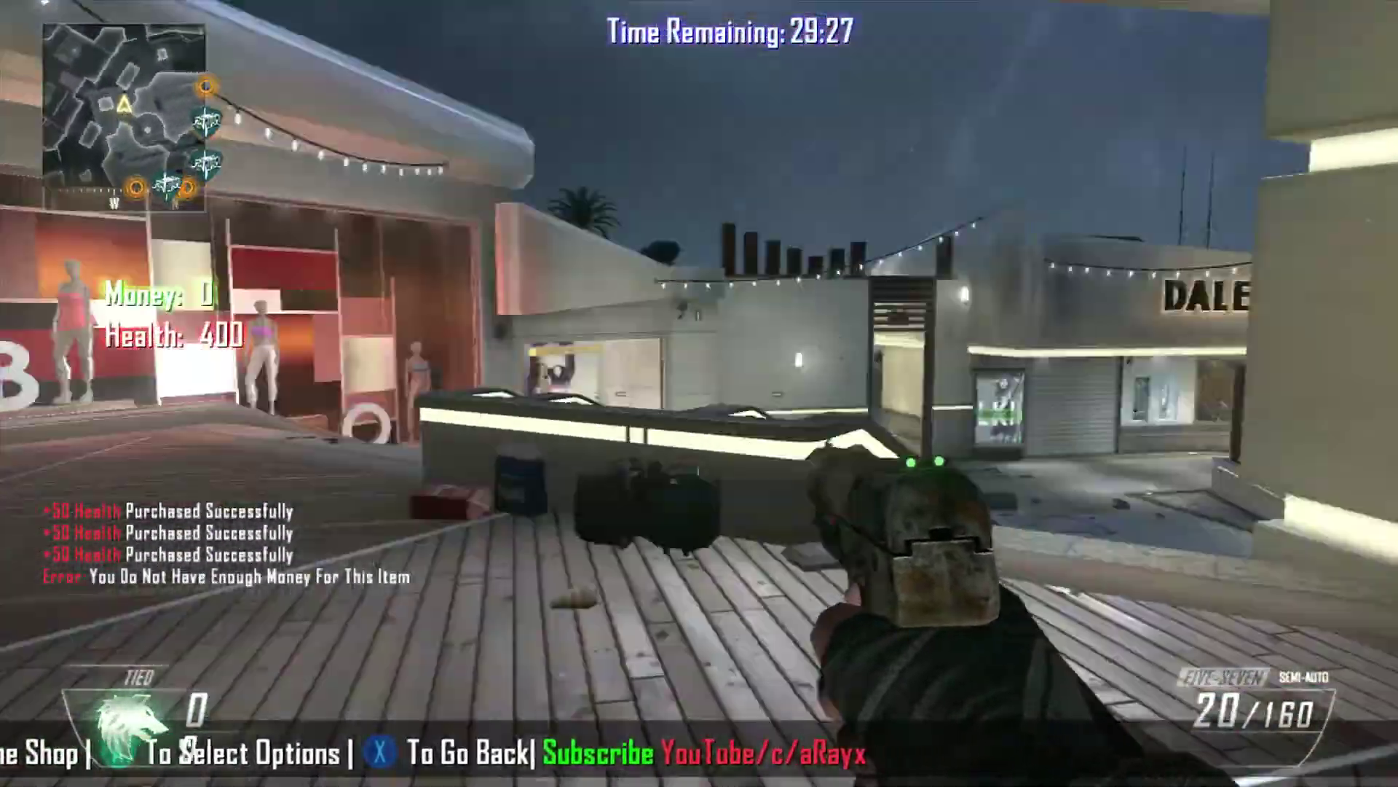
Step: Explore the Zombieland map on foot, going up the Luna stairs and past the red Colossus Resort door into the bar
{"action": "key", "text": "w"}
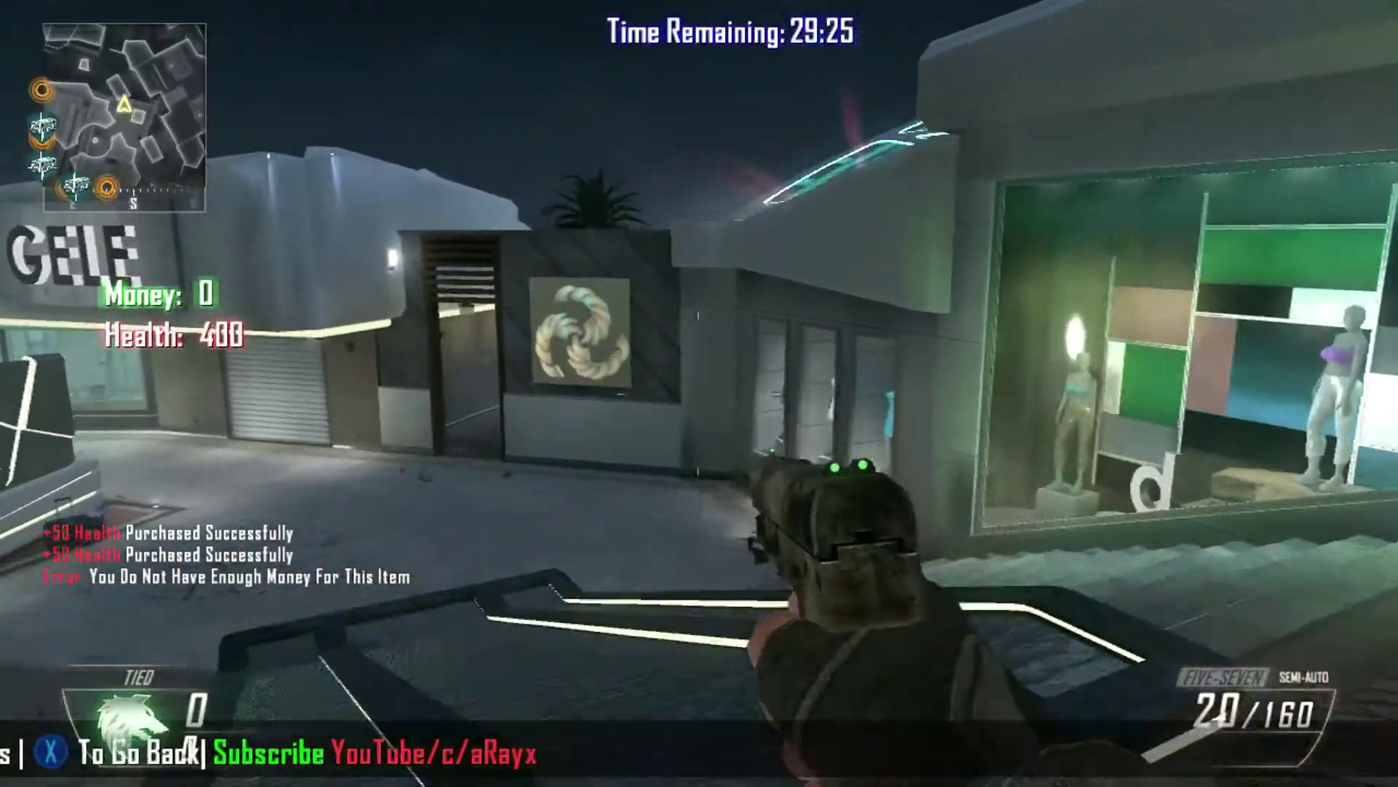
{"action": "key", "text": "w"}
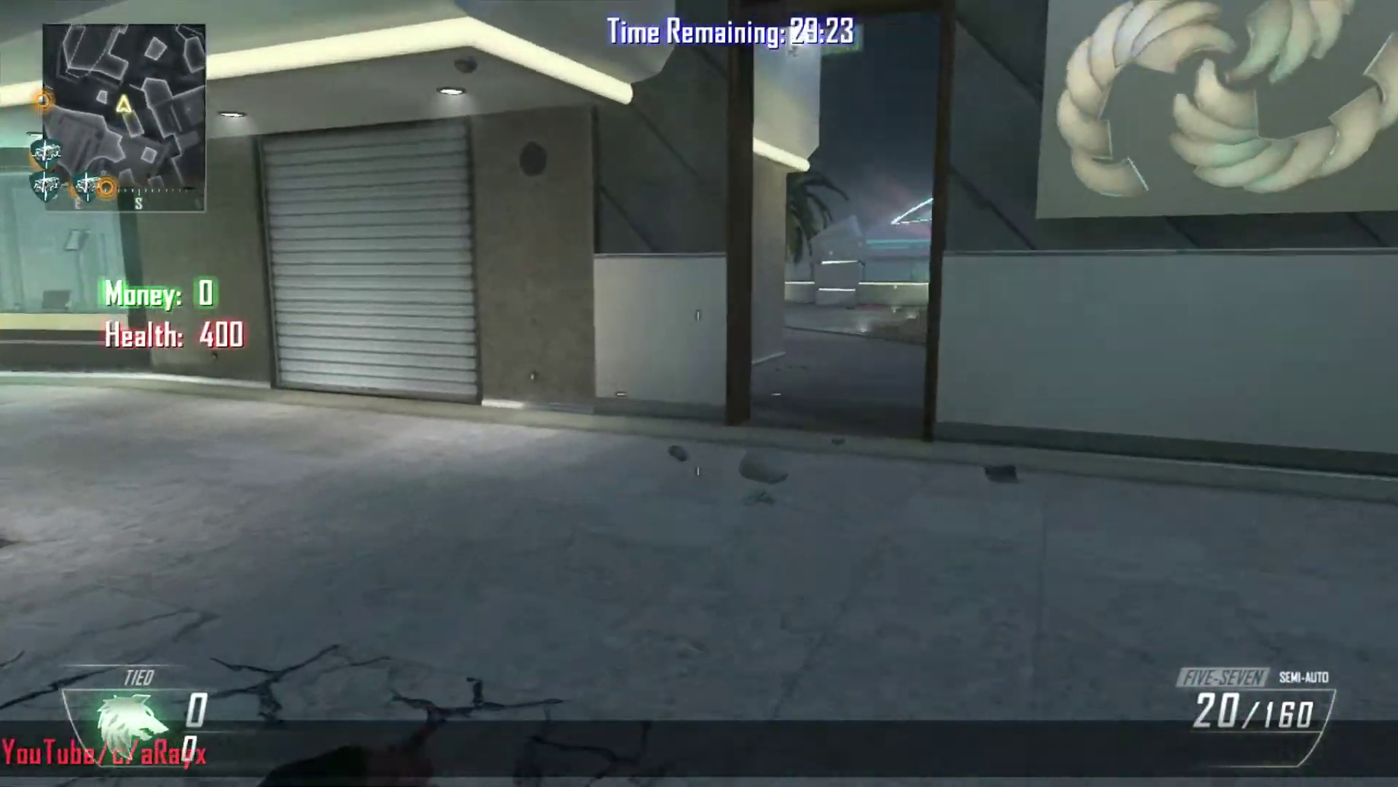
{"action": "key", "text": "w"}
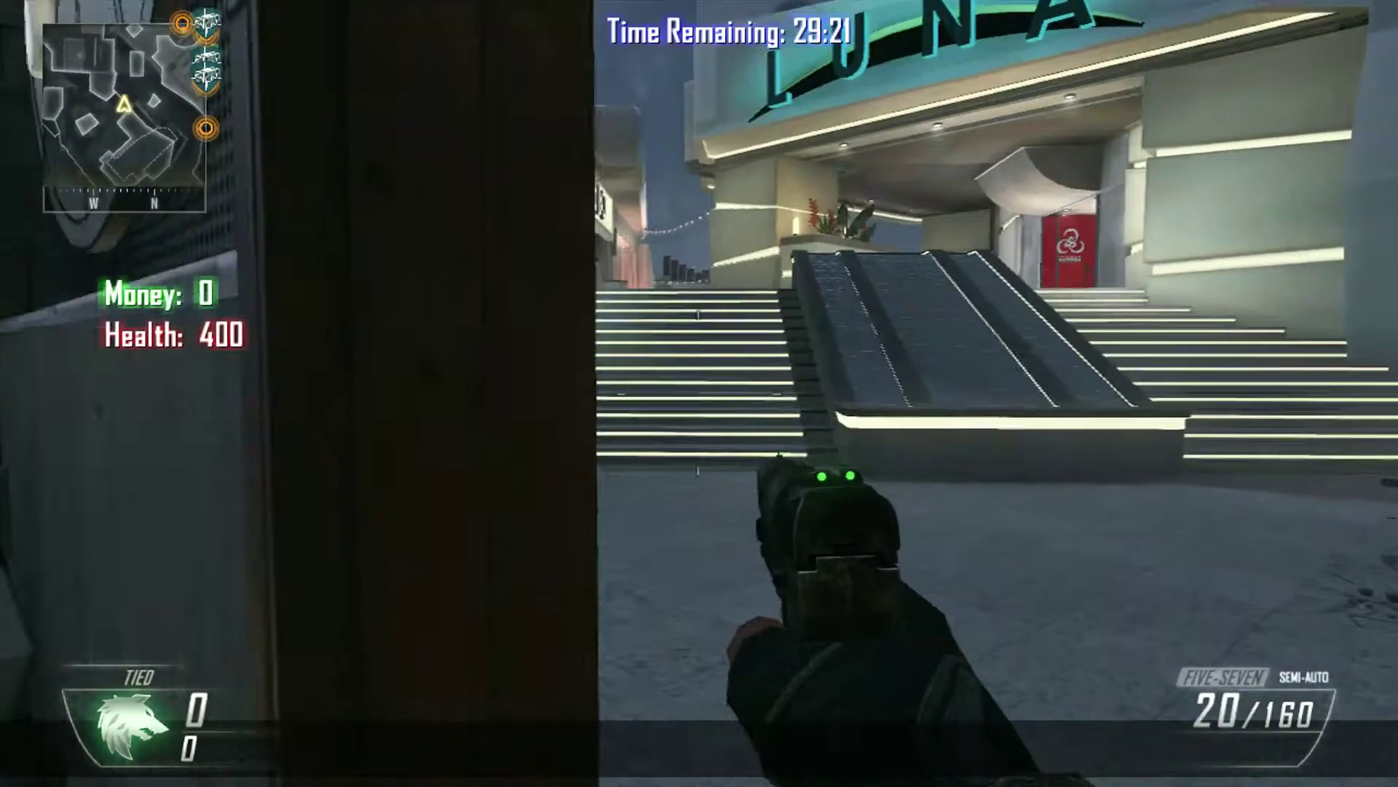
{"action": "key", "text": "space"}
{"action": "key", "text": "w"}
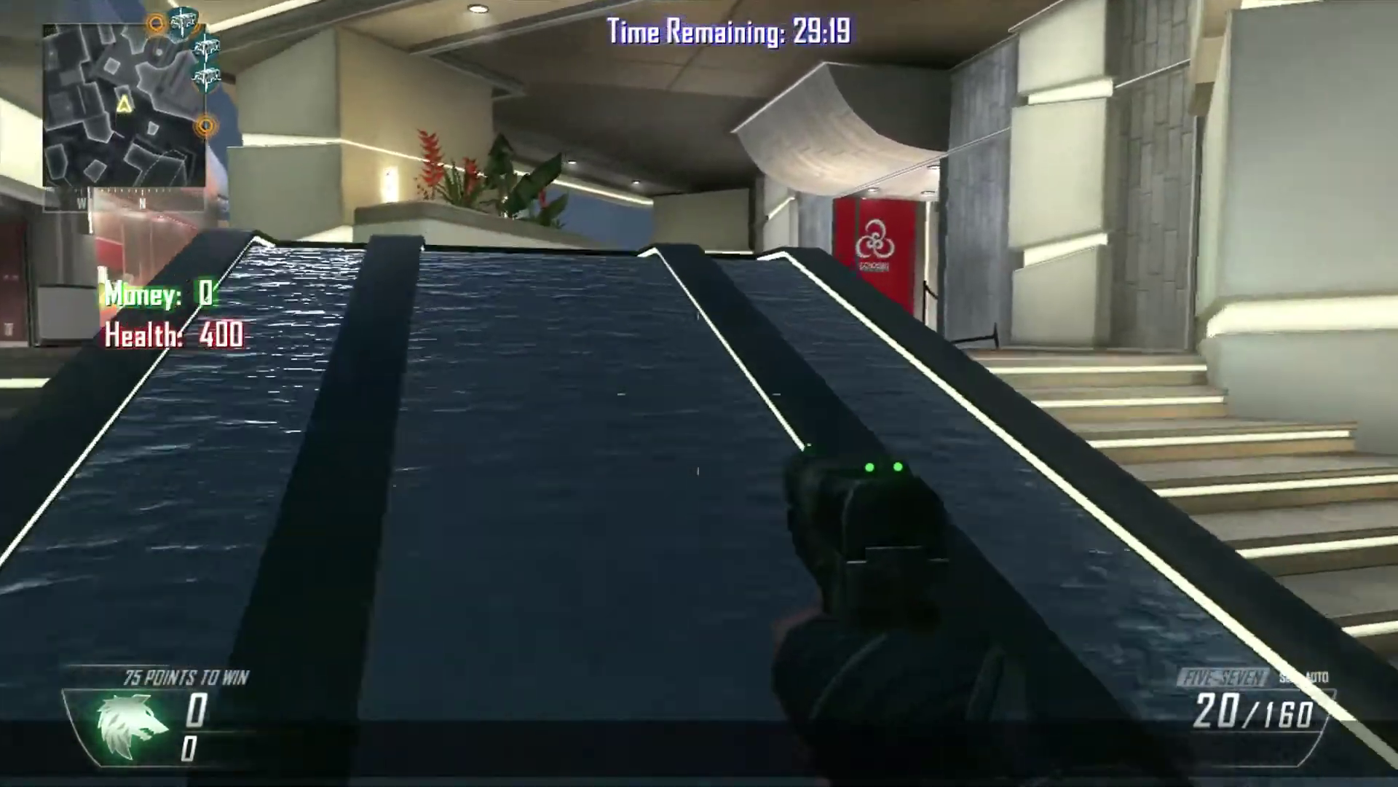
{"action": "key", "text": "w"}
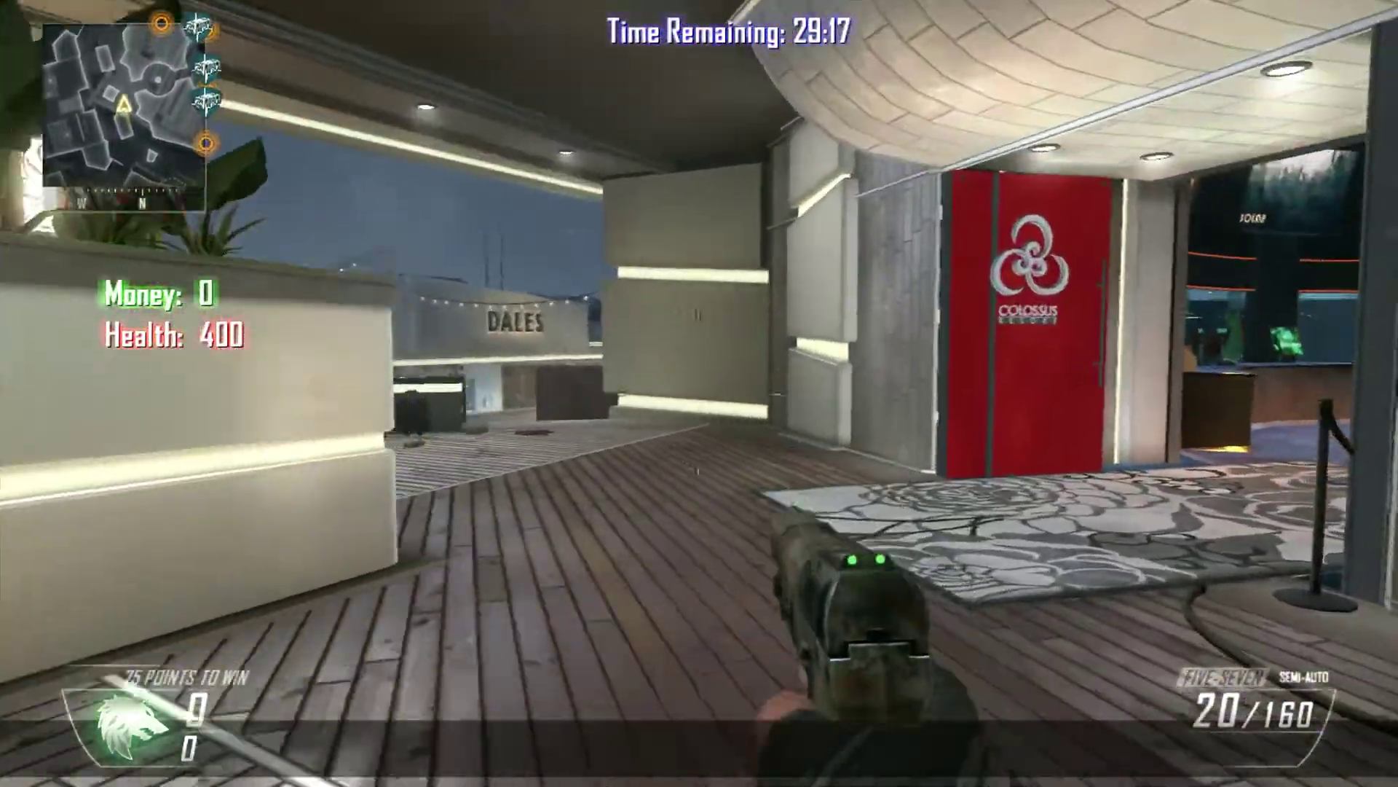
{"action": "key", "text": "w"}
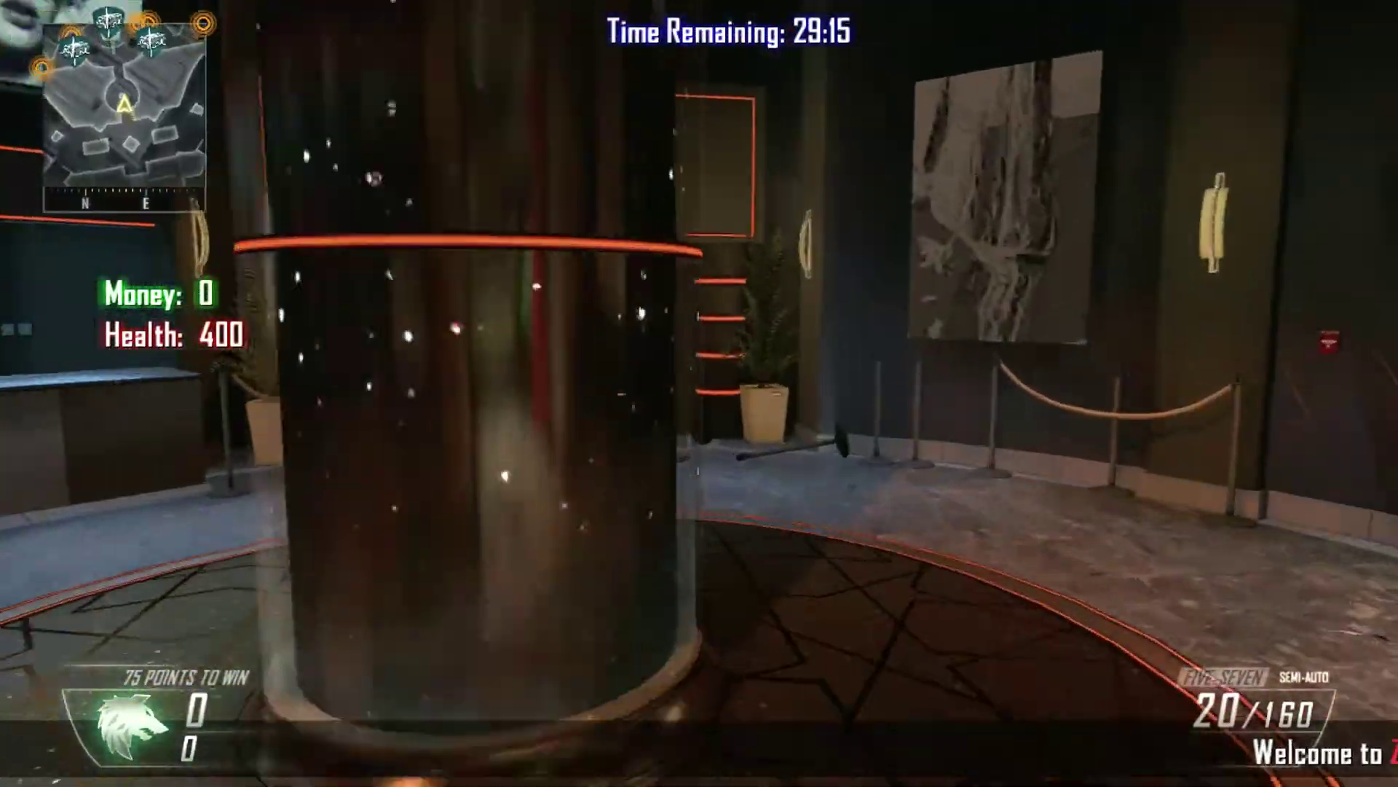
{"action": "key", "text": "w"}
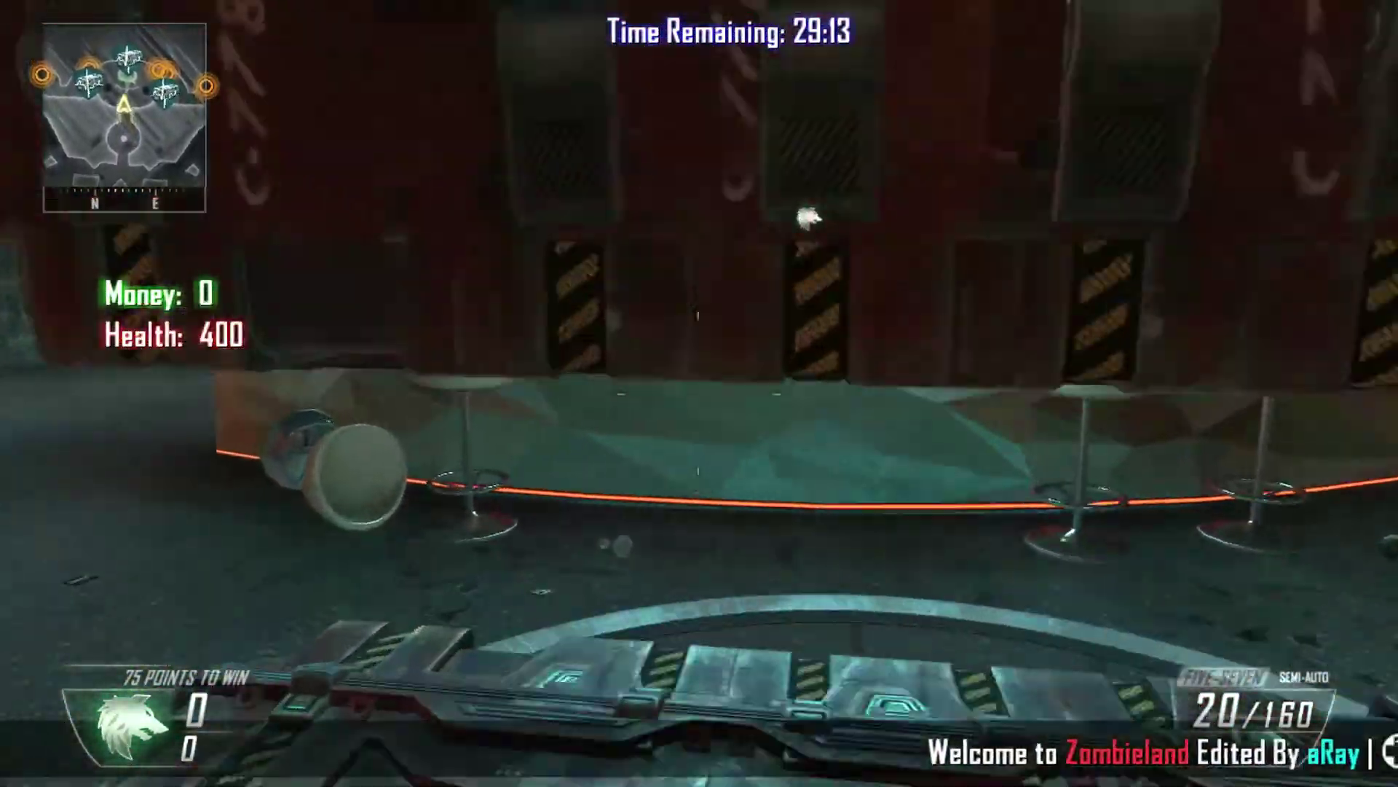